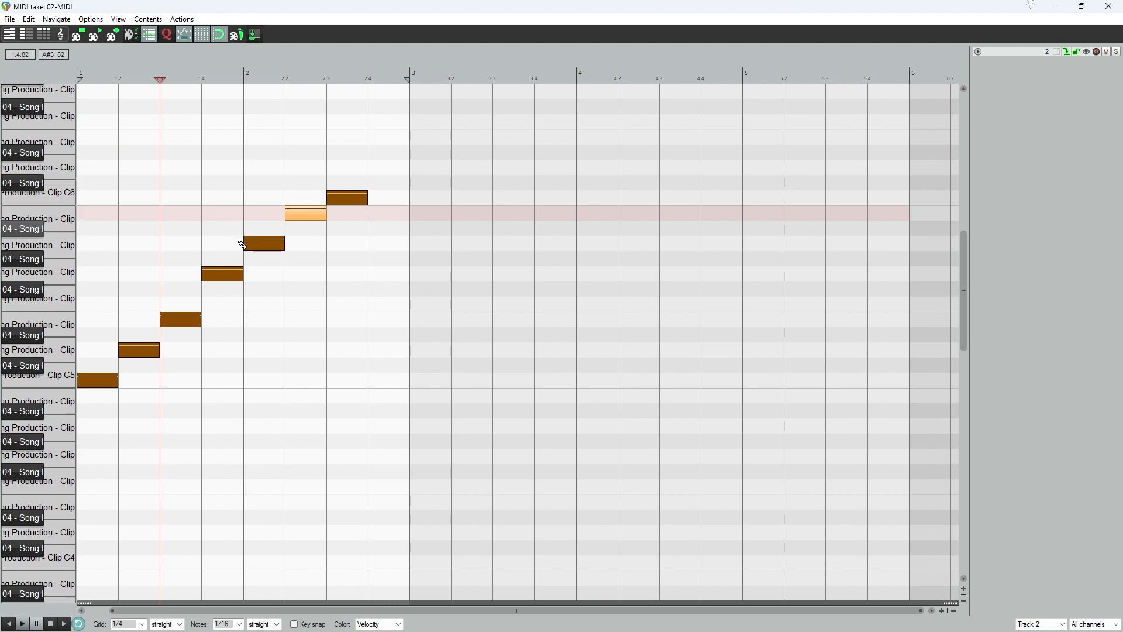
Place the MIDI editor beside the scale list and delete every note except the first C5.
drag(128, 6, 1121, 305)
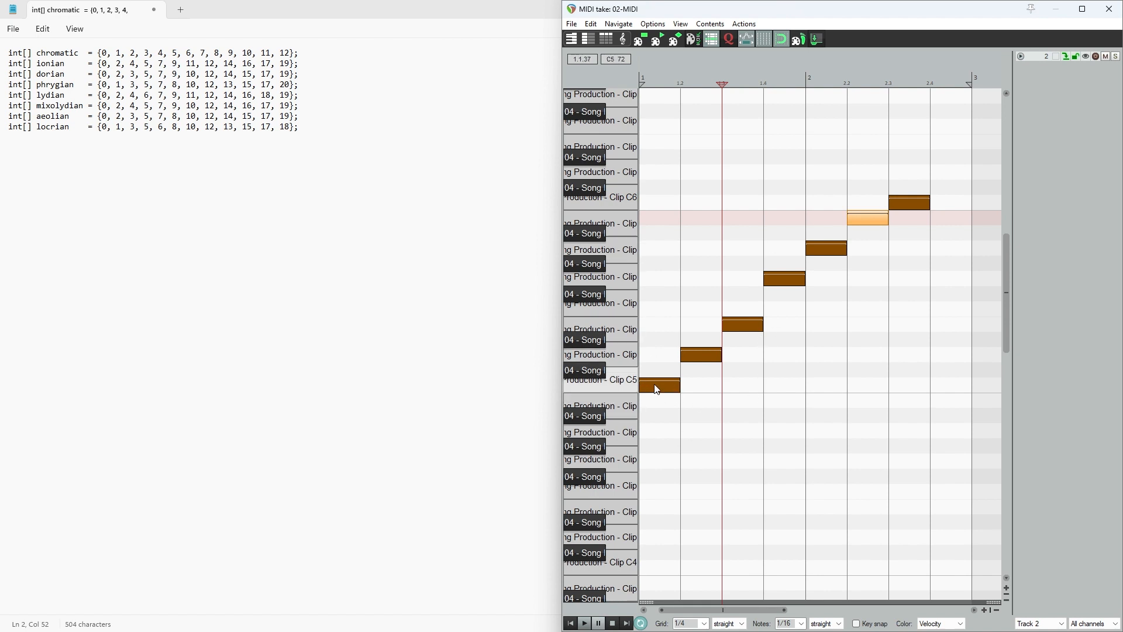
click(704, 357)
key(Delete)
double_click(744, 326)
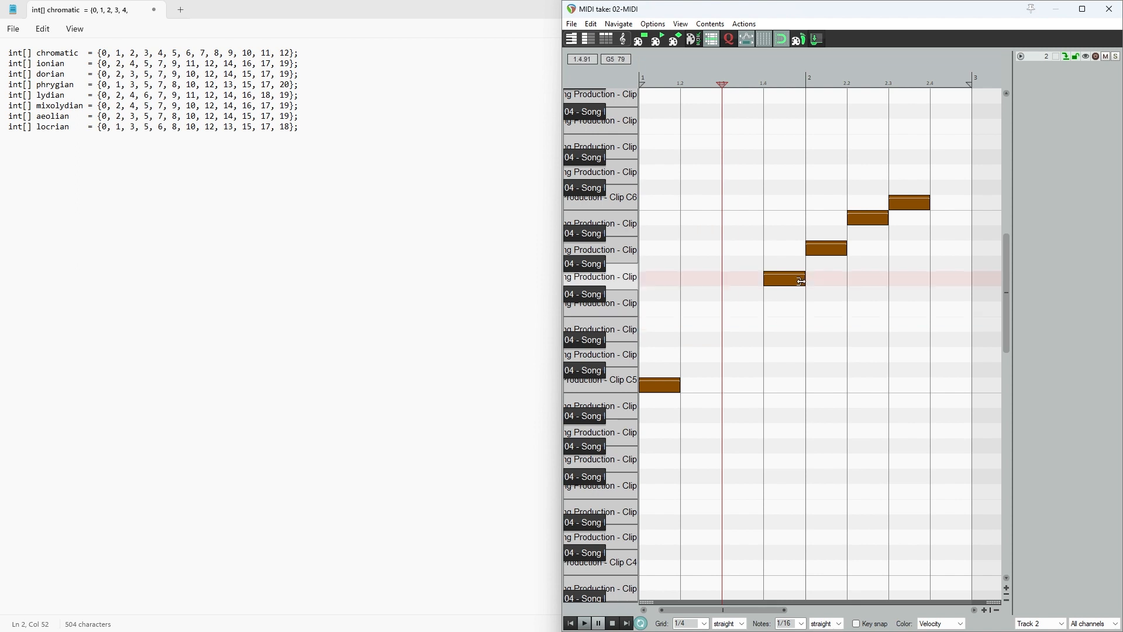
double_click(786, 280)
double_click(831, 252)
double_click(864, 218)
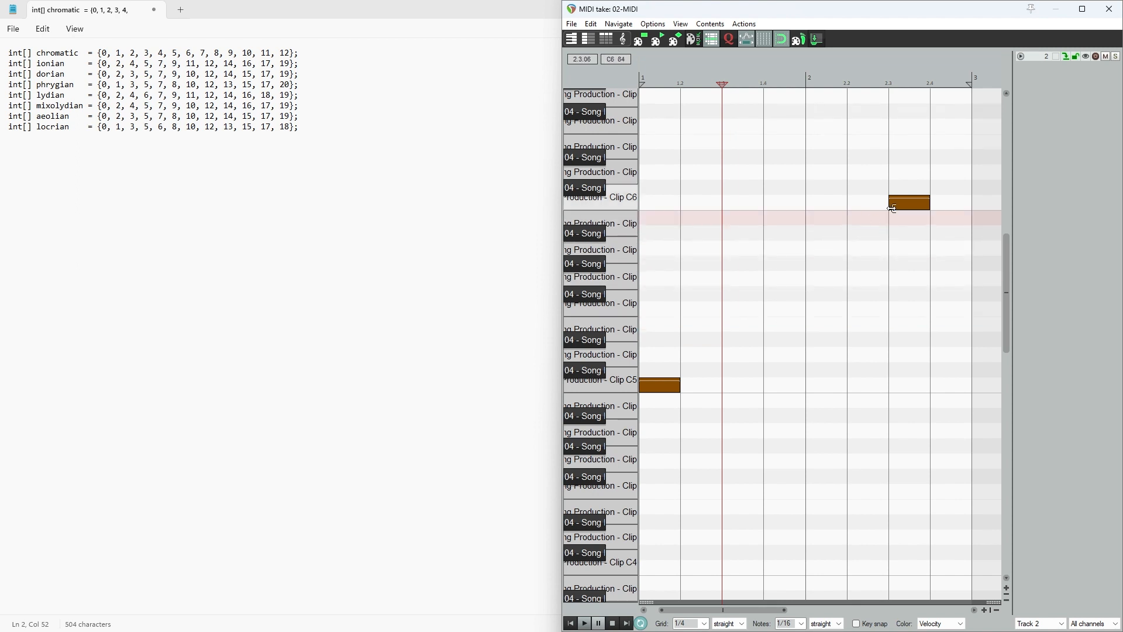
double_click(907, 203)
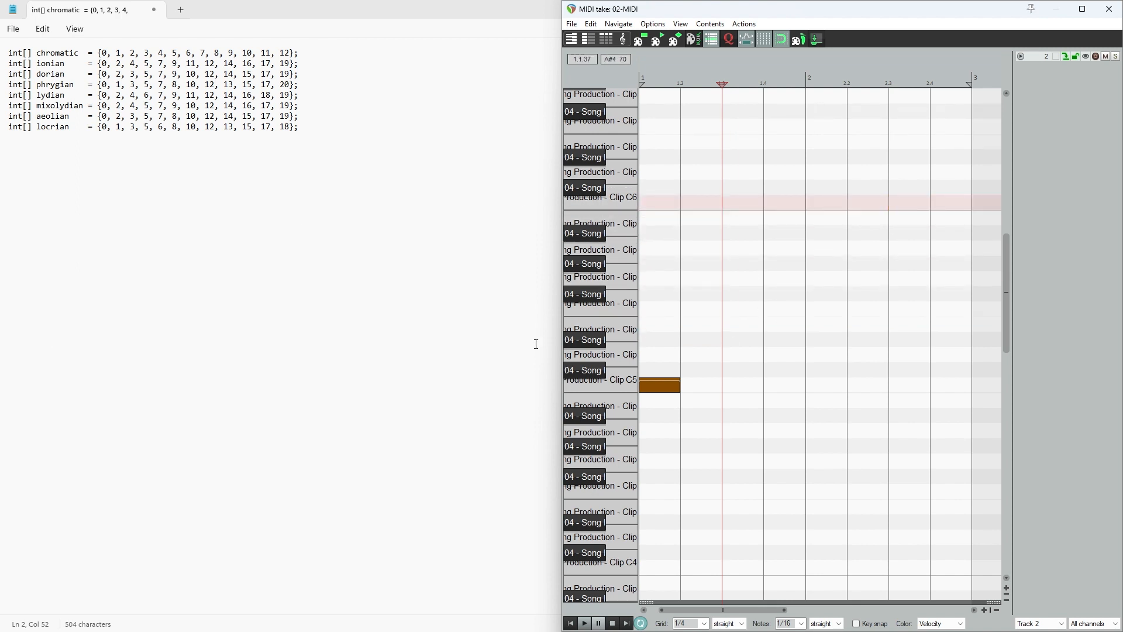
Highlight the chromatic row and the mixolydian row in the text list of scales for reference.
drag(37, 54, 359, 58)
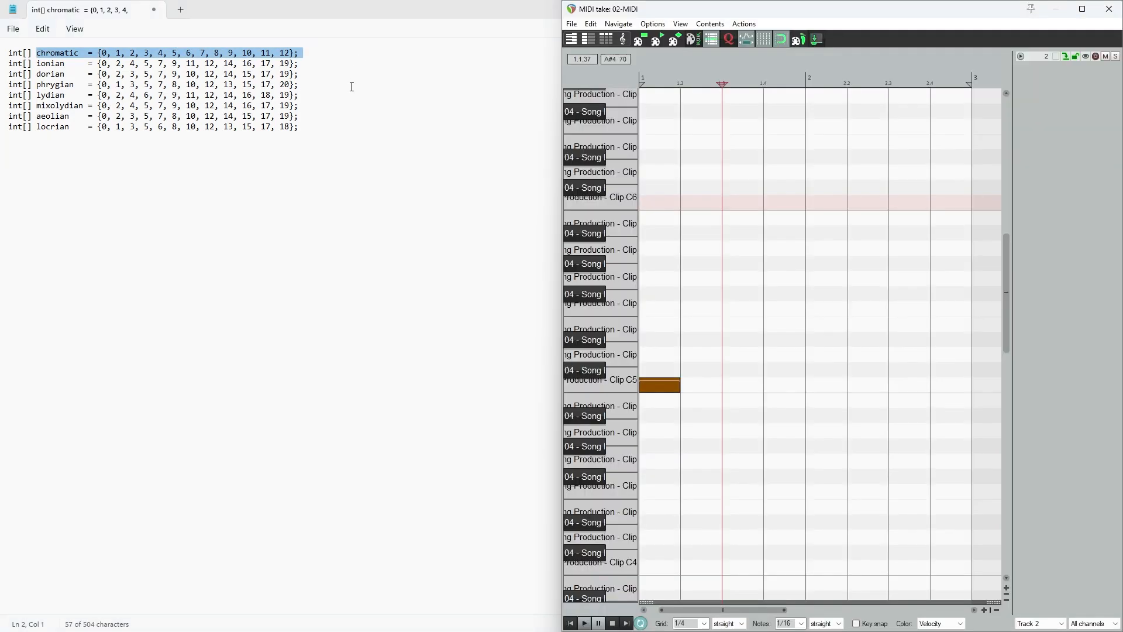
double_click(396, 12)
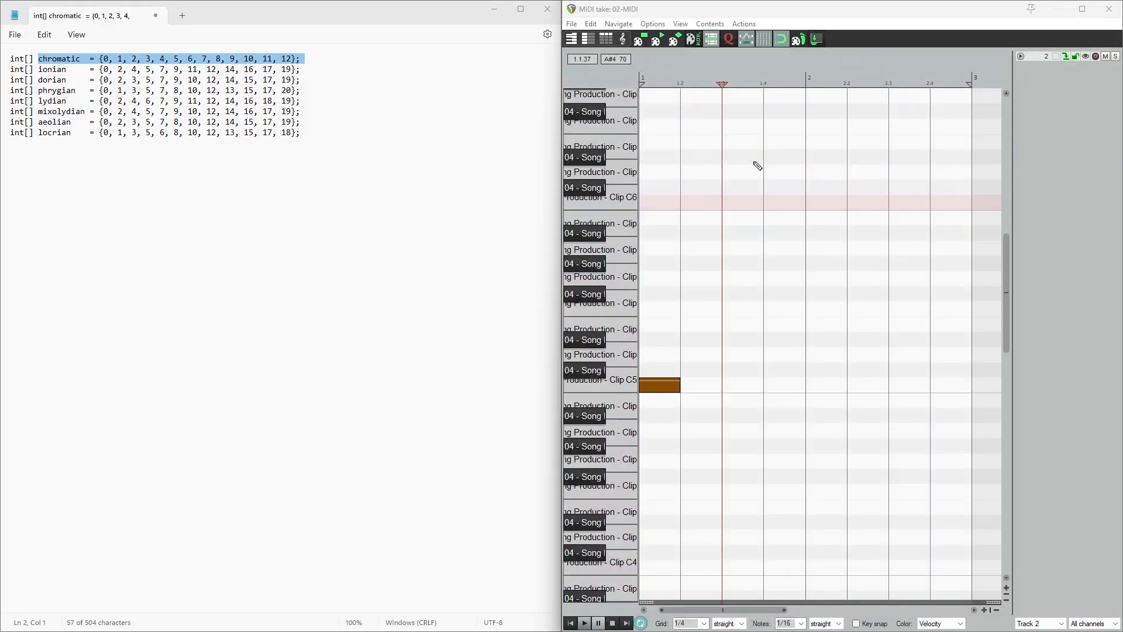
triple_click(54, 111)
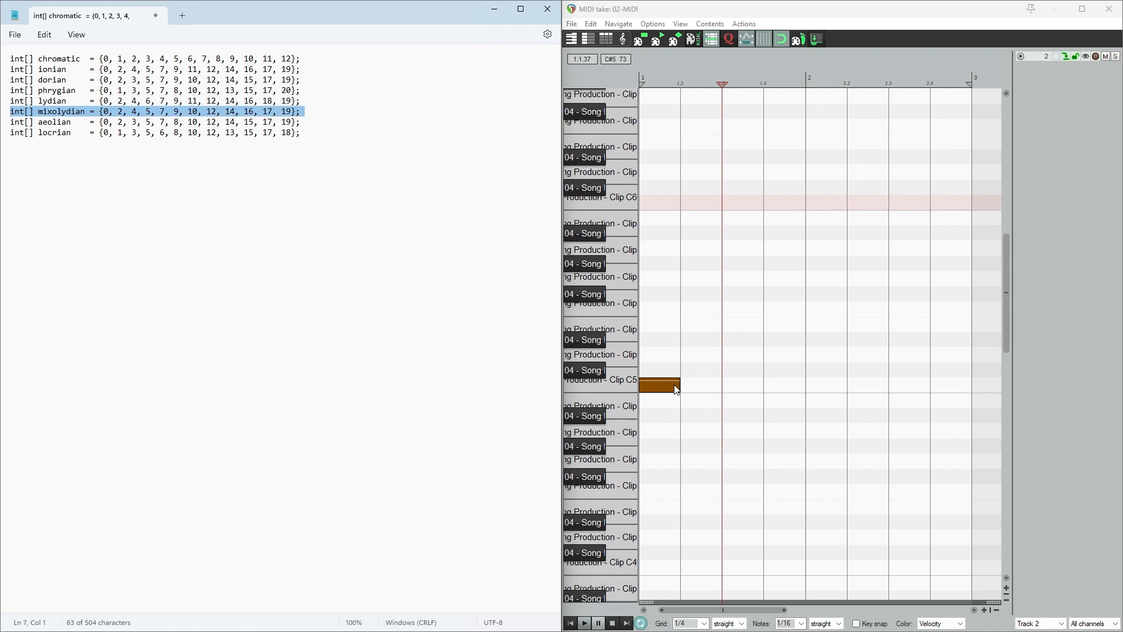
Draw an ascending mixolydian scale after C5, one note per beat from 1.2 to 2.4: D5, E5, F5, G5, A5, A#5, C6.
mouse_move(697, 357)
mouse_down()
mouse_move(729, 354)
mouse_move(710, 359)
mouse_up()
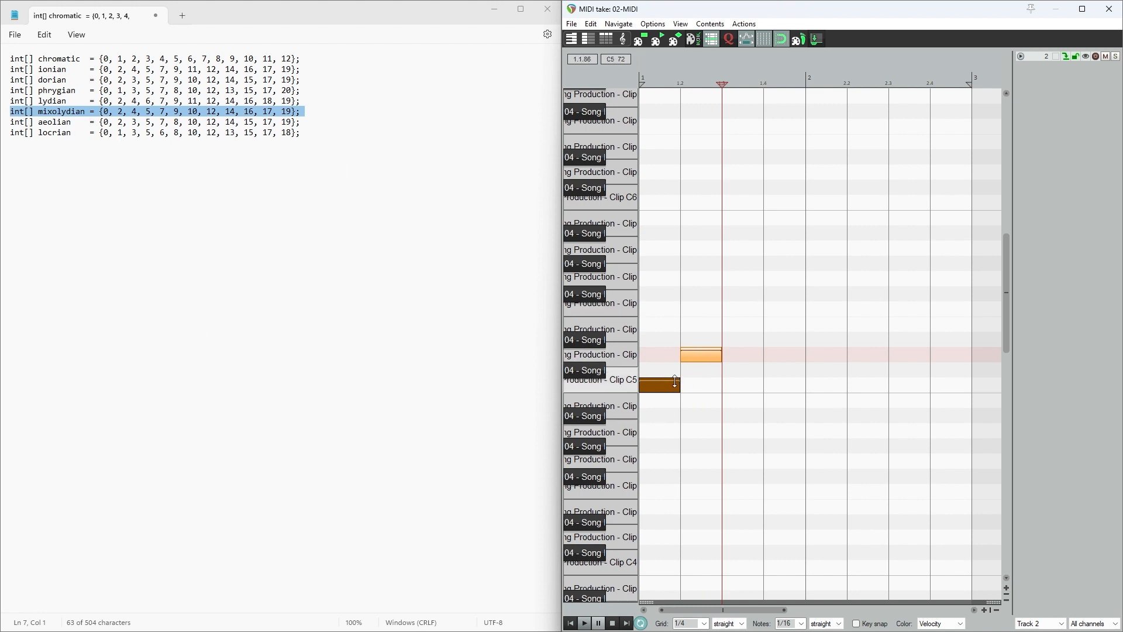
click(728, 326)
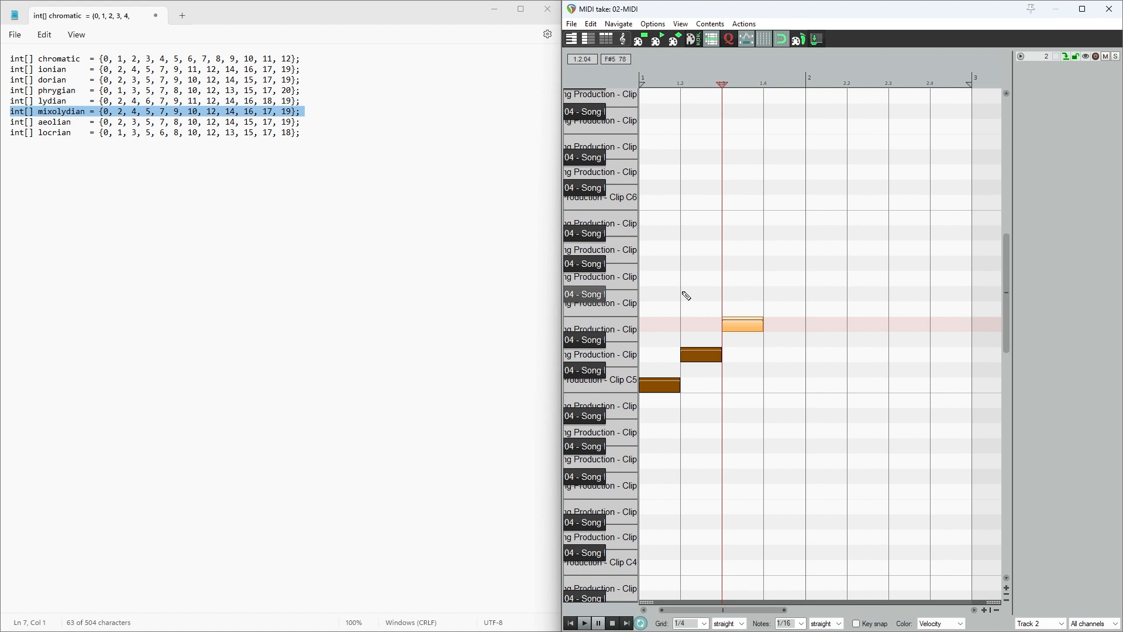
click(781, 310)
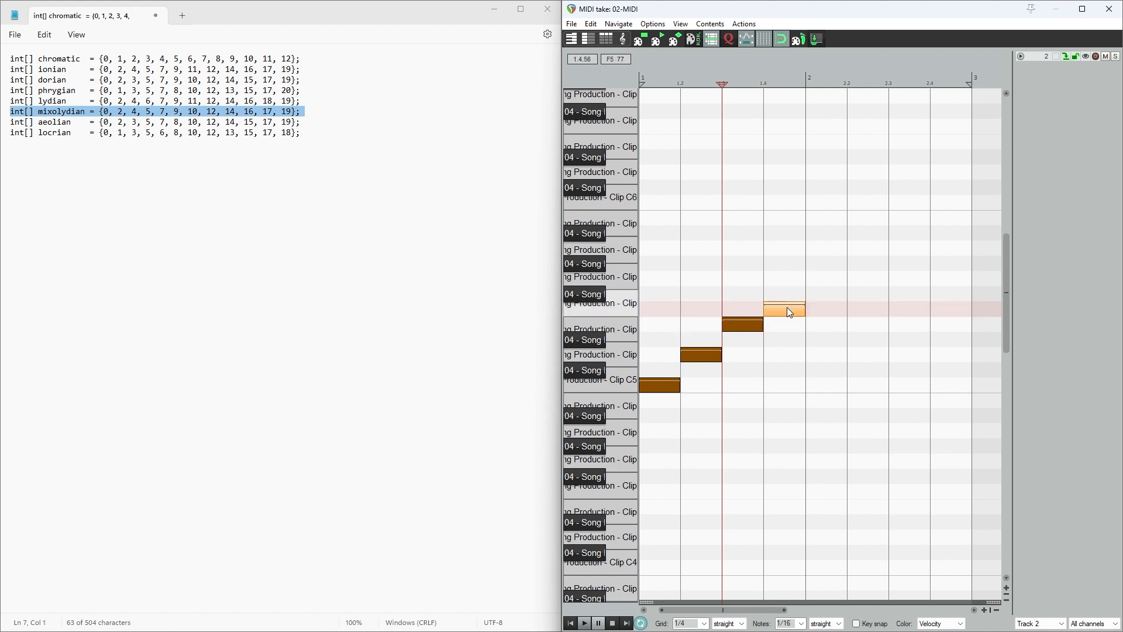
click(827, 279)
click(864, 248)
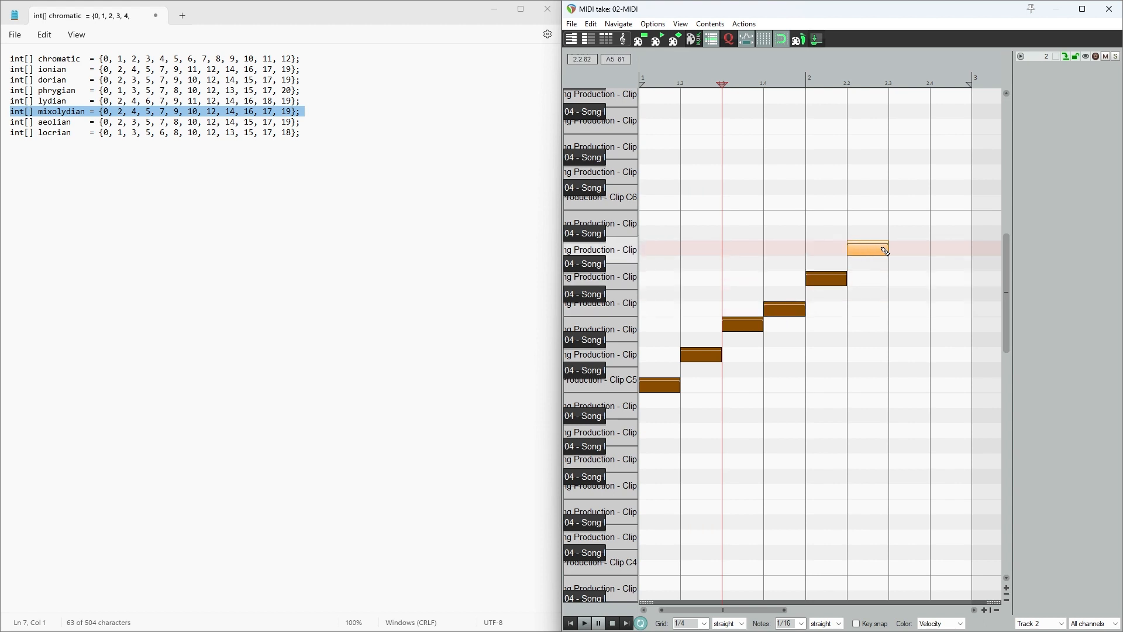
click(910, 233)
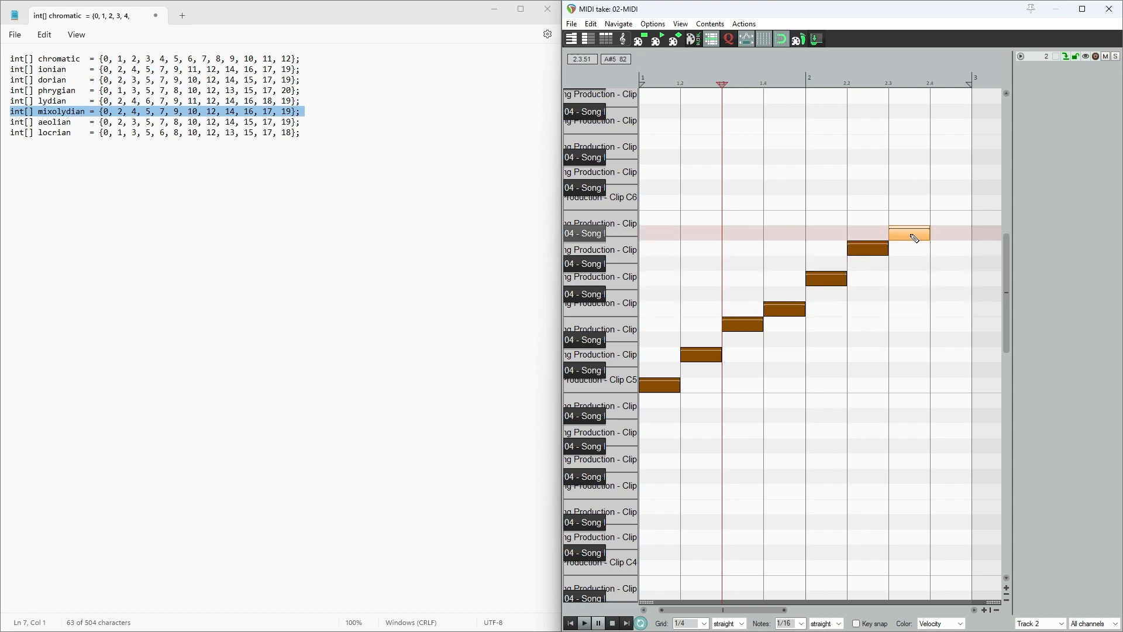
click(947, 204)
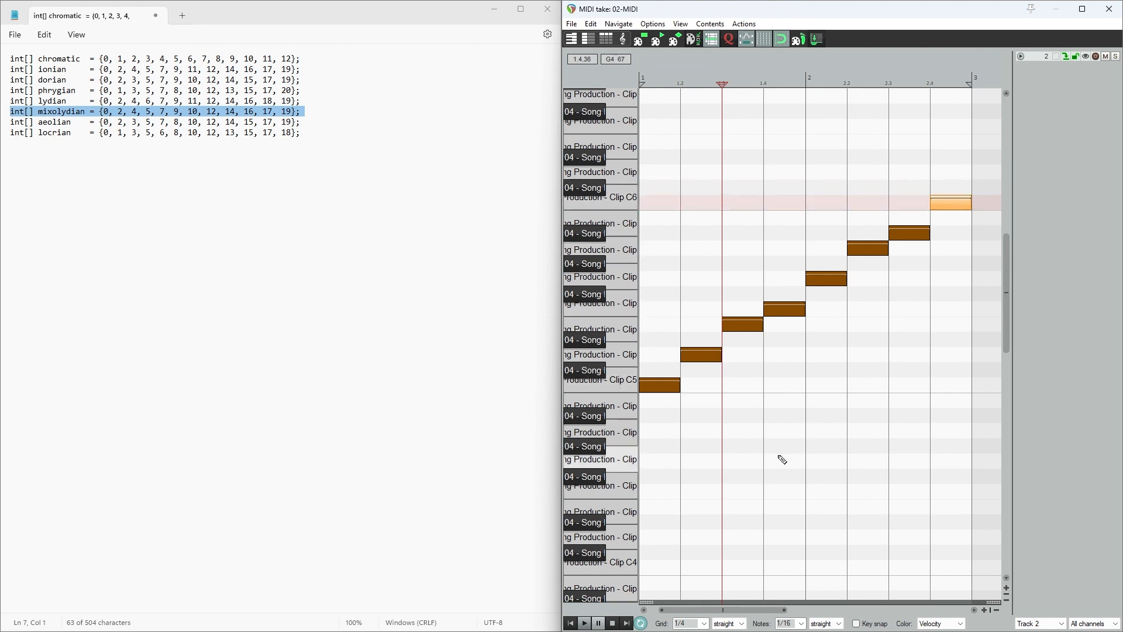
Play the mixolydian scale from measure 1 with the loop range covering measures 1 and 2.
click(642, 82)
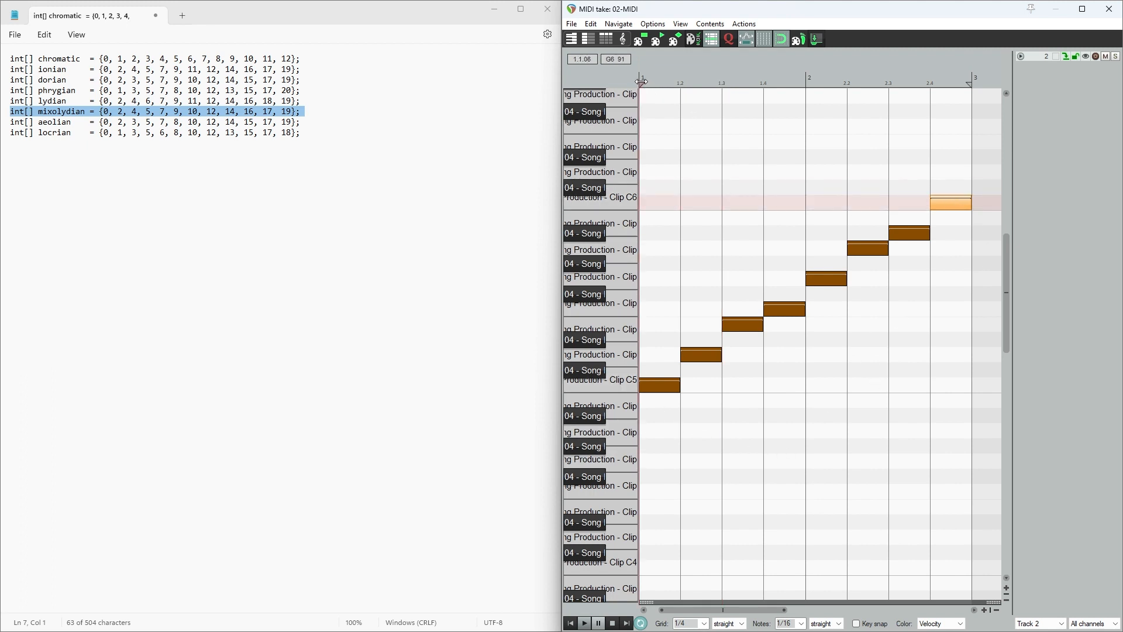
key(space)
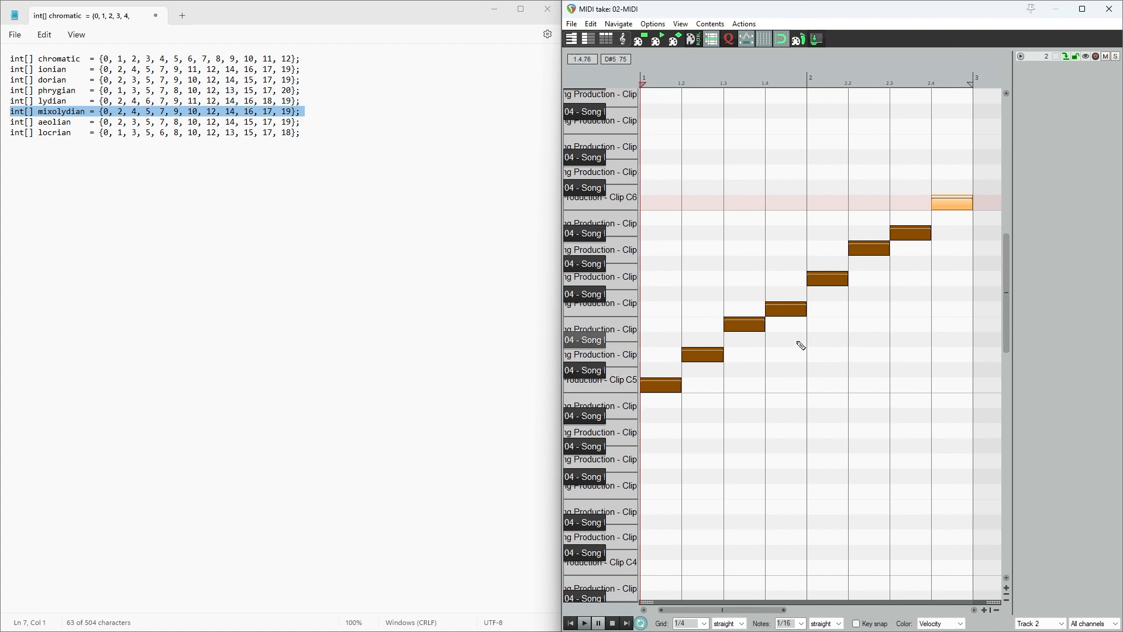
scroll(794, 339, down, 3)
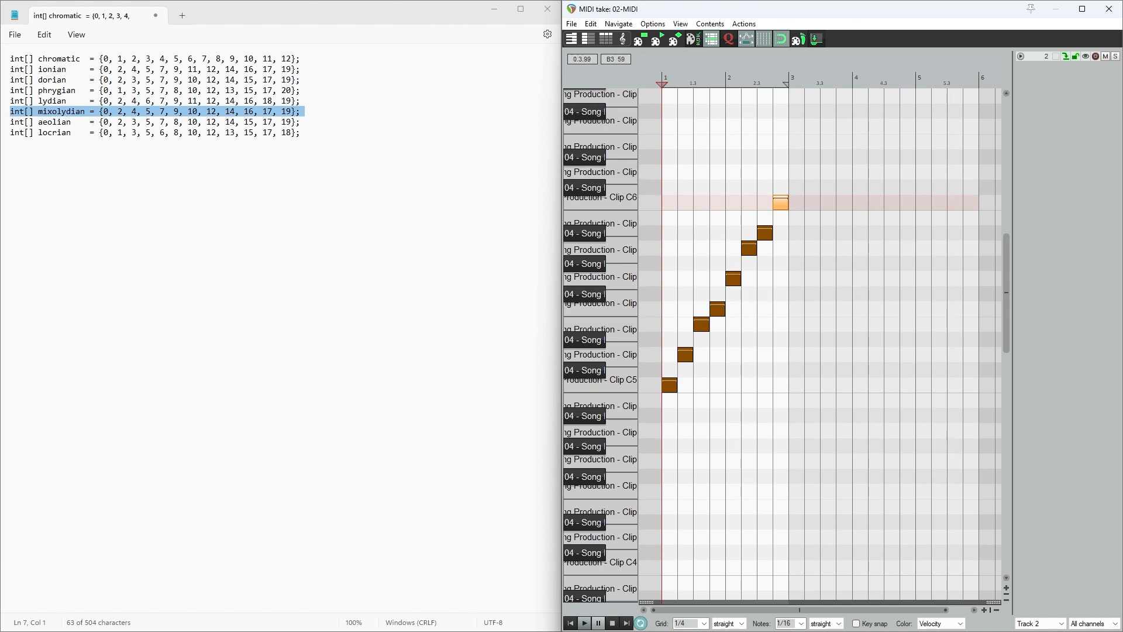
mouse_move(666, 78)
mouse_down()
mouse_move(781, 77)
mouse_move(650, 77)
mouse_up()
drag(792, 80, 665, 81)
mouse_move(788, 84)
mouse_down()
mouse_move(741, 83)
mouse_move(787, 79)
mouse_up()
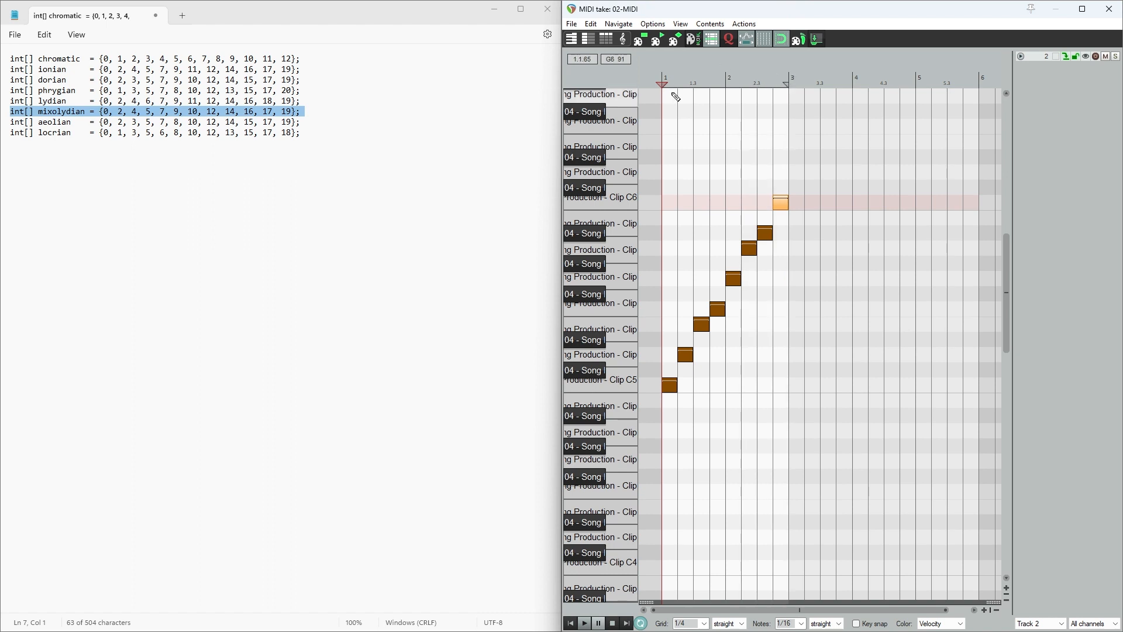
key(space)
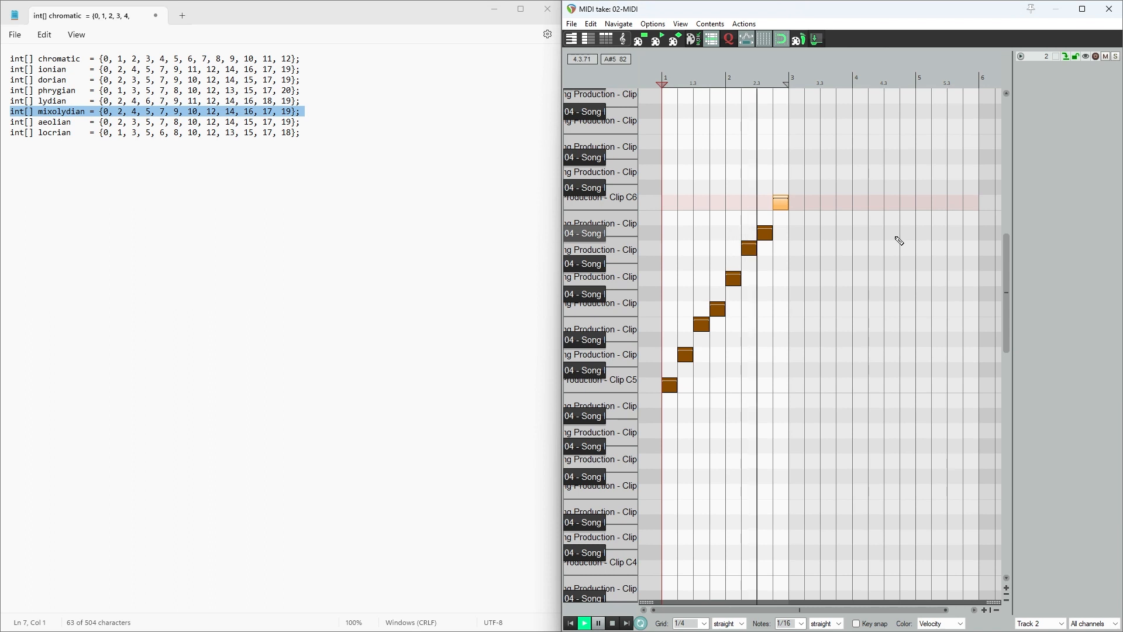
key(space)
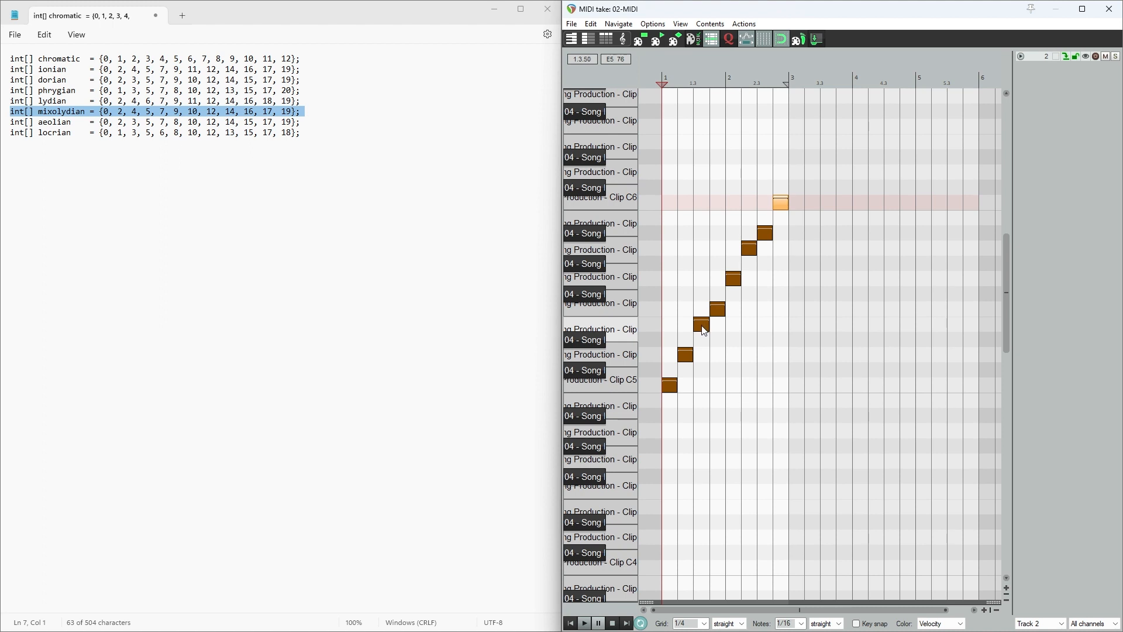
Rearrange the melody by swapping D5 with E5 and F5 with A5, placing E5 at 1.2, D5 at 1.3, A5 at 1.4 and F5 at 2.2.
drag(704, 331, 700, 353)
drag(750, 249, 718, 248)
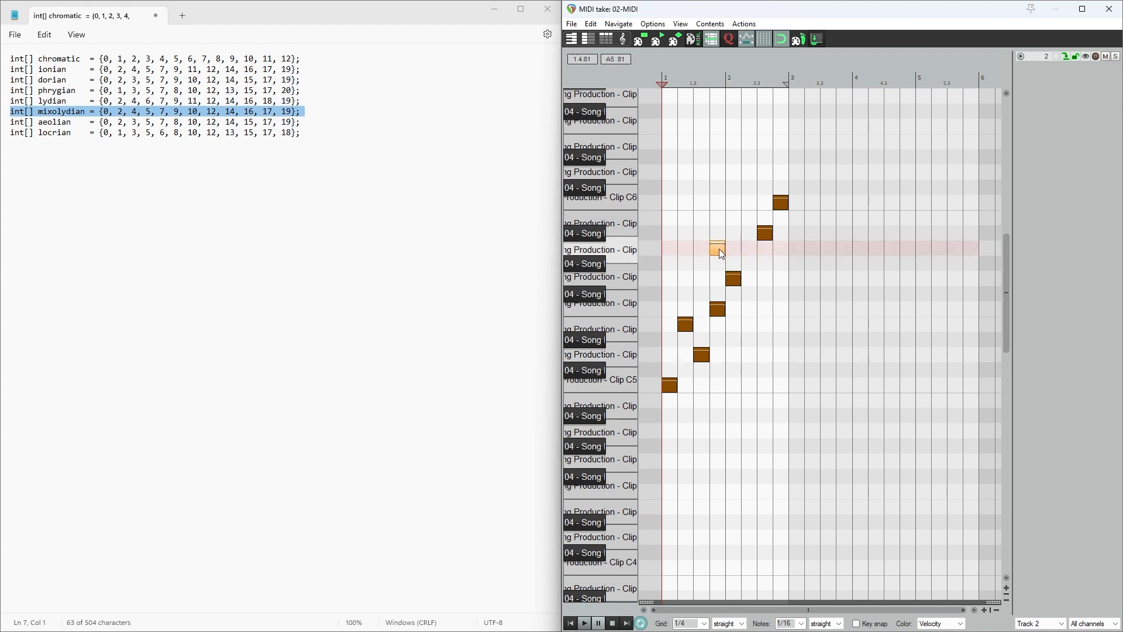
drag(715, 311, 752, 307)
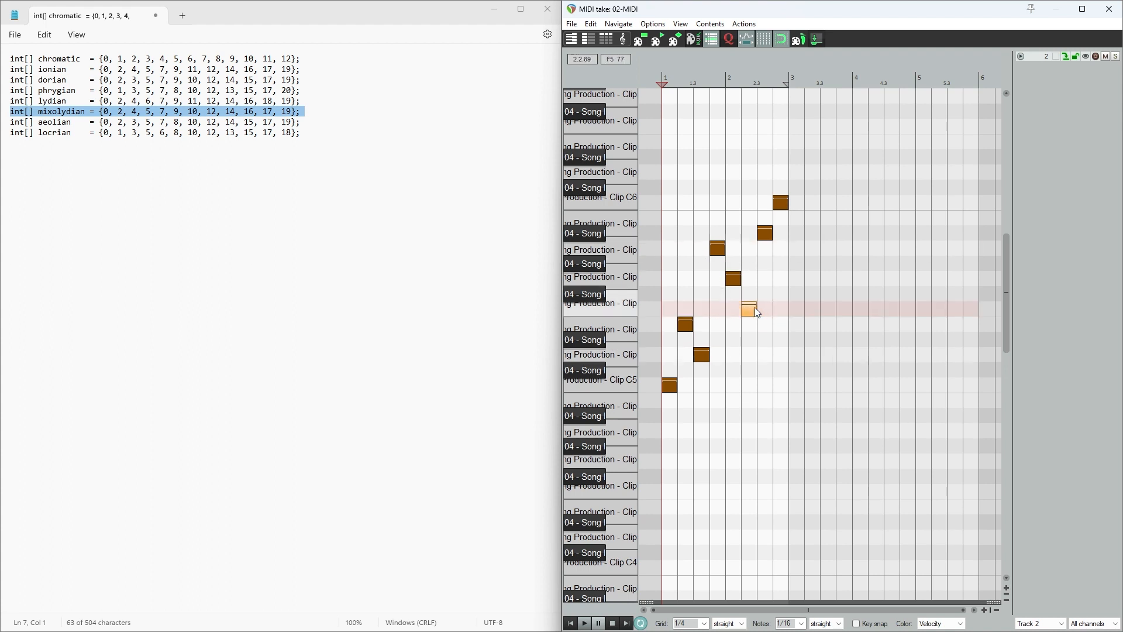
Move A#5 to 2.2, lengthen it and F5 to two beats, and extend C6 to start at 2.3 during playback.
click(766, 236)
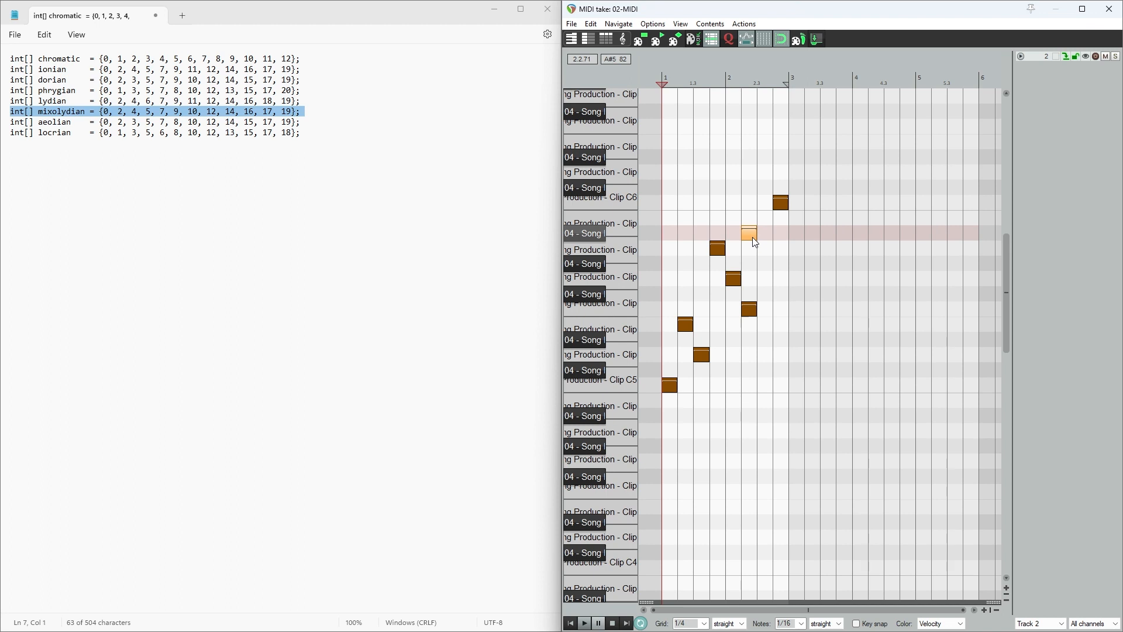
ctrl+click(749, 310)
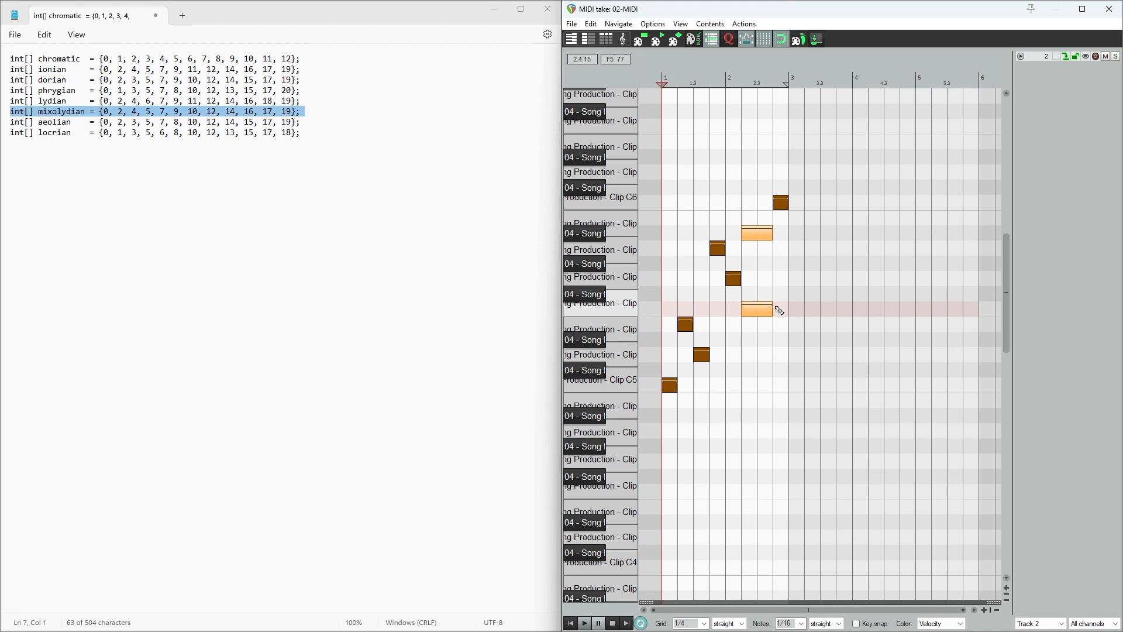
key(space)
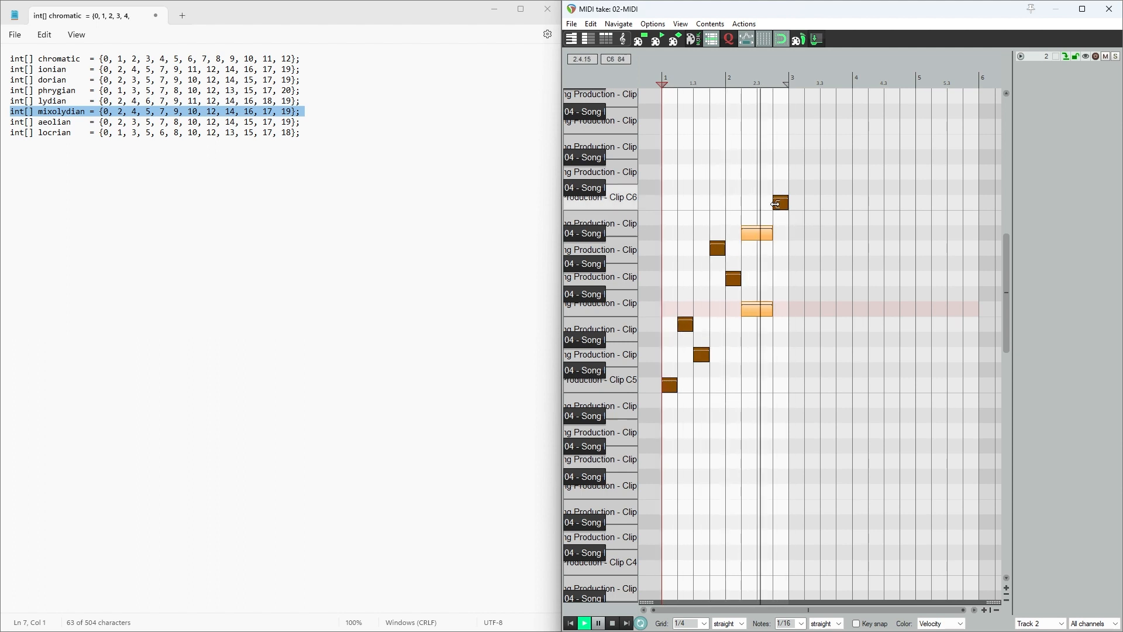
drag(774, 206, 763, 206)
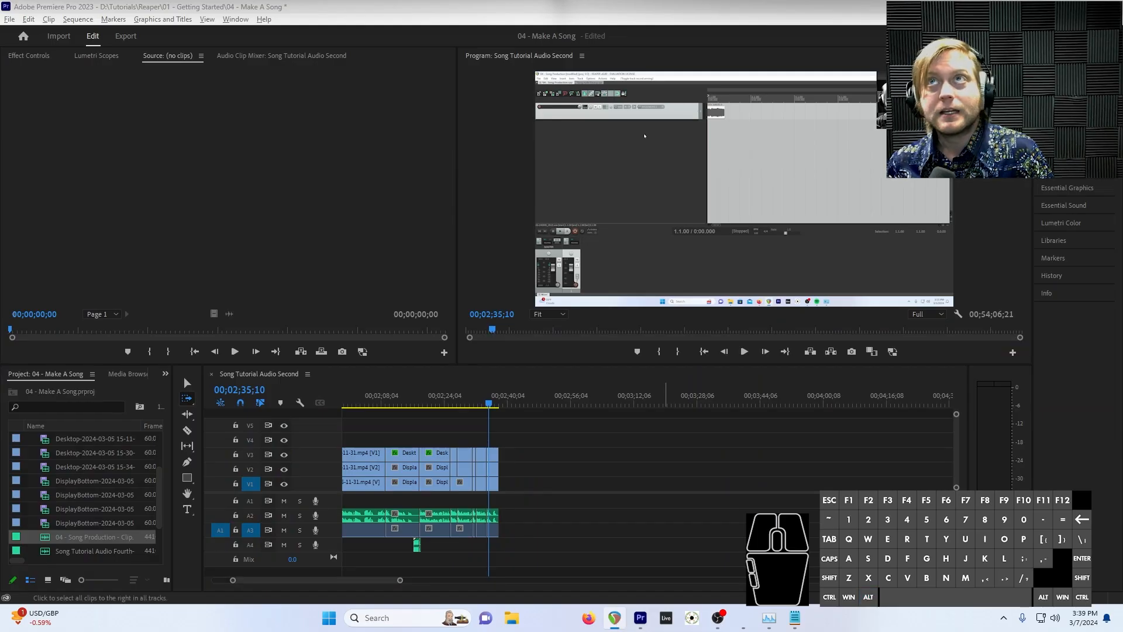
Switch to the REAPER project window and open Track 2's FX window with the ReaSamplOmatic5000 sampler.
drag(503, 0, 719, 54)
drag(581, 12, 498, 66)
click(854, 66)
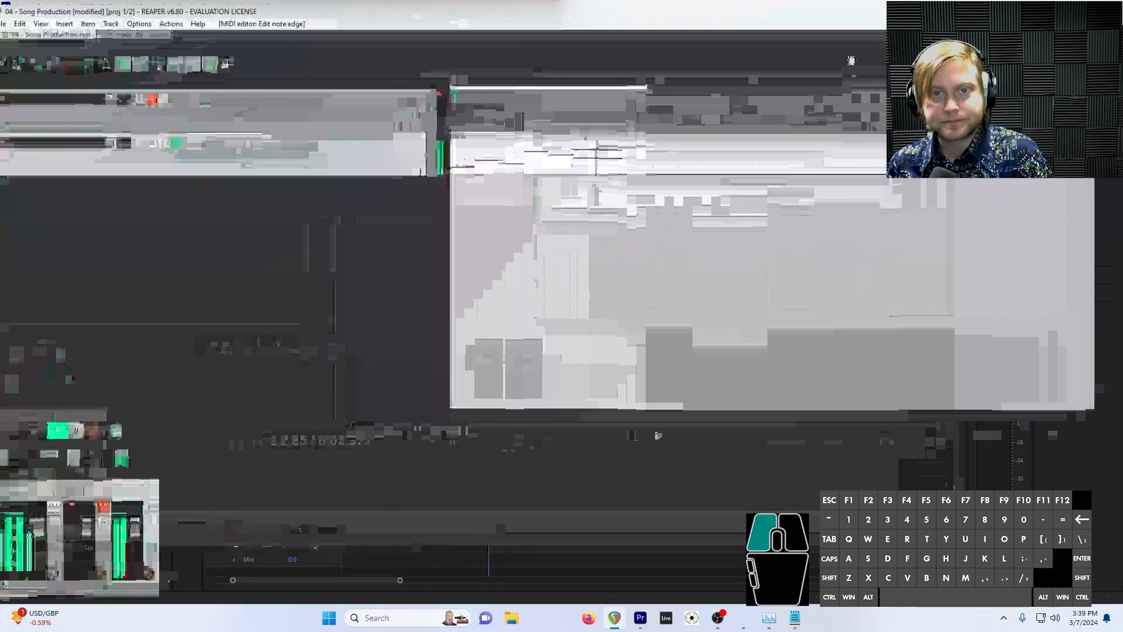
click(190, 140)
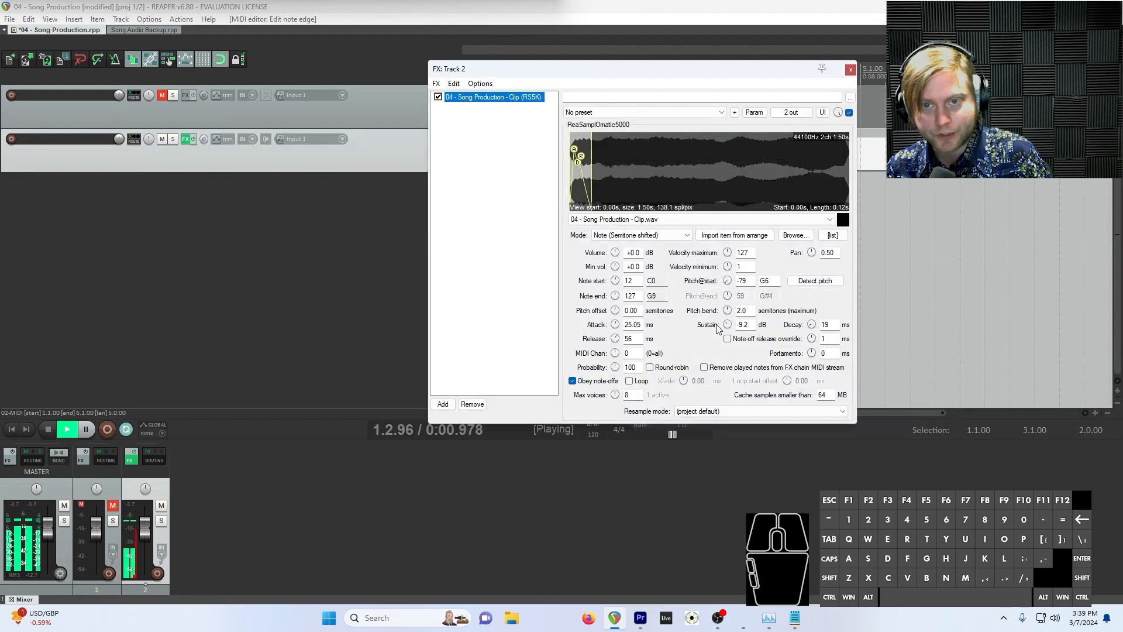
Extend the sampler's clip length to about 1.03 s and shape its envelope to 56 ms decay, -22.8 dB sustain and 654 ms release.
drag(591, 175, 651, 175)
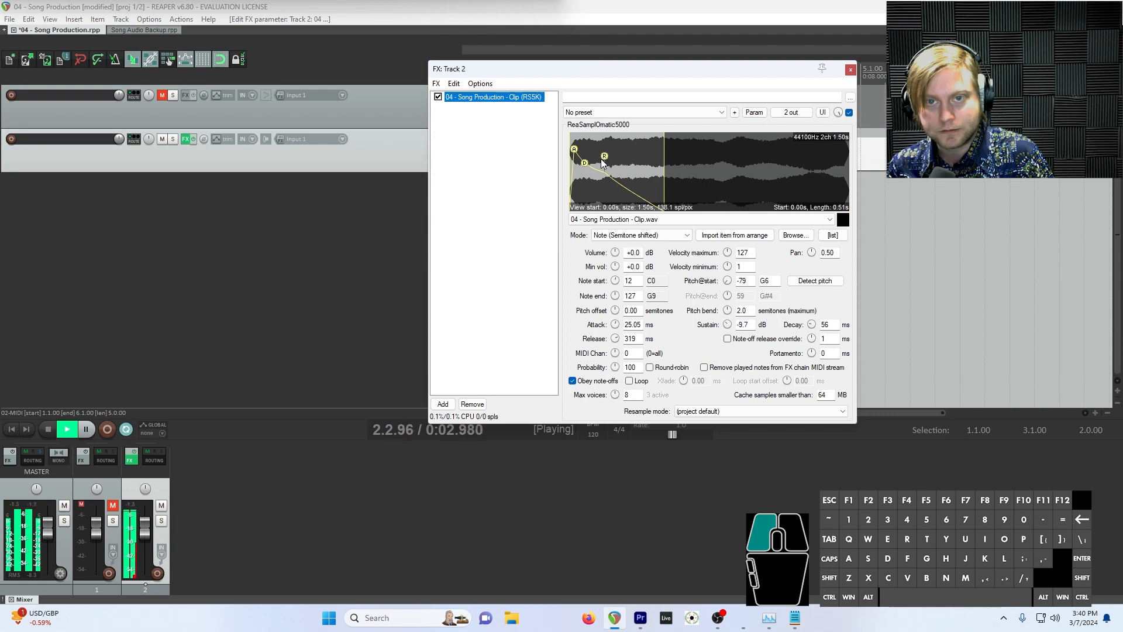
drag(726, 324, 726, 337)
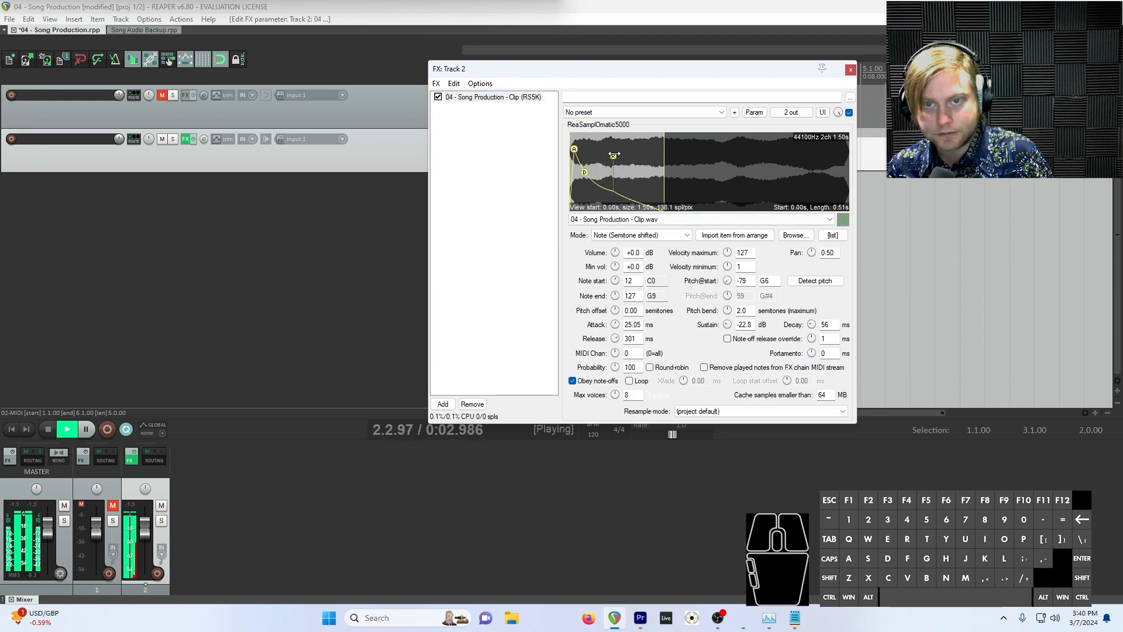
click(651, 166)
mouse_move(671, 171)
mouse_down()
mouse_move(771, 171)
mouse_move(627, 156)
mouse_up()
drag(769, 182, 762, 182)
drag(627, 156, 640, 155)
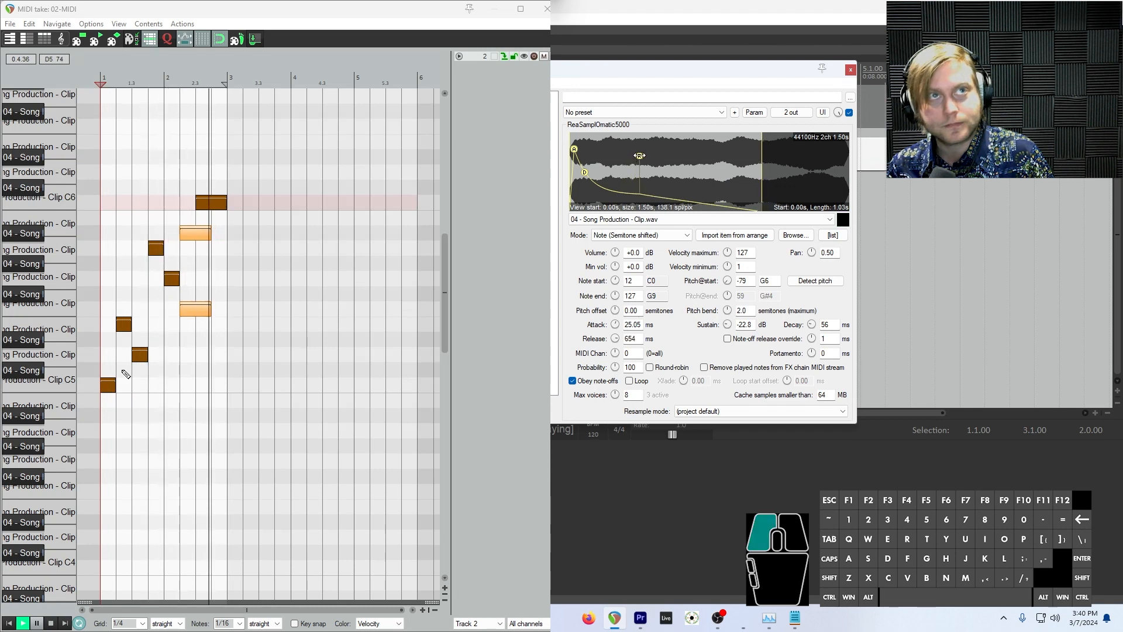
Lengthen the E5 note to end at measure 2, close Track 2's FX window and stop playback.
drag(133, 327, 166, 328)
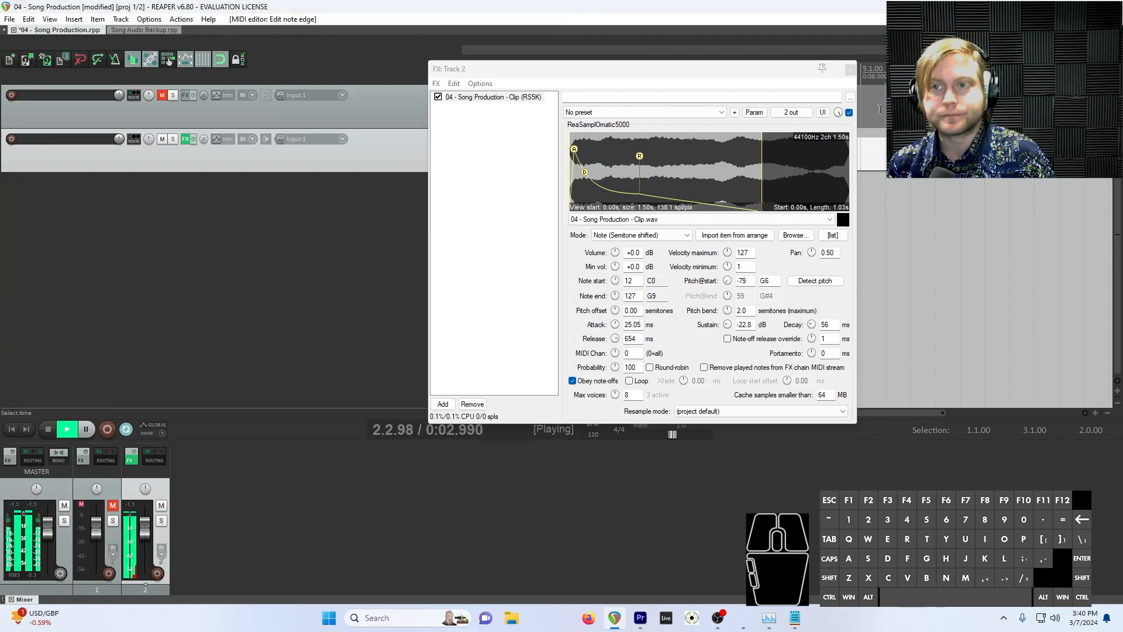
click(851, 70)
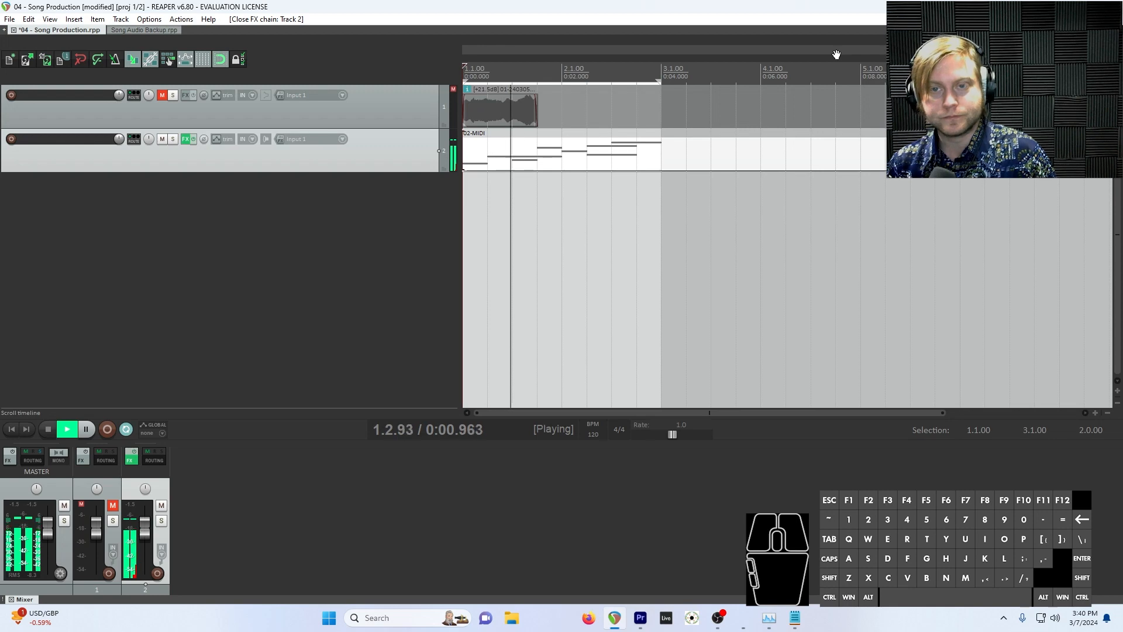
click(512, 314)
key(space)
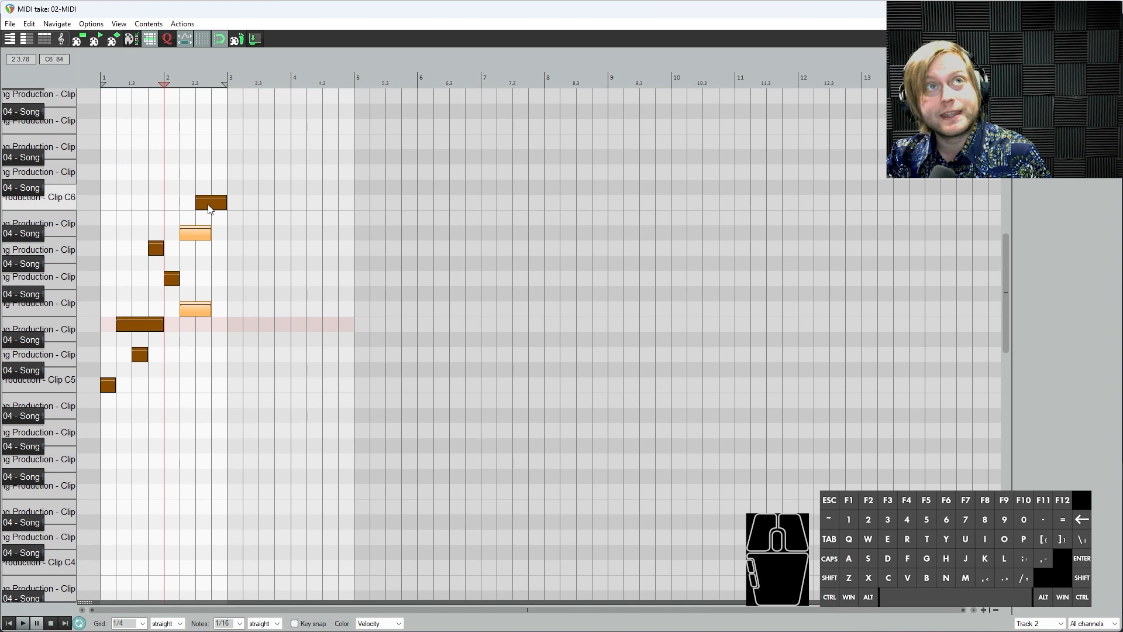
Copy all notes of the two-measure melody so that the duplicate starts at measure 3.
key(ctrl+a)
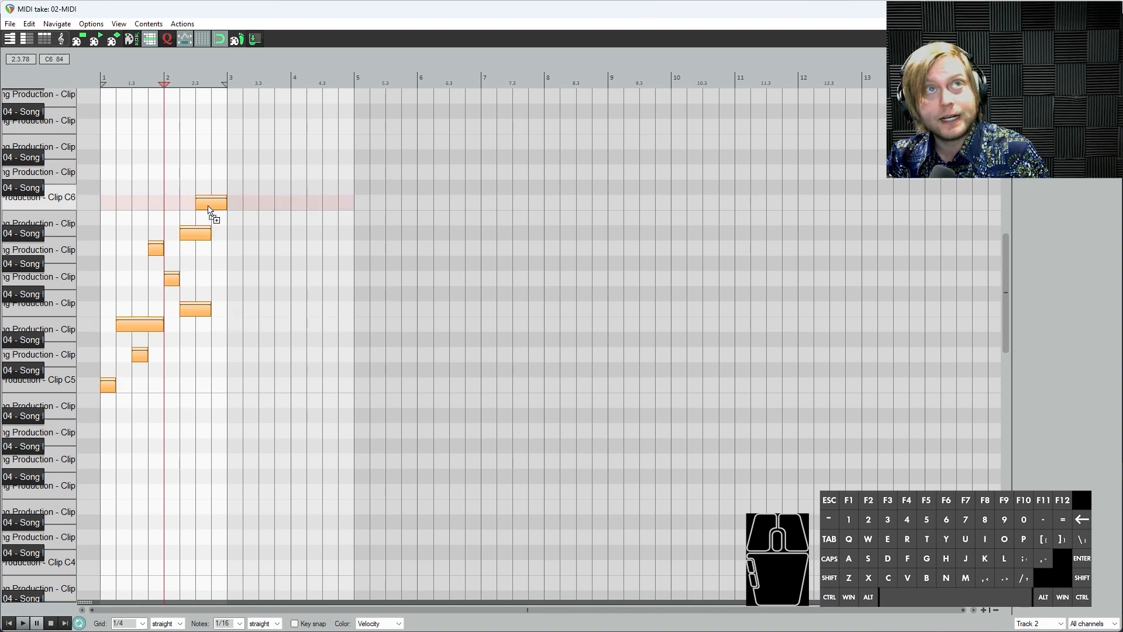
drag(206, 209, 334, 212)
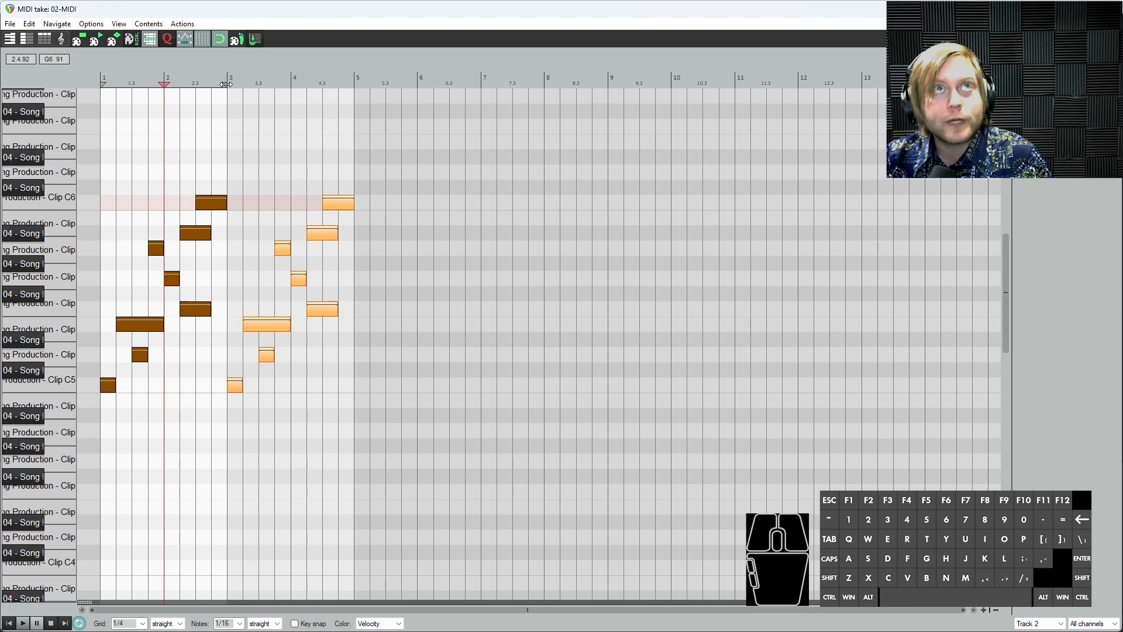
Extend the loop range to end at measure 5 and shorten the duplicated E5 note to one beat.
drag(225, 84, 353, 82)
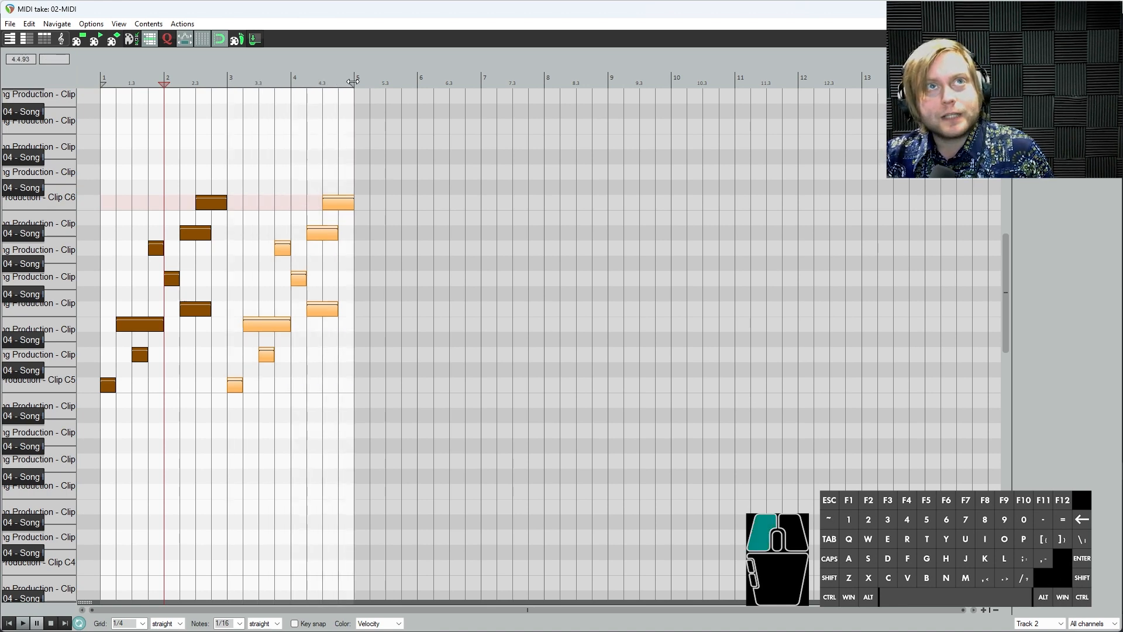
click(279, 328)
drag(285, 329, 258, 329)
Move the duplicated C5, C6 and G5 notes to beat 3 of measure 3, and the duplicated A#5 to the measure's start.
drag(235, 387, 262, 384)
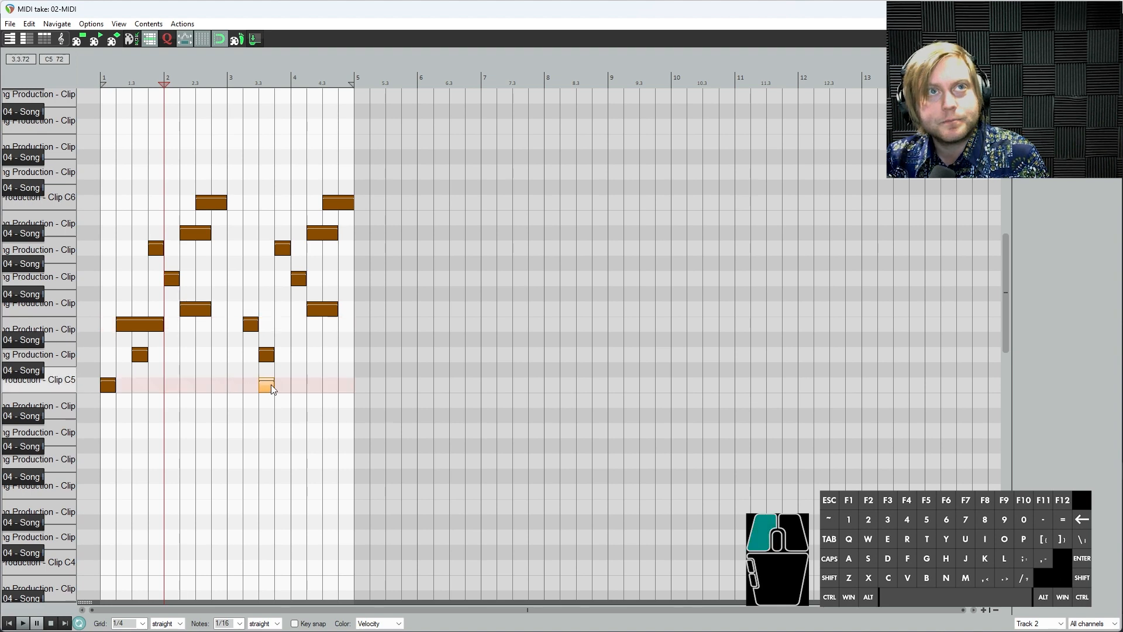
drag(337, 202, 271, 202)
drag(325, 236, 263, 241)
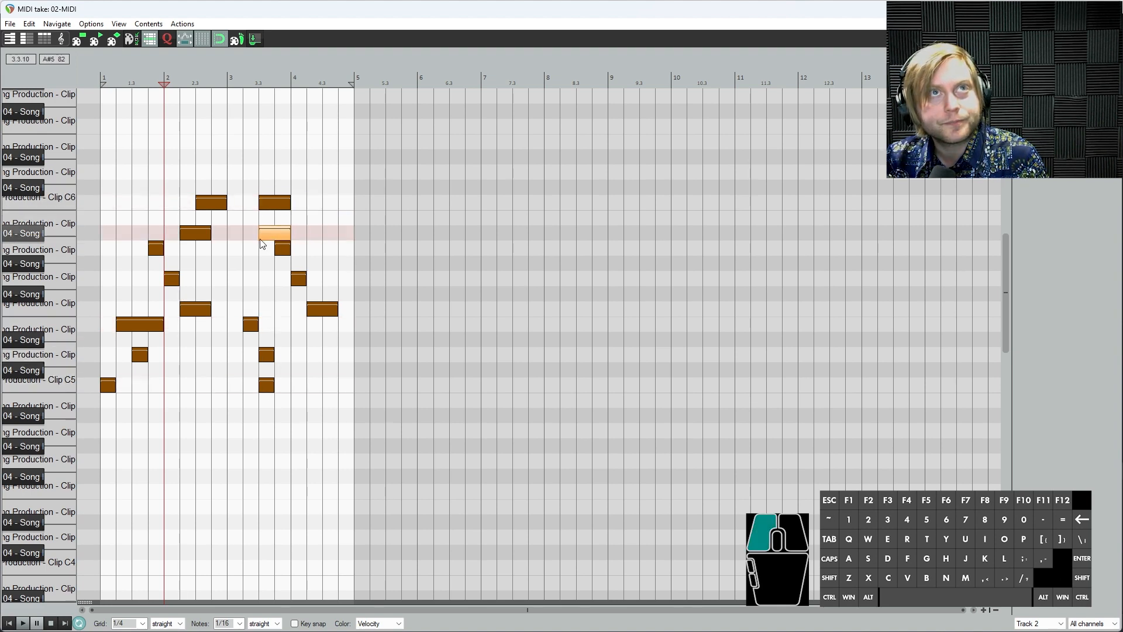
click(299, 282)
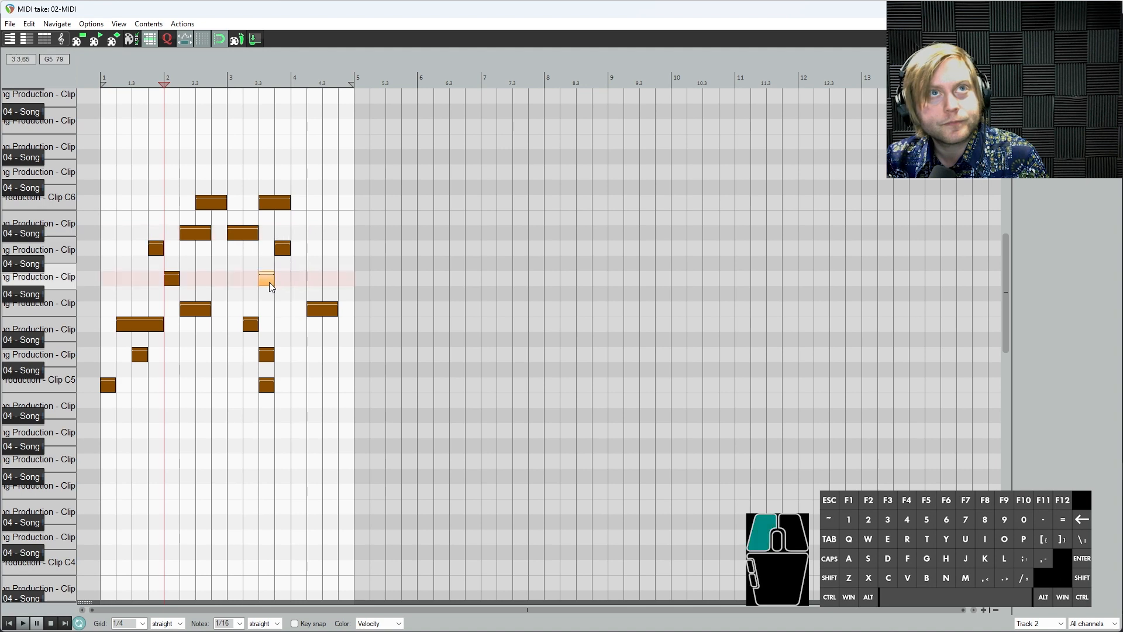
drag(271, 282, 272, 282)
In measure 4, place D5 on beat 2, the lower F5 on beat 1, and a two-beat C5 on beat 3.
drag(268, 356, 318, 358)
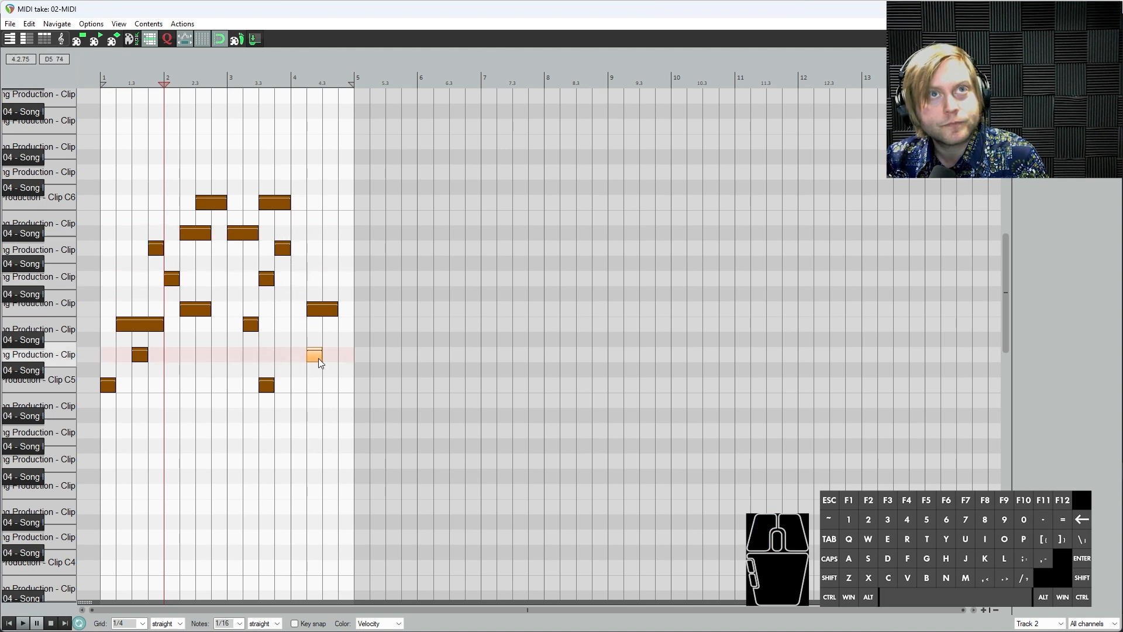
click(269, 386)
drag(322, 310, 307, 312)
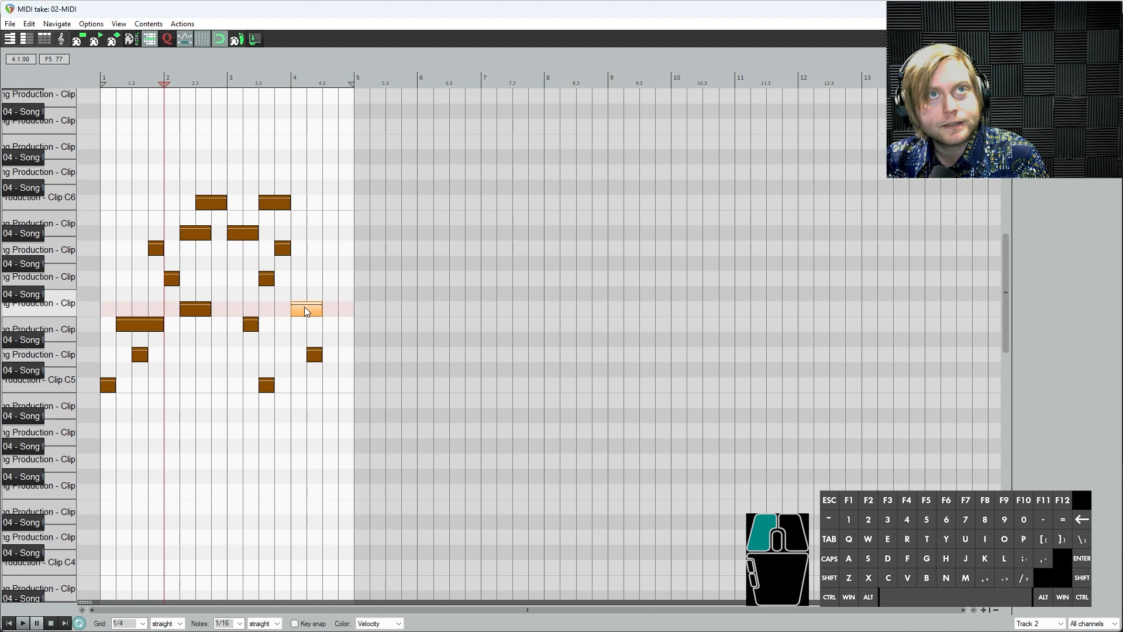
drag(267, 386, 333, 388)
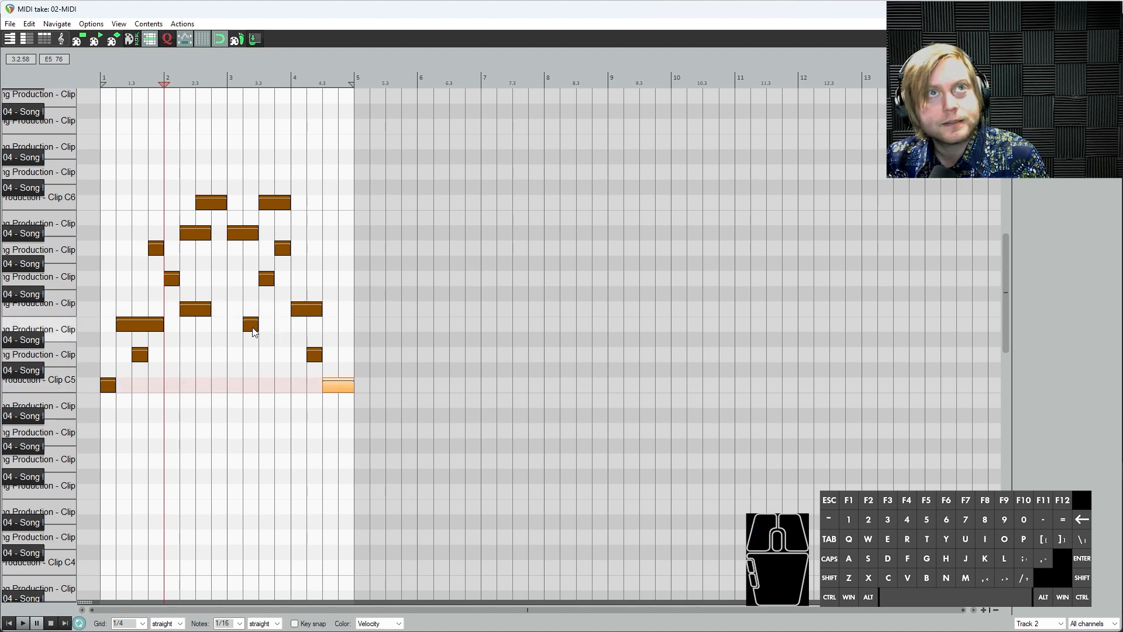
Play the extended four-measure melody from the start, stop playback and select the F5 note in measure 2.
key(Home)
key(space)
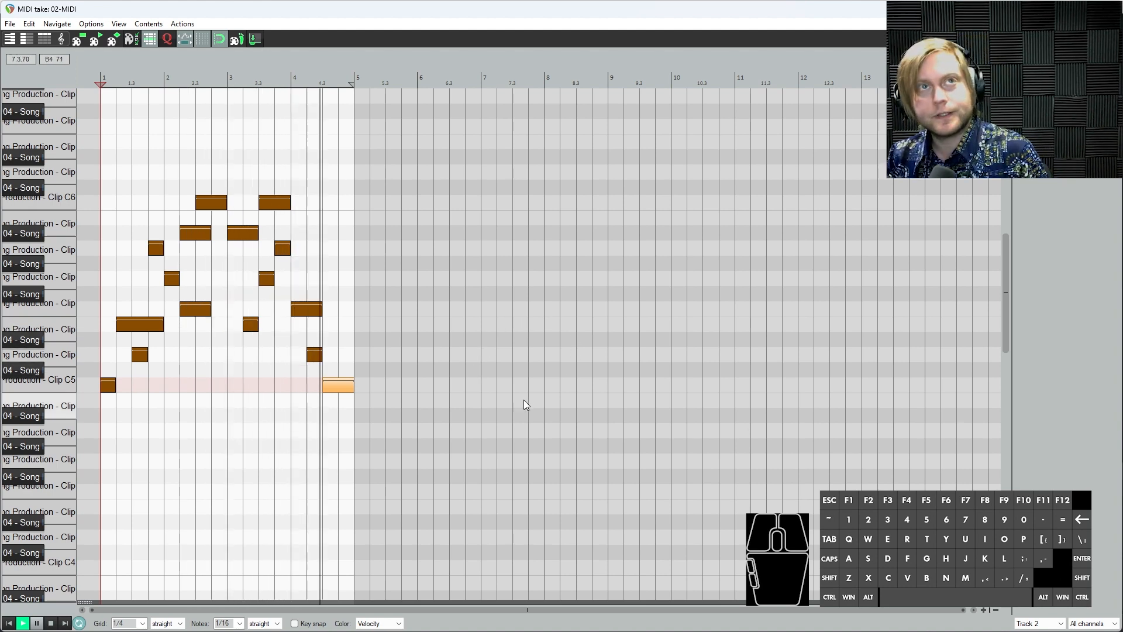
key(space)
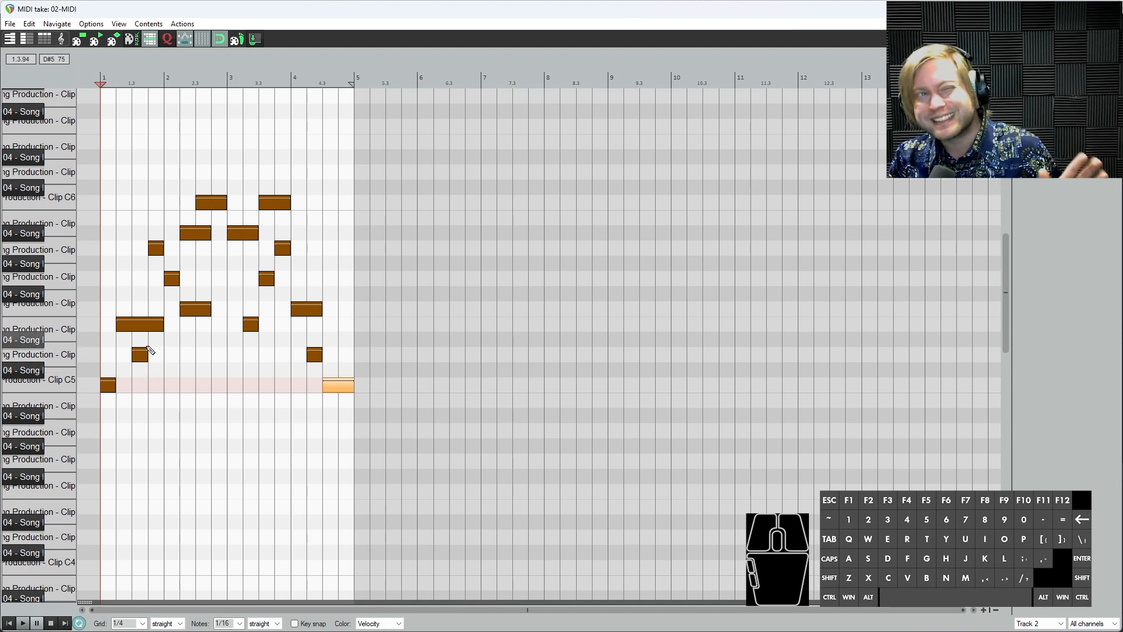
drag(190, 313, 171, 316)
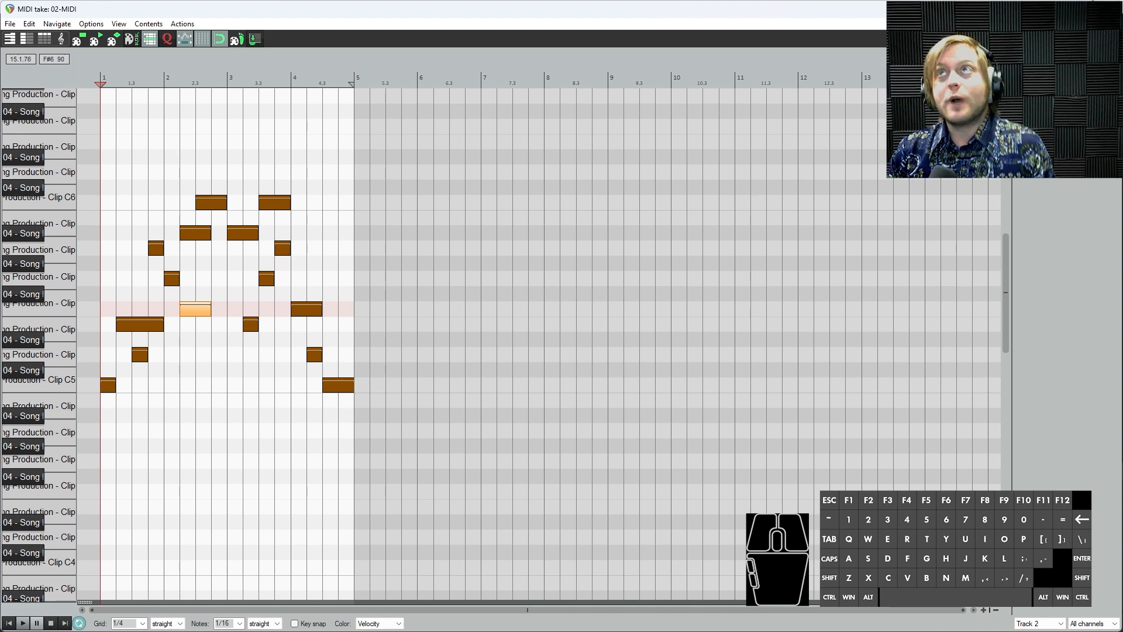
Leave the MIDI editor for the project window and add ReaEQ to Track 2's FX chain after the sampler.
click(1110, 9)
key(alt+Tab)
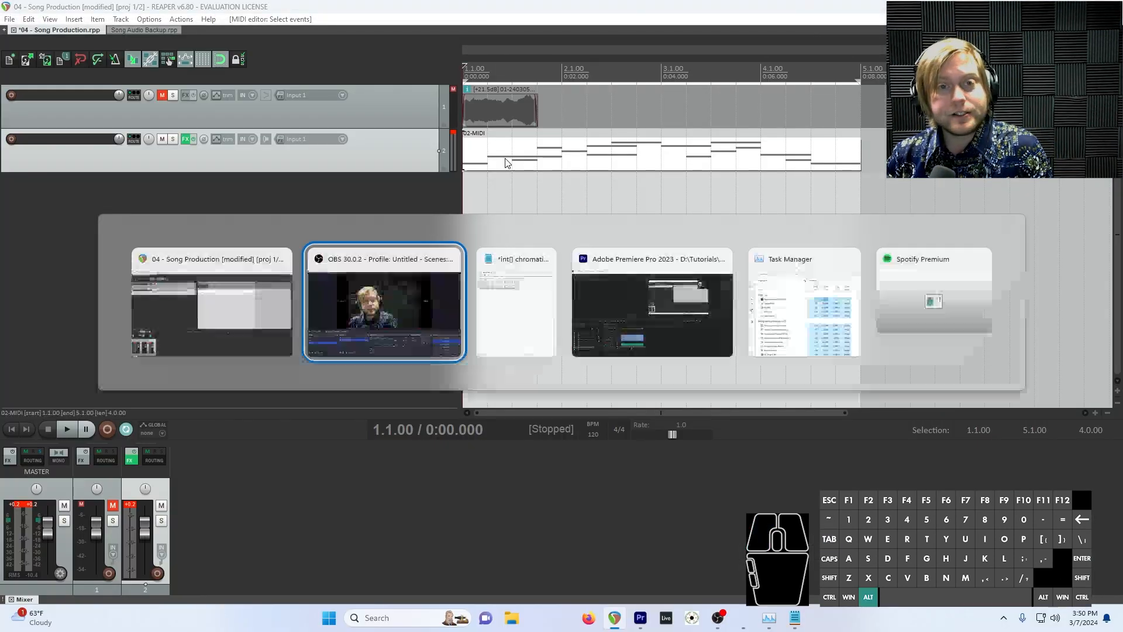
click(786, 157)
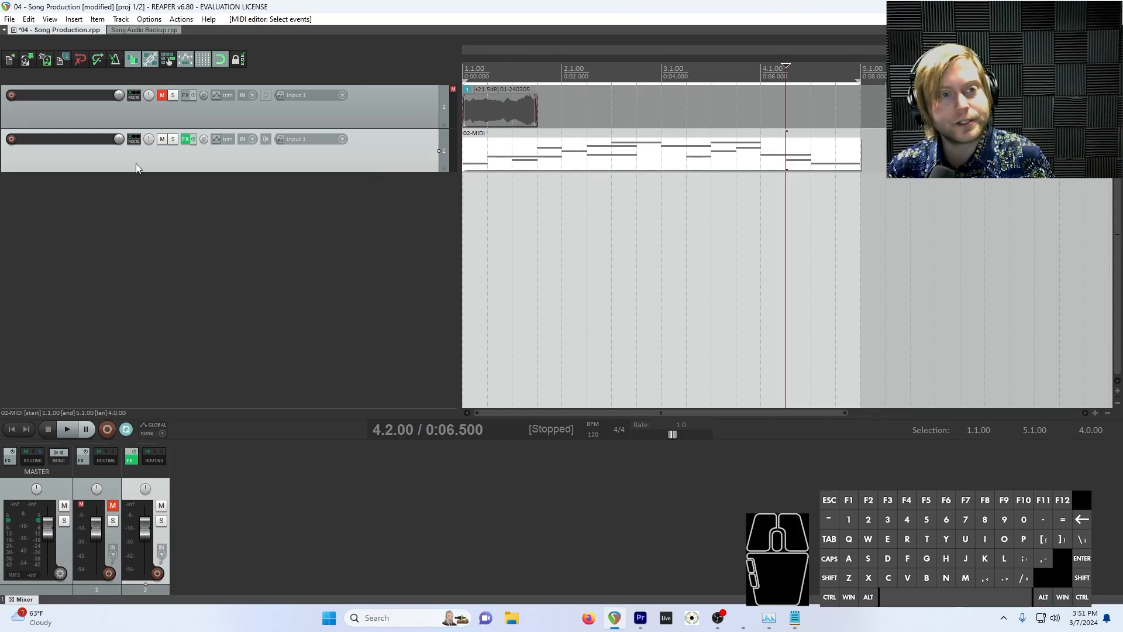
click(186, 140)
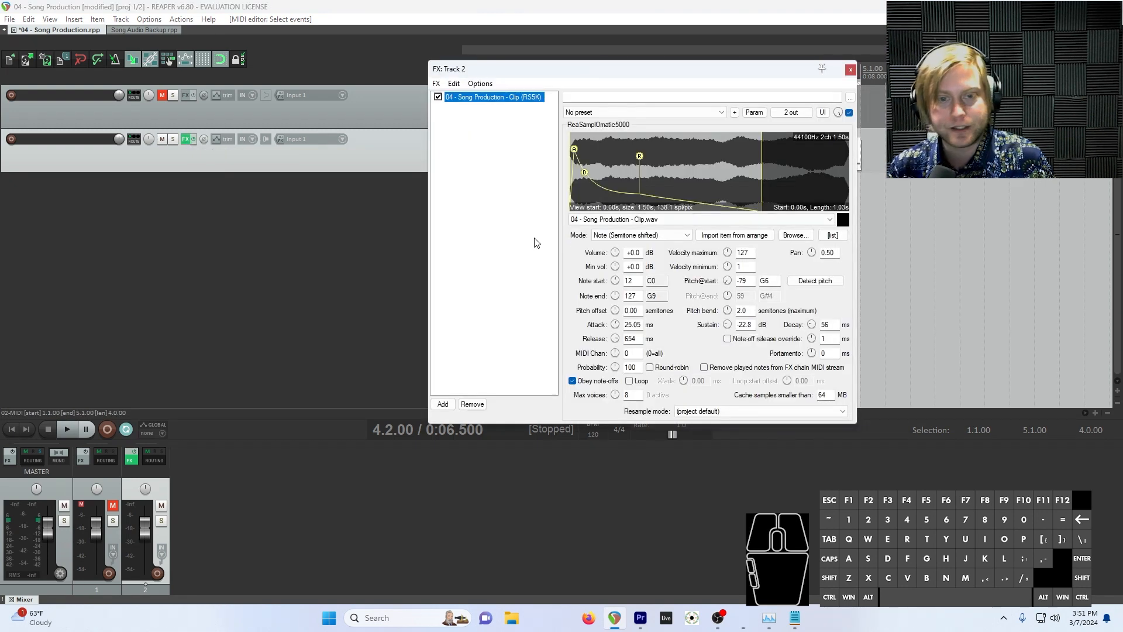
click(444, 405)
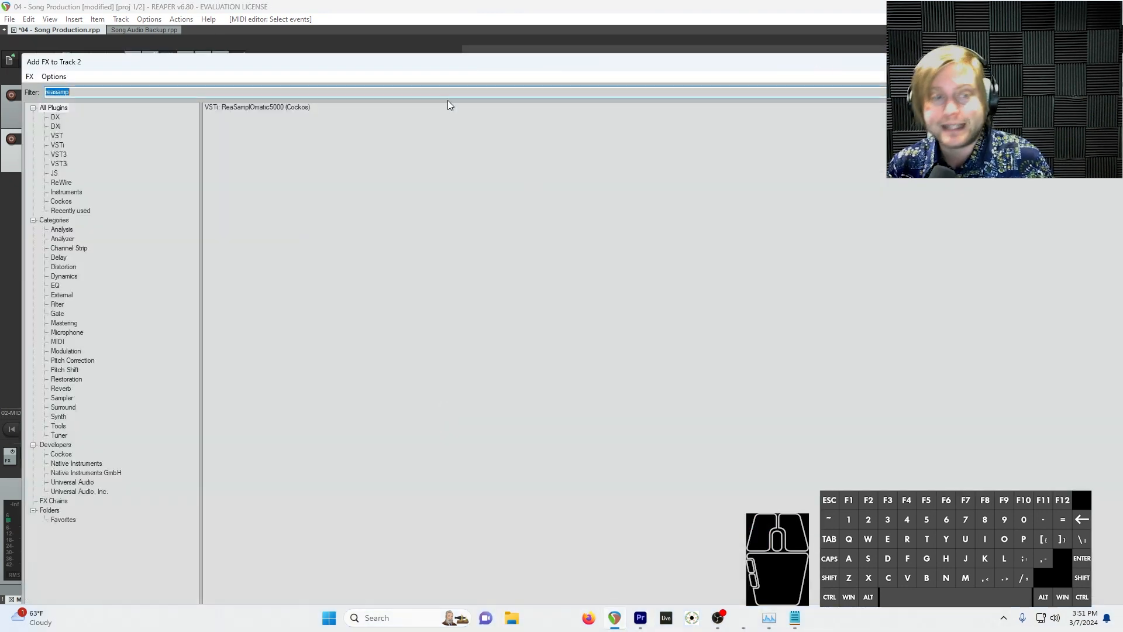
text(reaeq)
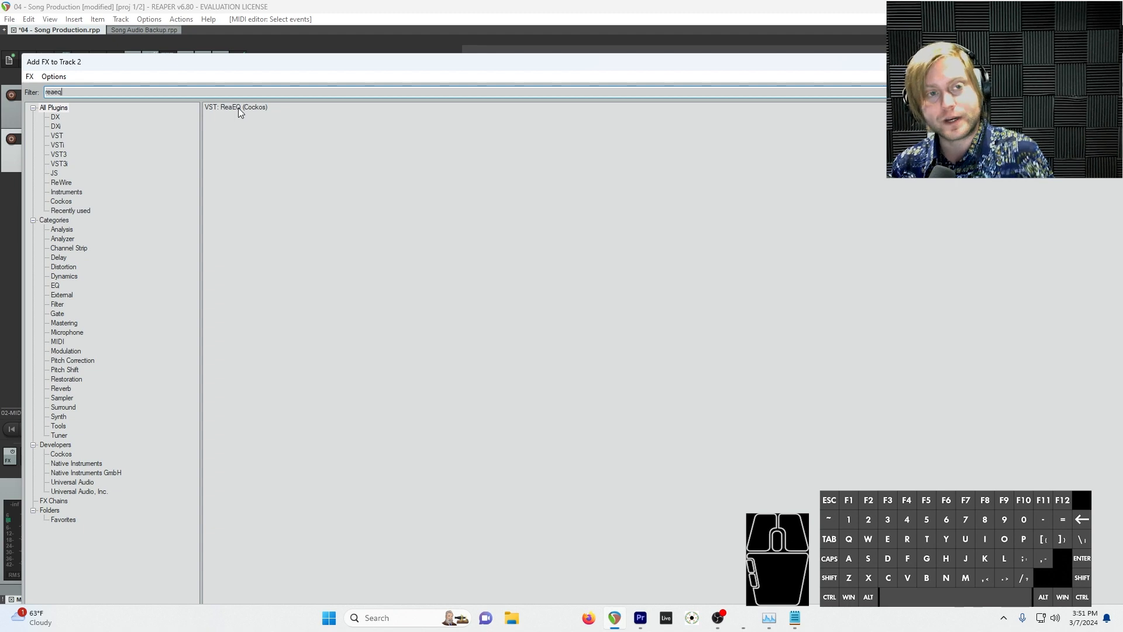
double_click(240, 106)
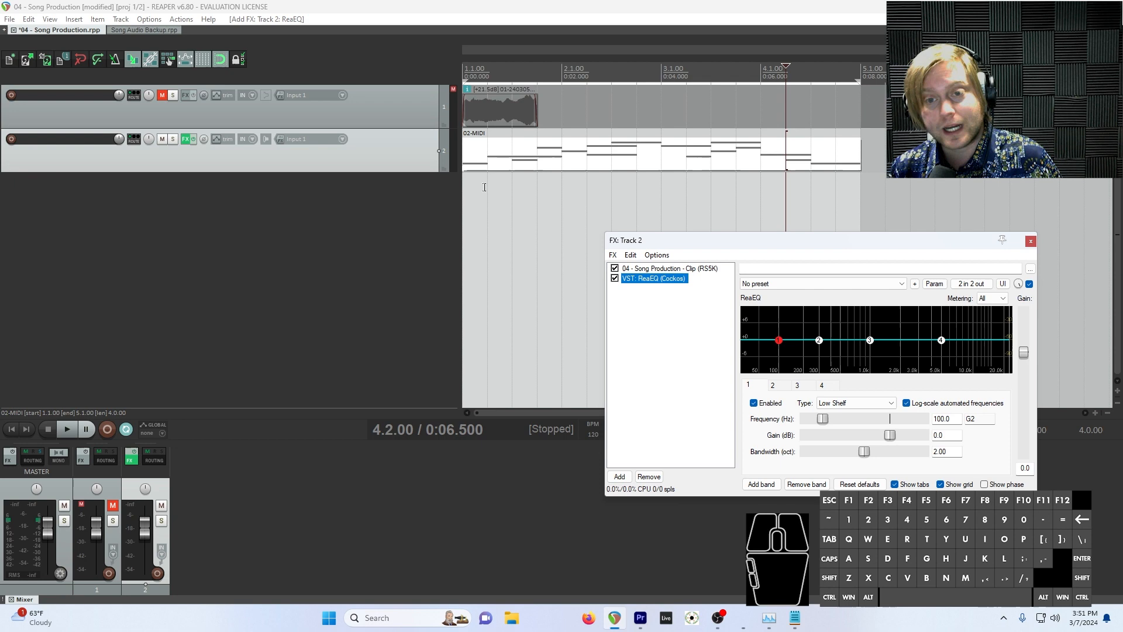
Name Track 2 "Low" and duplicate it with its MIDI item and effects.
click(266, 160)
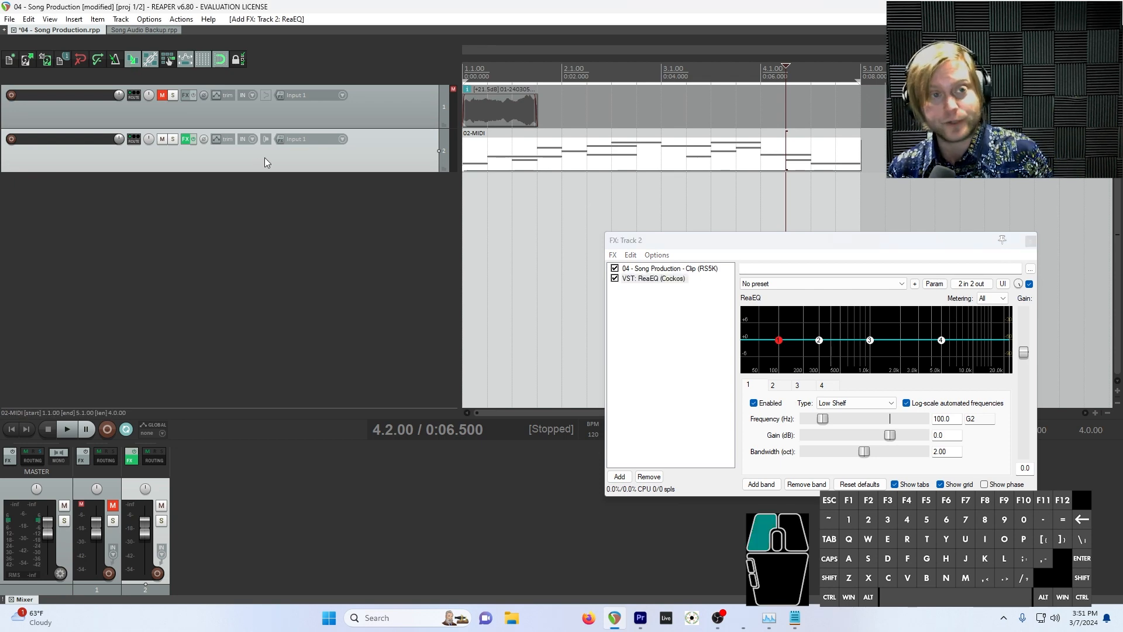
double_click(70, 141)
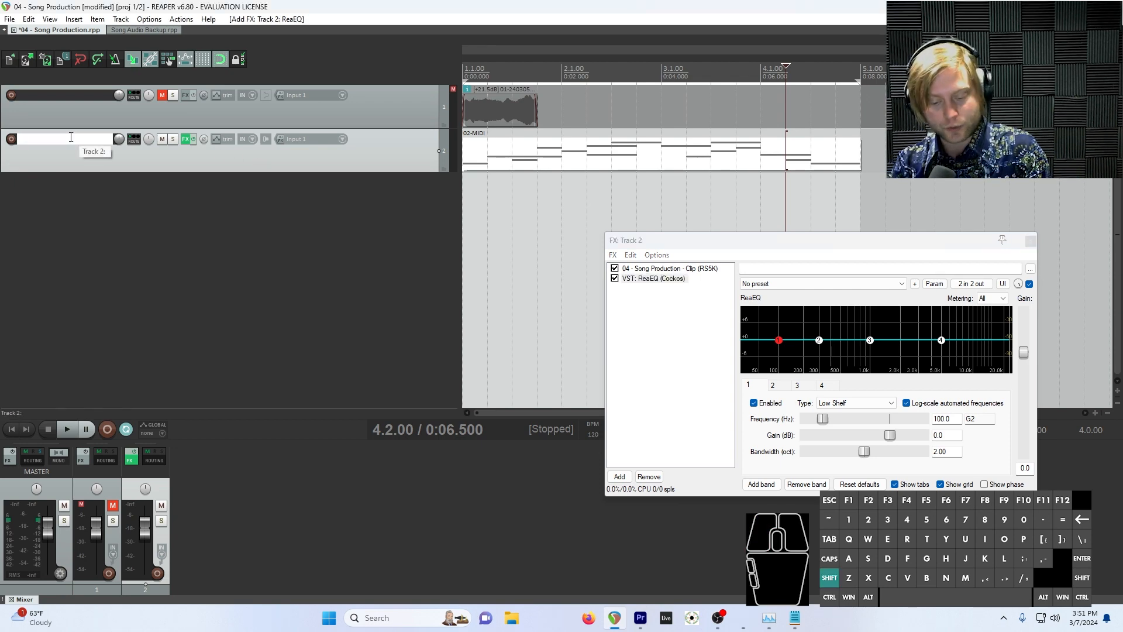
text(Low)
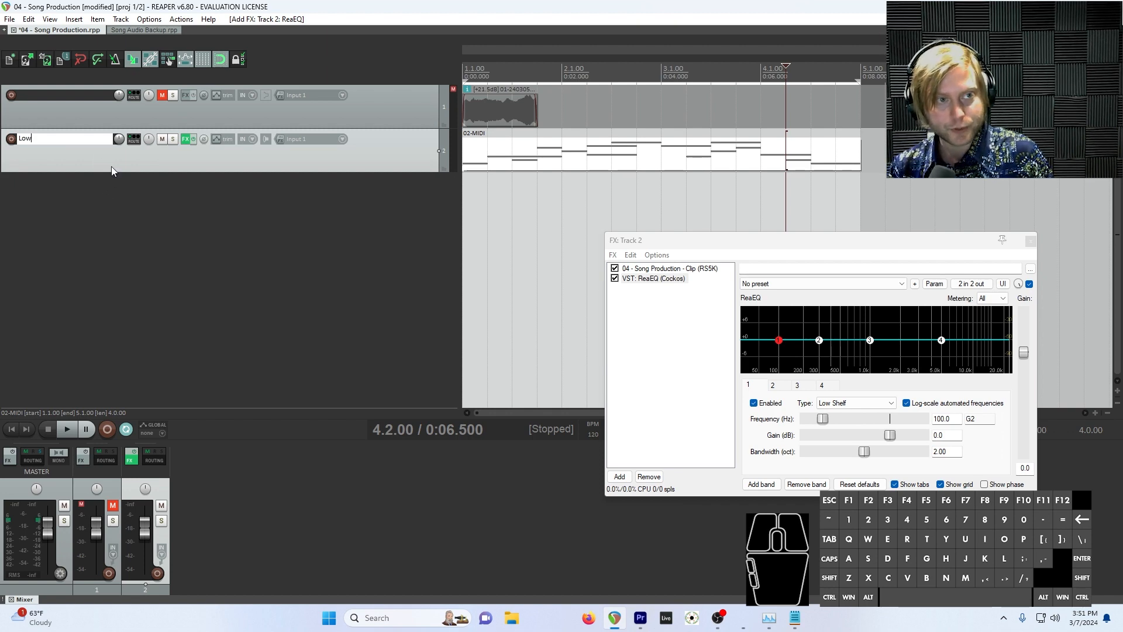
key(Return)
key(ctrl+c)
key(ctrl+v)
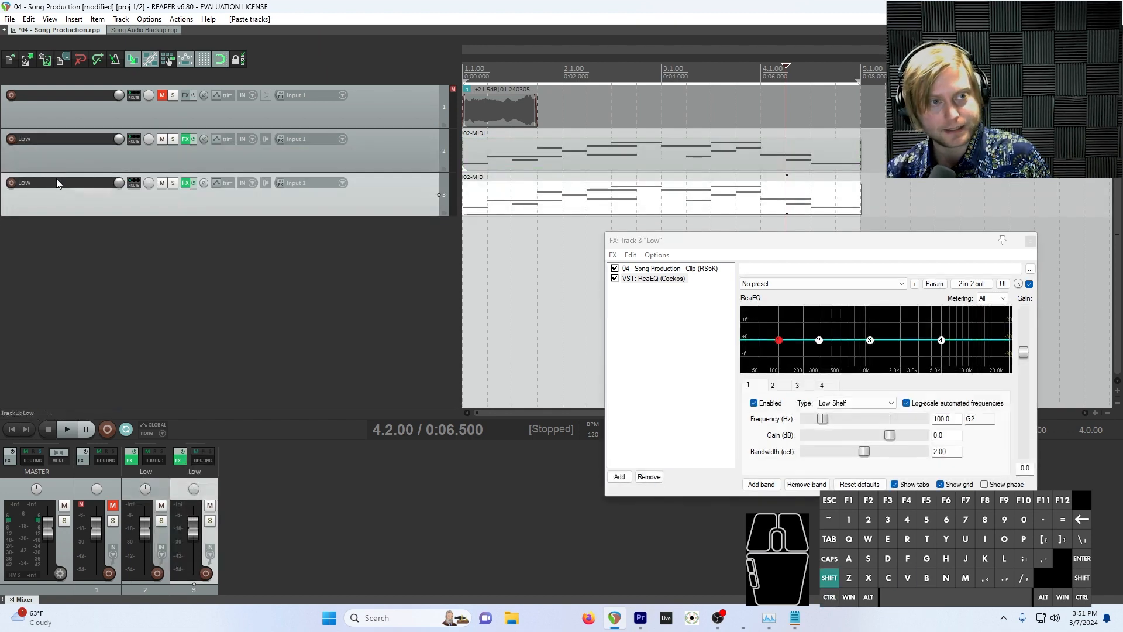
Rename the duplicated track "Mid" and make another copy of it.
double_click(57, 181)
text(Mid)
key(ctrl+c)
key(ctrl+v)
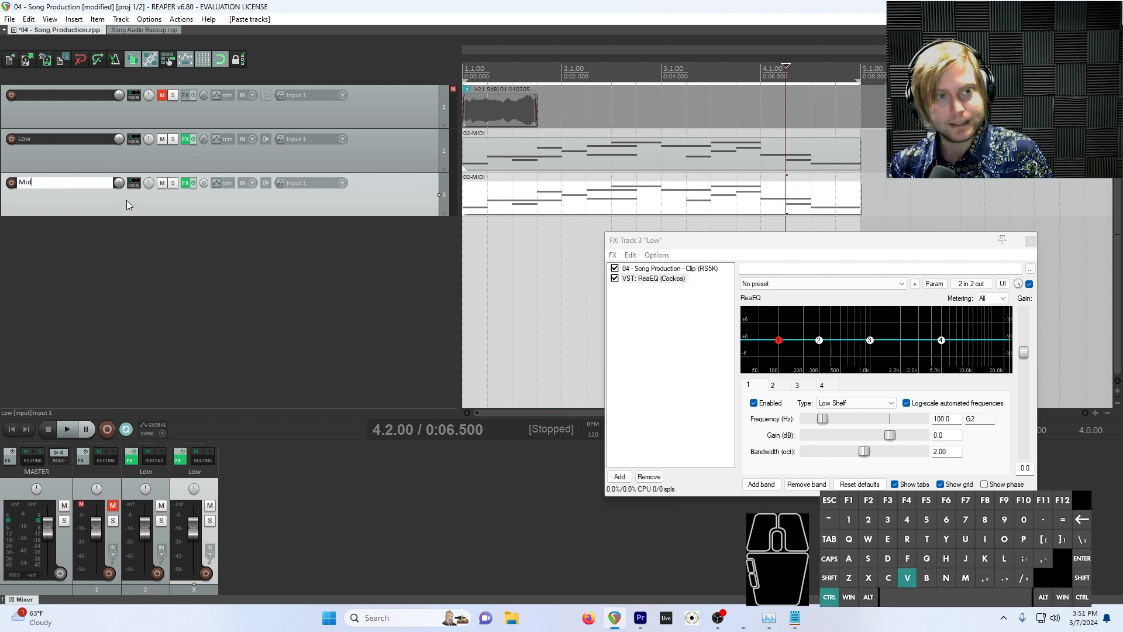
Rename the newest track copy "High".
double_click(48, 227)
text(High)
key(Return)
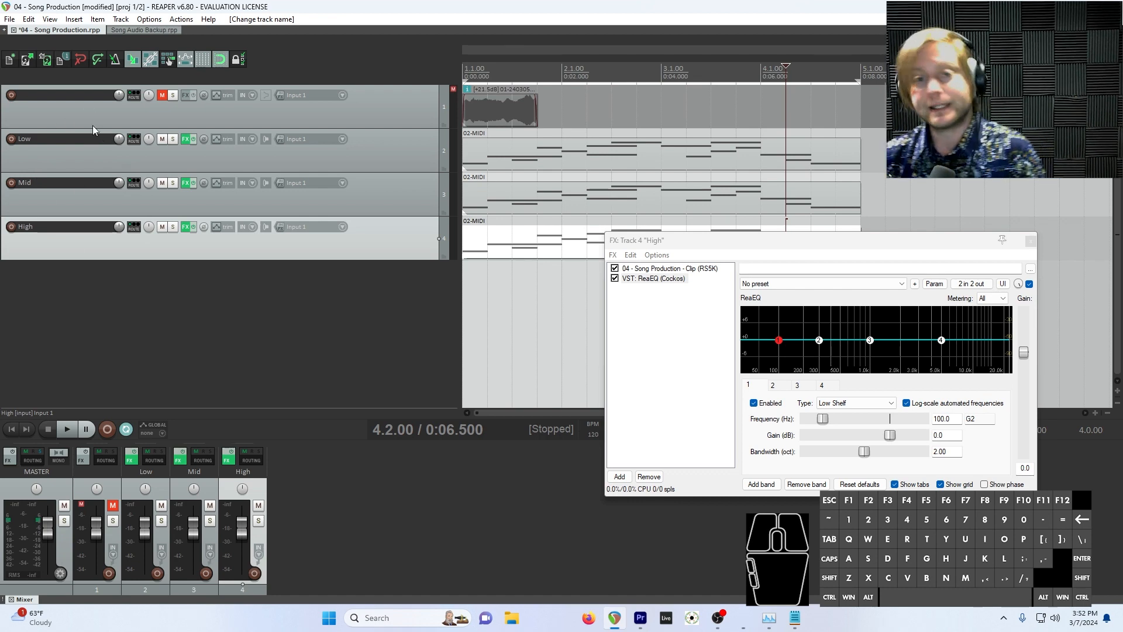
Open the Low track's ReaEQ and pull its band 4 high shelf down to about -12.3 dB at 4390 Hz.
click(189, 139)
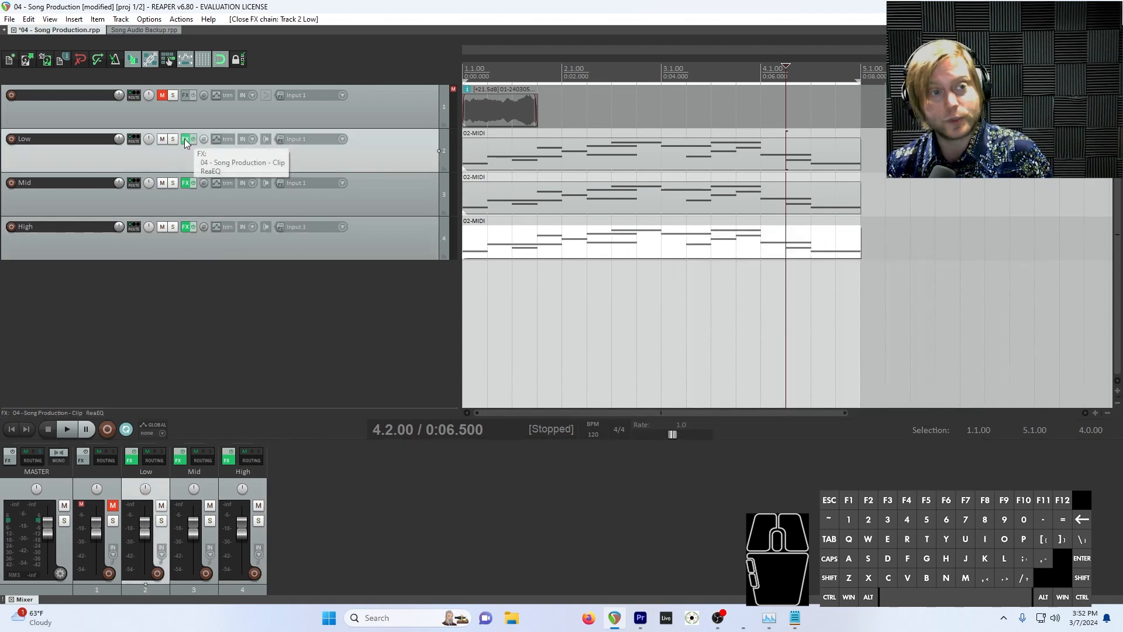
click(187, 139)
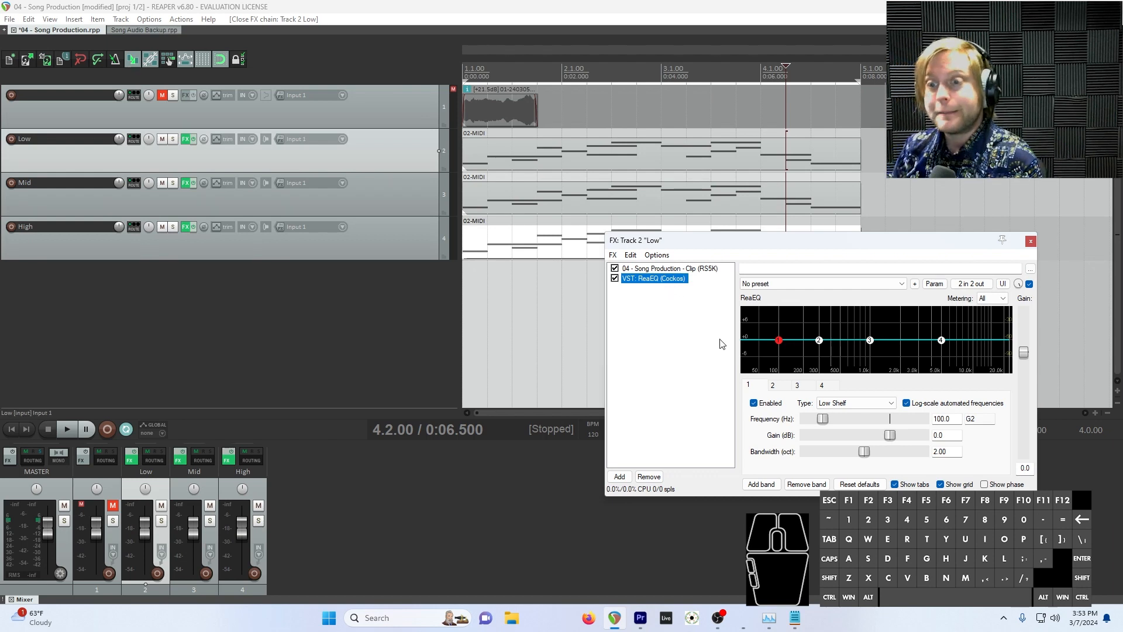
click(941, 342)
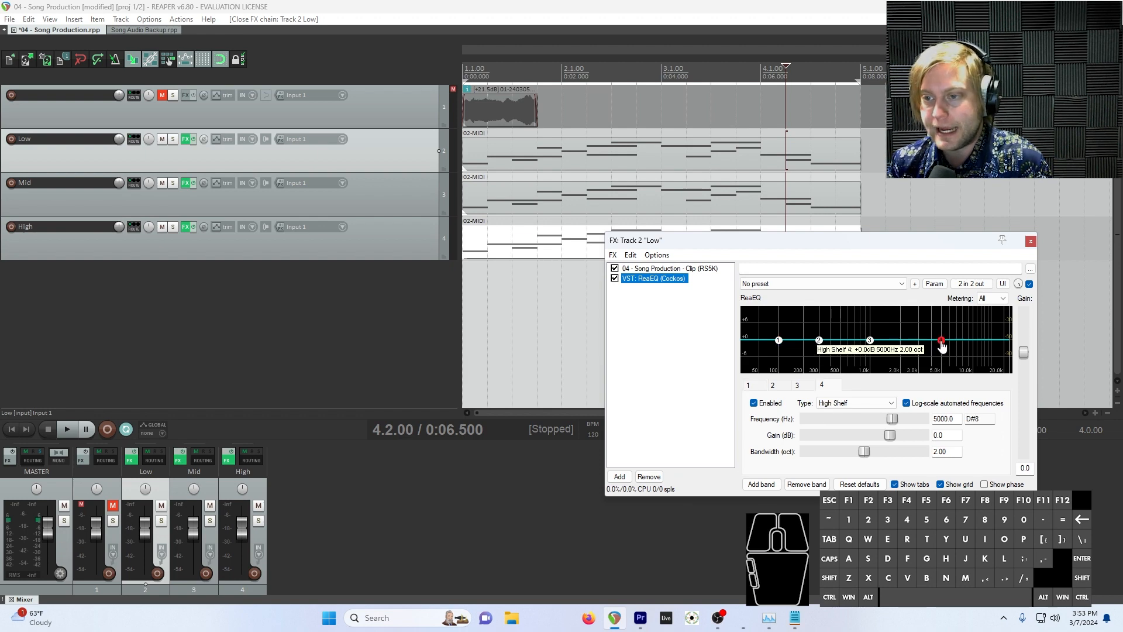
mouse_move(942, 346)
mouse_down()
mouse_move(939, 359)
mouse_move(933, 317)
mouse_move(939, 356)
mouse_up()
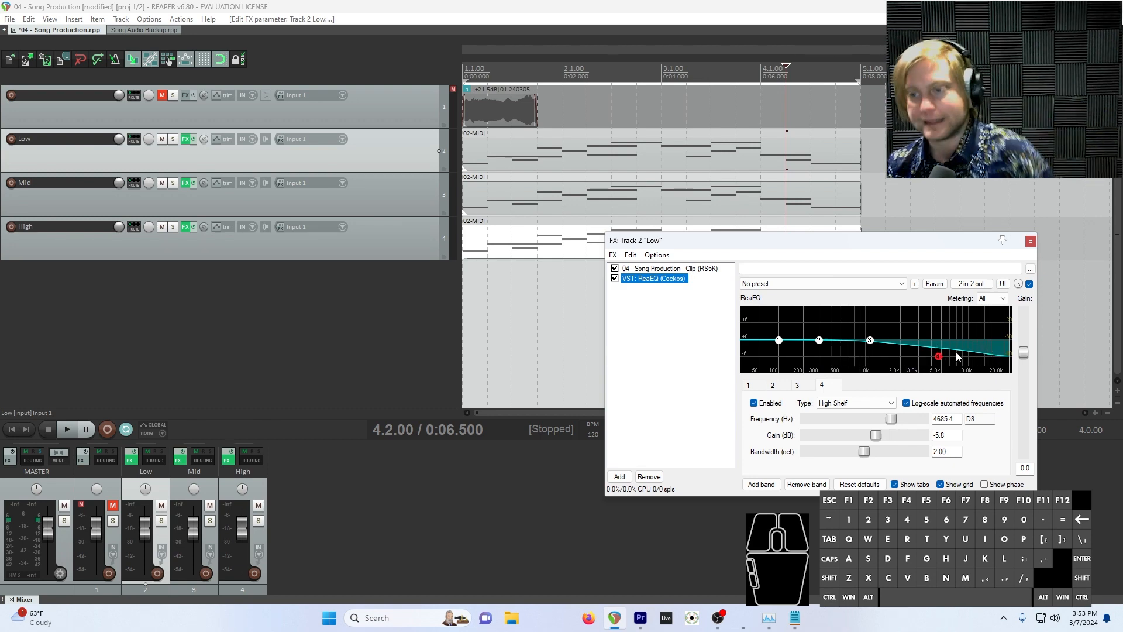
drag(938, 359, 935, 381)
Solo the Low track and play it from the start with its ReaEQ window in view, then stop.
drag(800, 247, 776, 358)
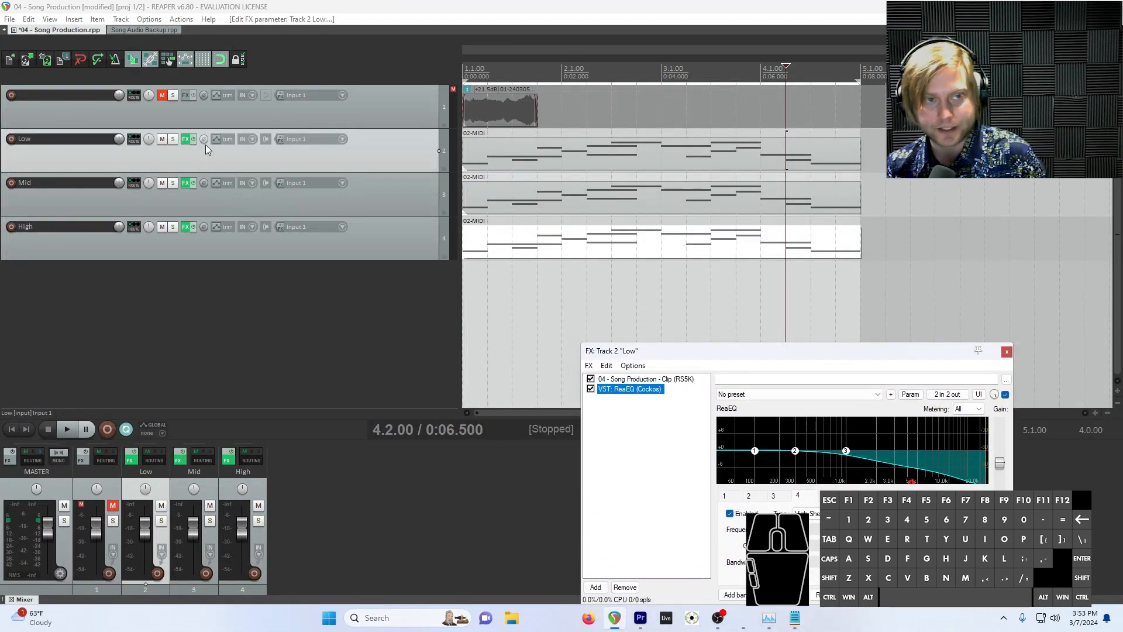
click(173, 140)
key(Home)
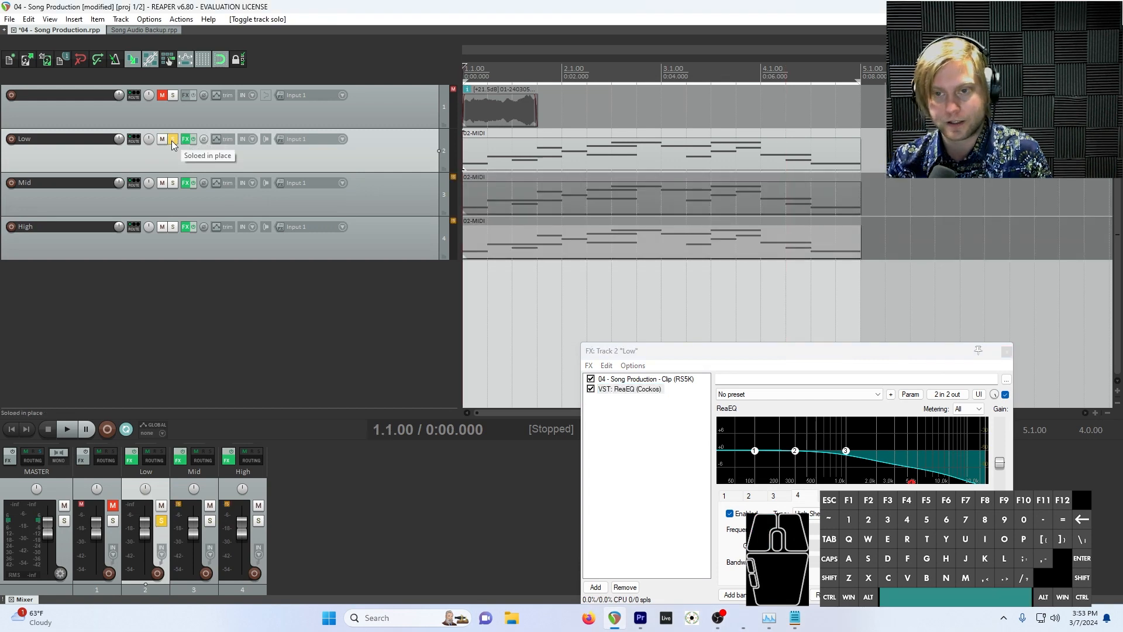
key(space)
drag(881, 351, 905, 184)
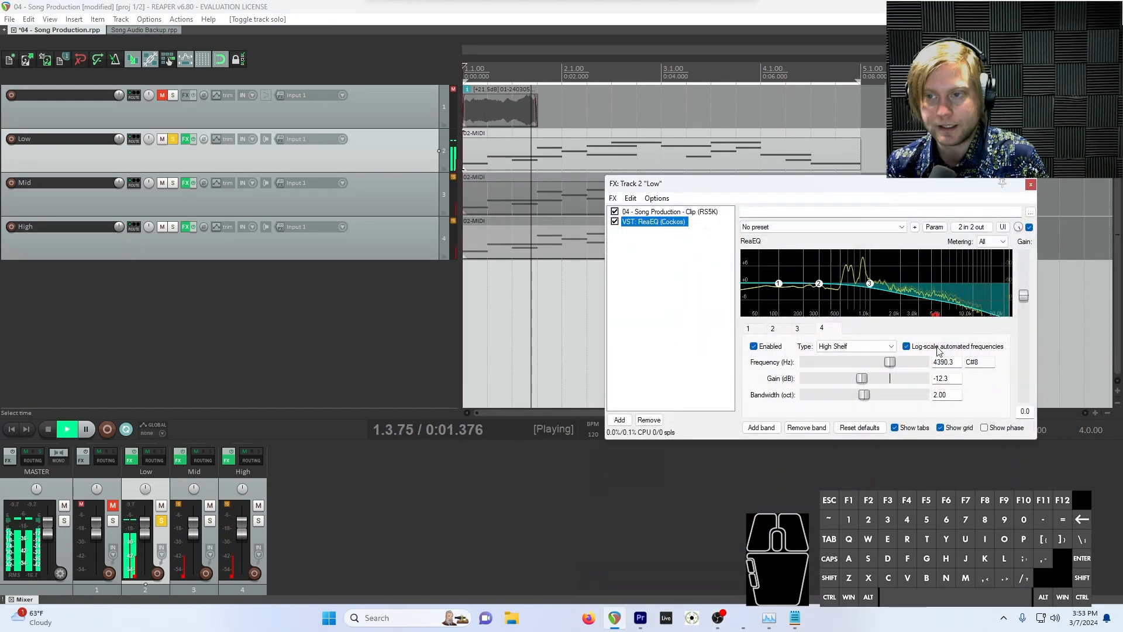
key(space)
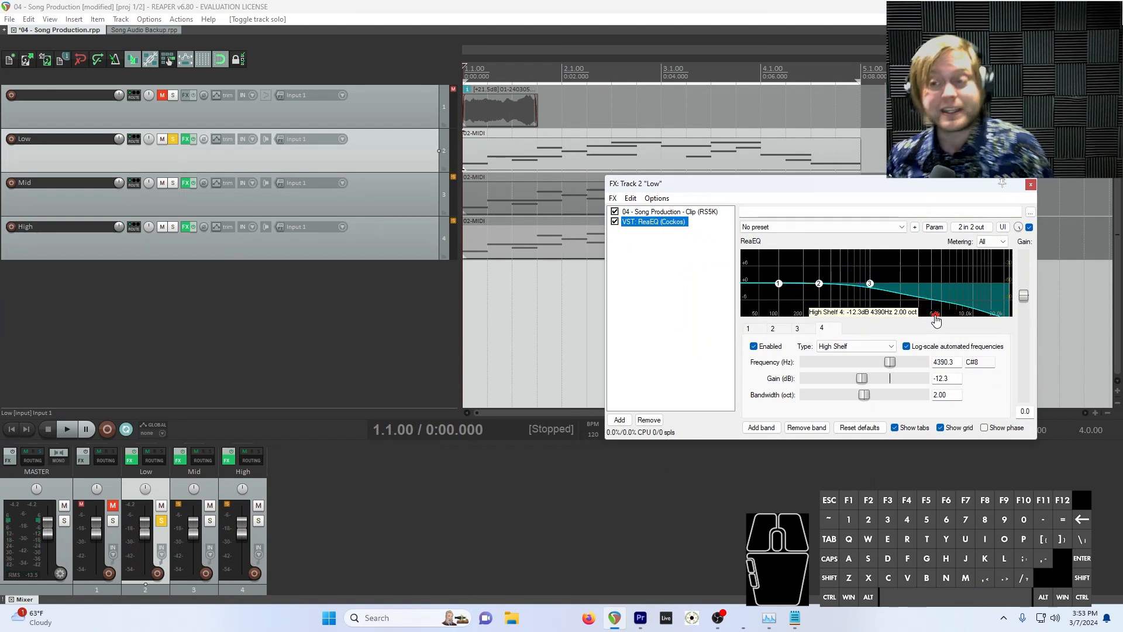
Raise band 4 of the Low track's ReaEQ to -5.6 dB and make it a Low Pass filter at about 3956 Hz.
drag(936, 314, 934, 303)
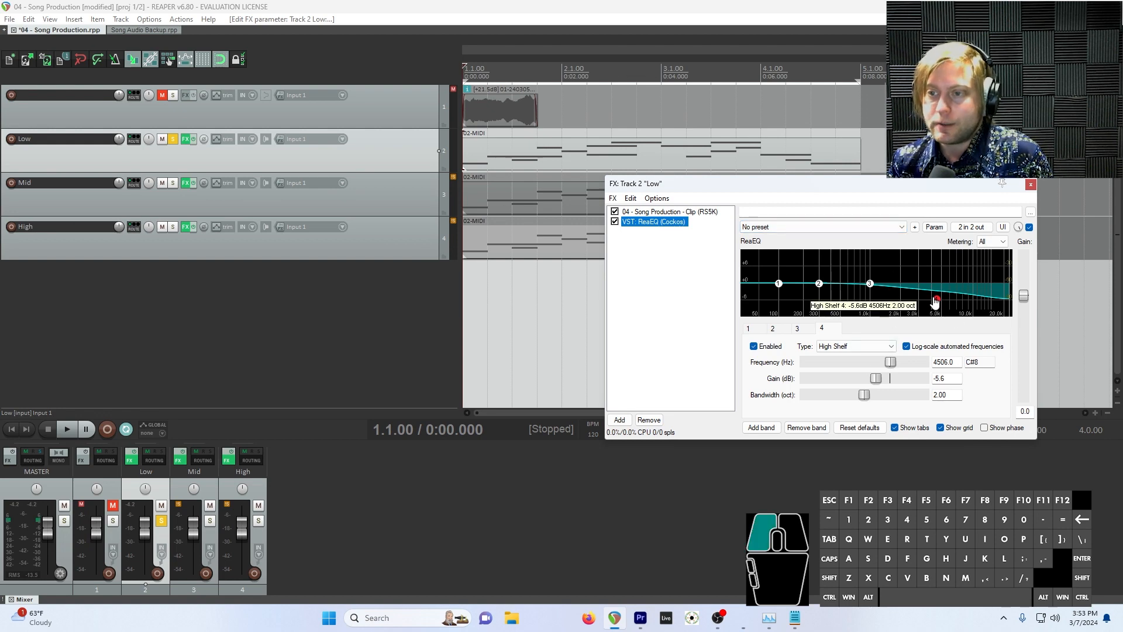
click(861, 346)
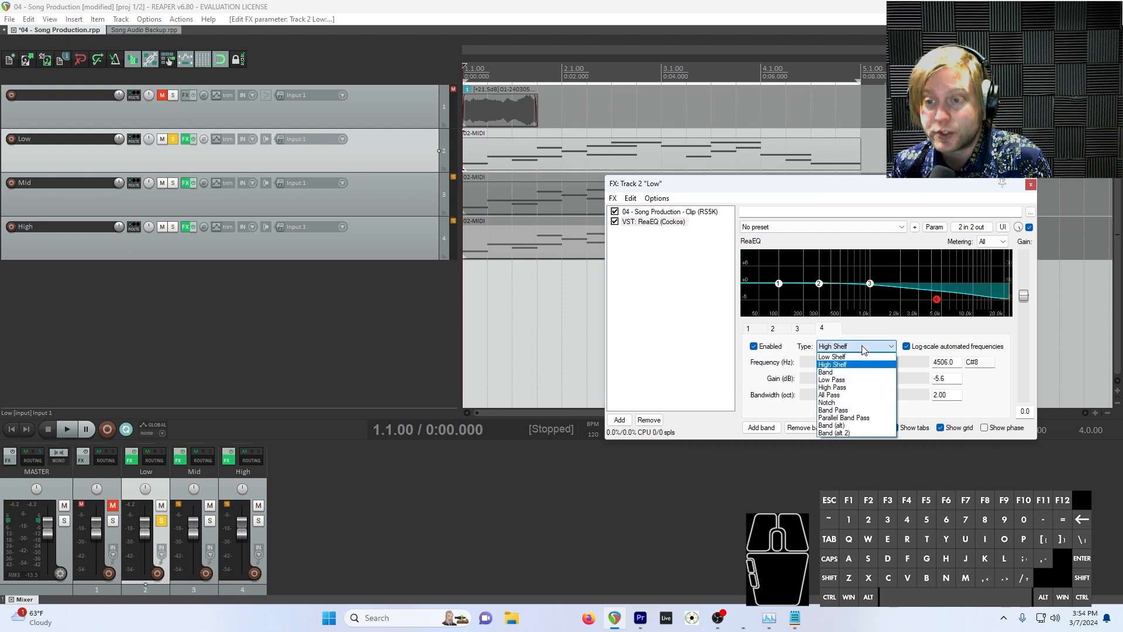
click(851, 380)
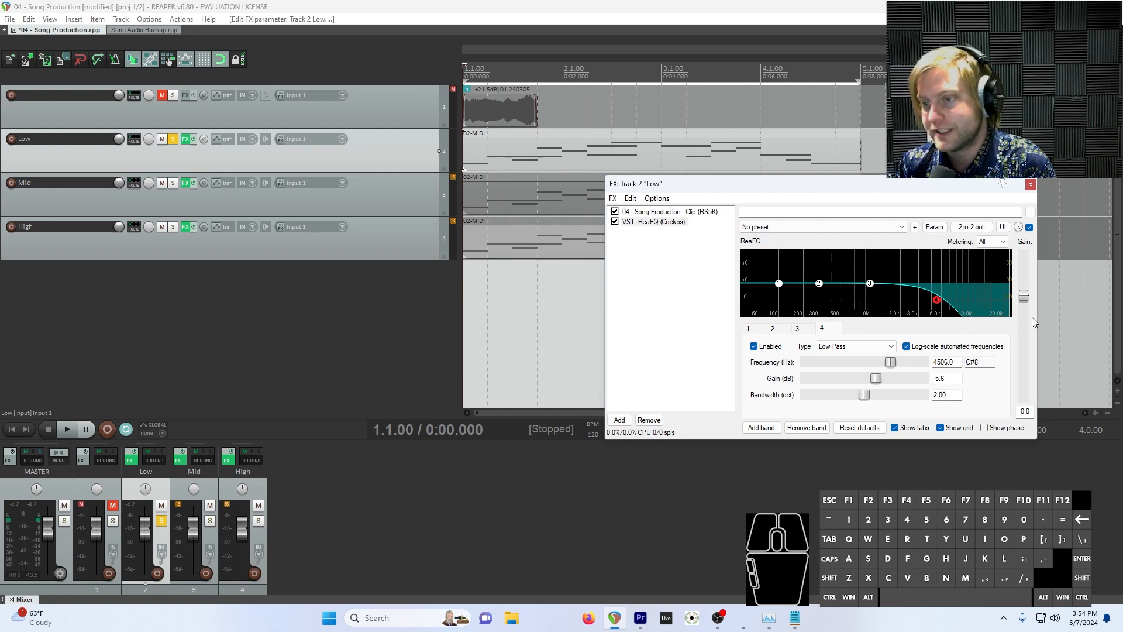
drag(942, 306, 935, 309)
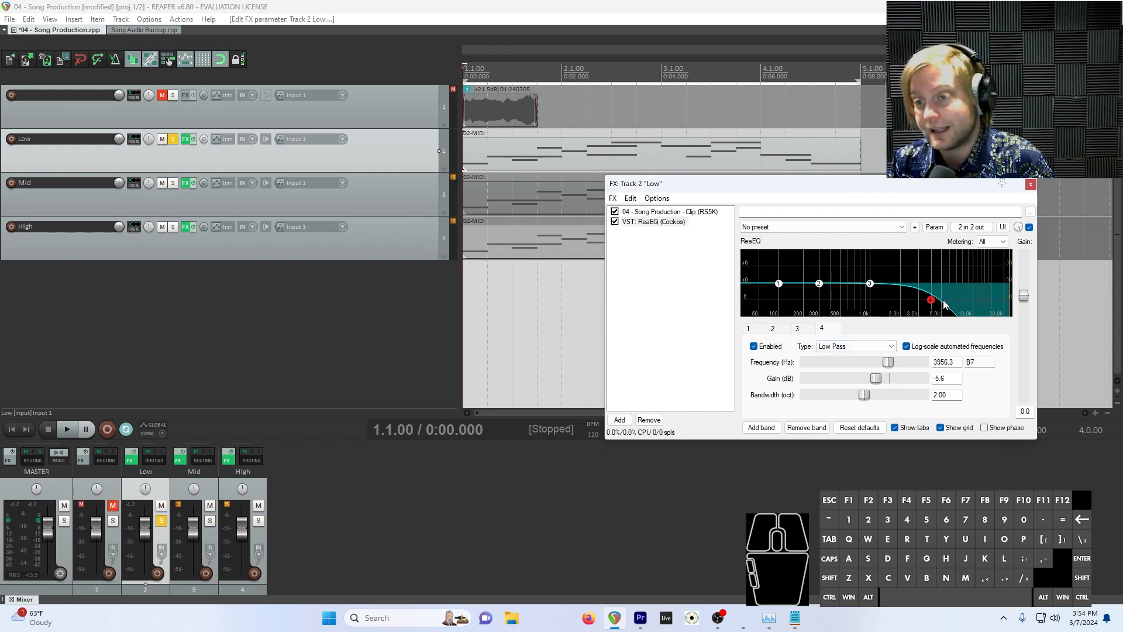
mouse_move(932, 303)
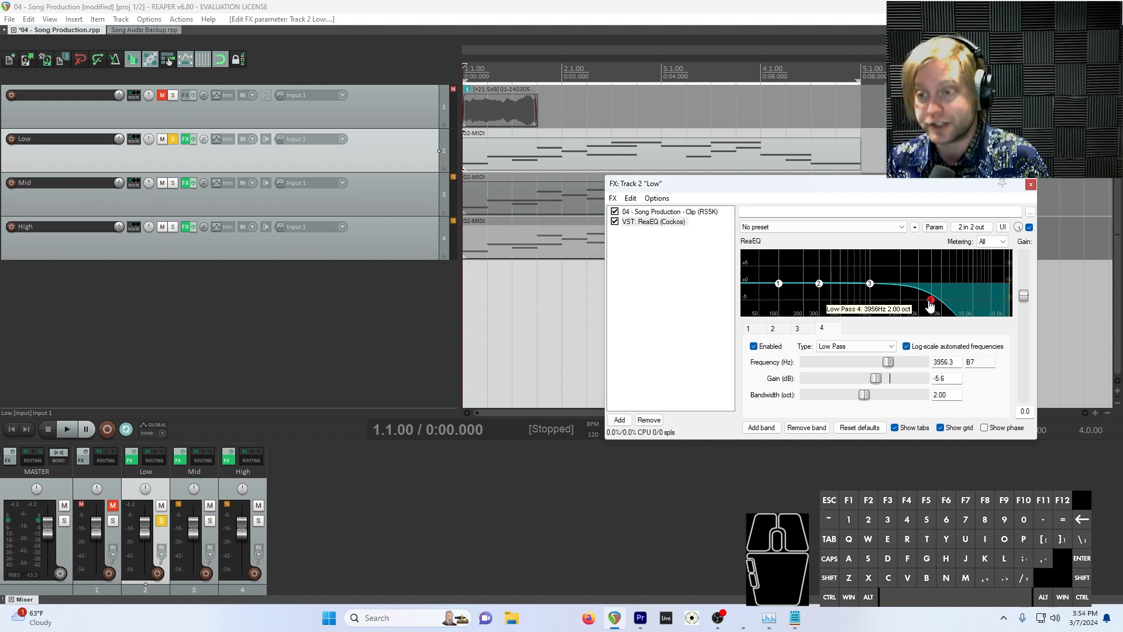
Lower the Low track's band 4 low-pass cutoff to about 394 Hz and play the melody from the start, then stop.
drag(931, 303, 831, 323)
key(space)
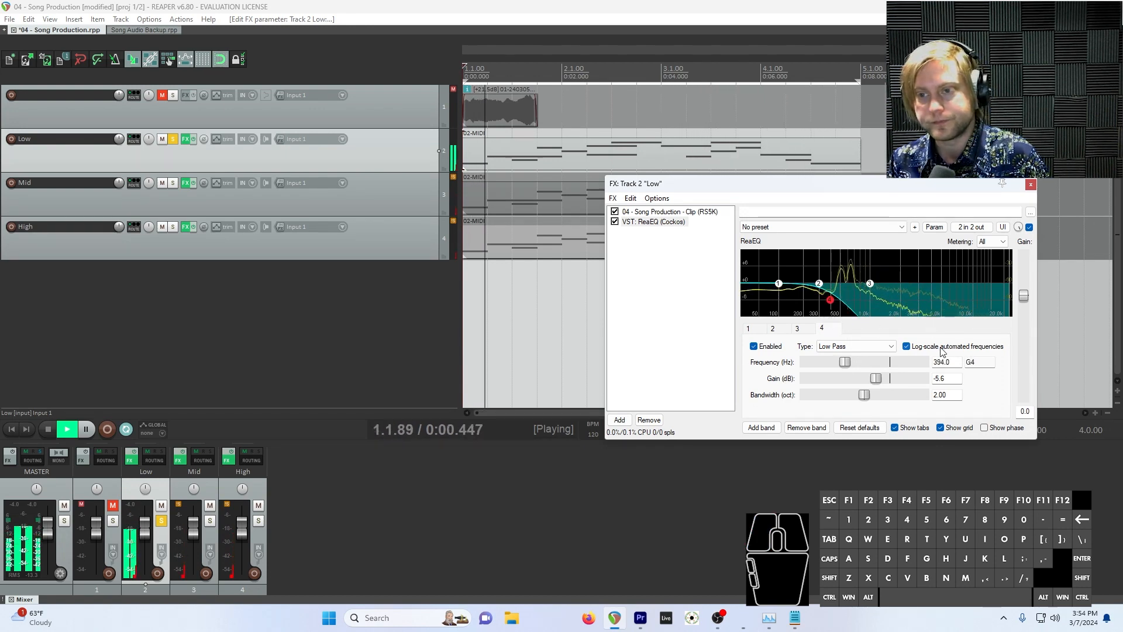
key(space)
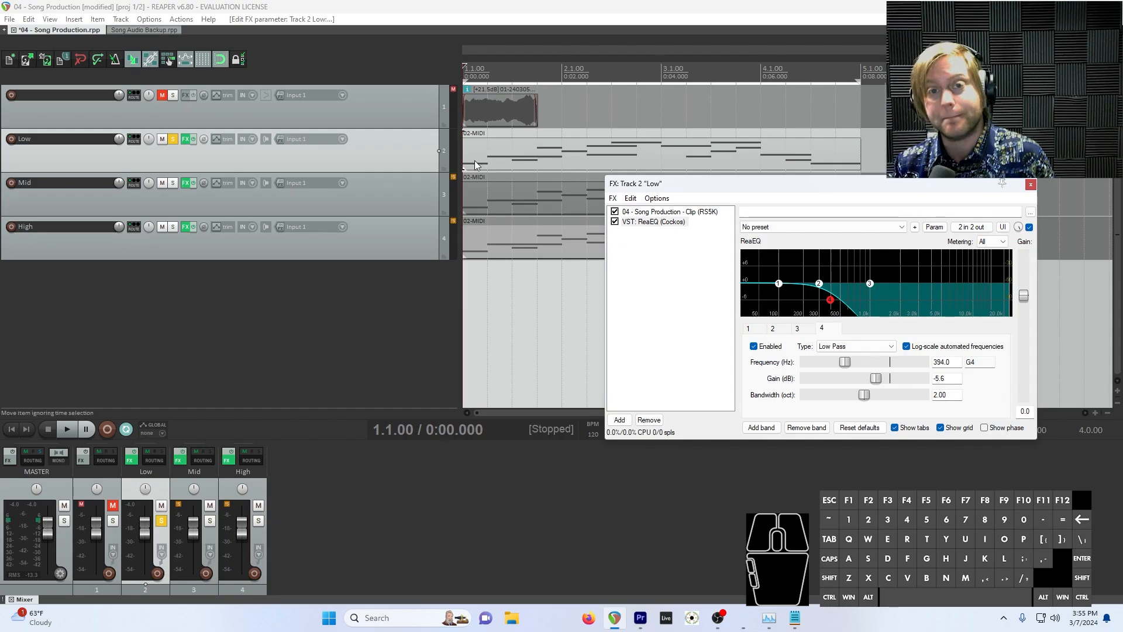
Set the Low track's MIDI item pitch adjust to -12 semitones, play the result, and close the item properties.
right_click(500, 158)
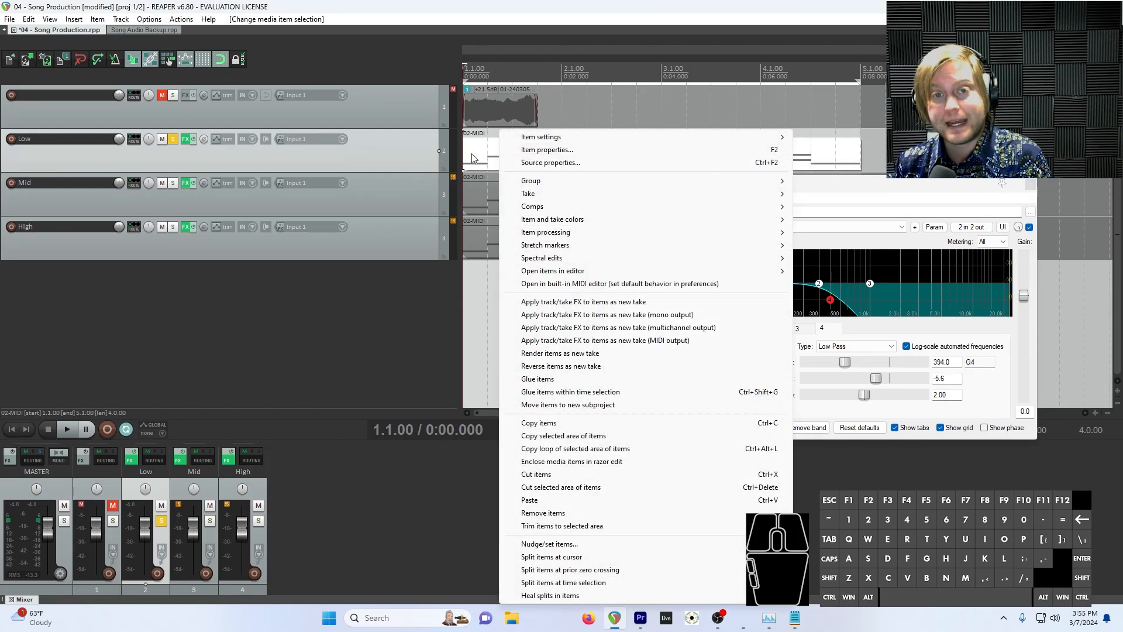
click(569, 152)
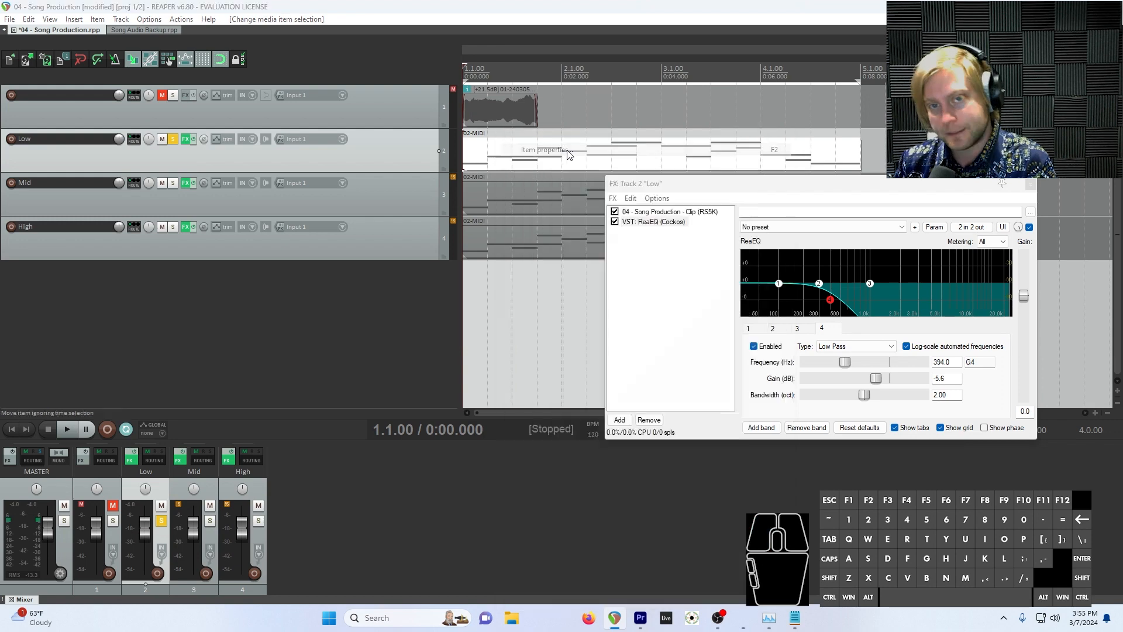
drag(522, 0, 453, 211)
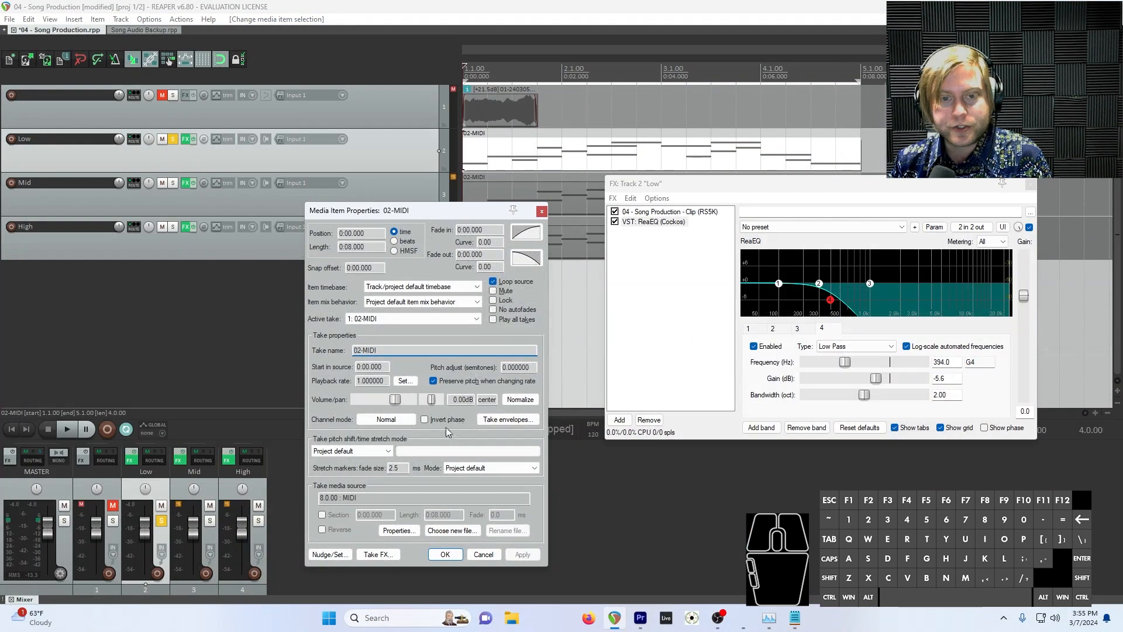
click(504, 367)
drag(507, 368, 505, 367)
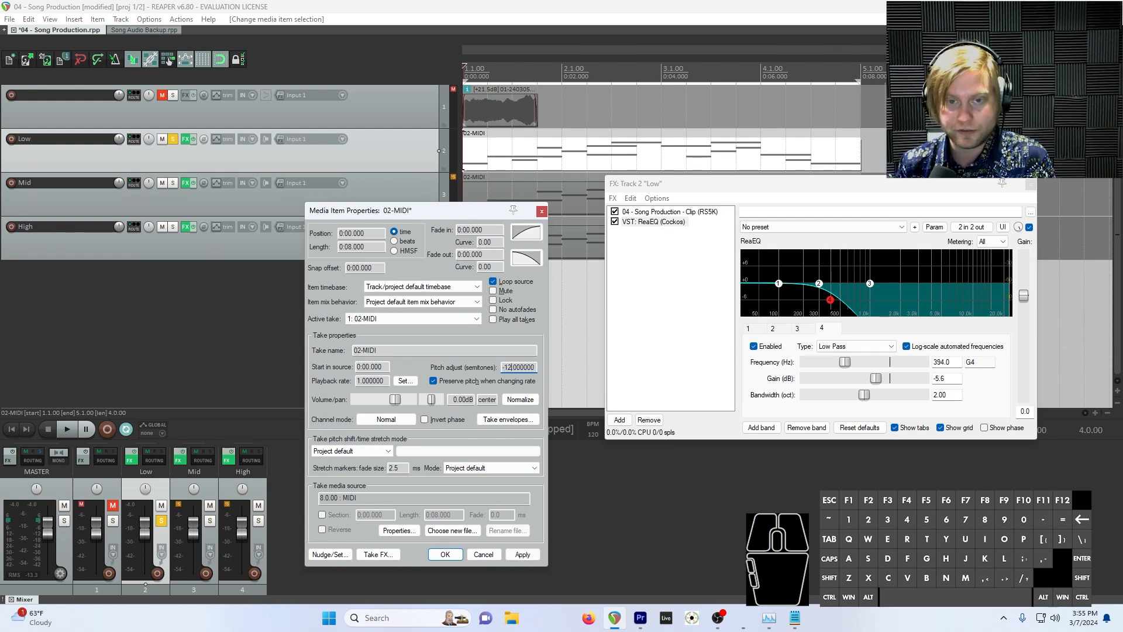
click(522, 554)
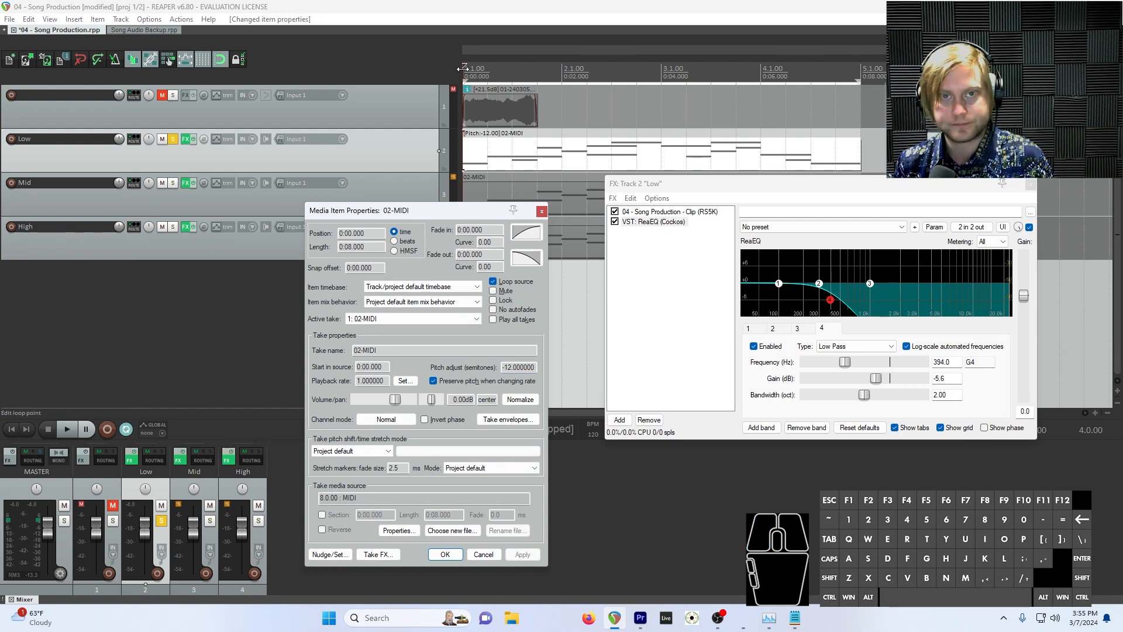
key(space)
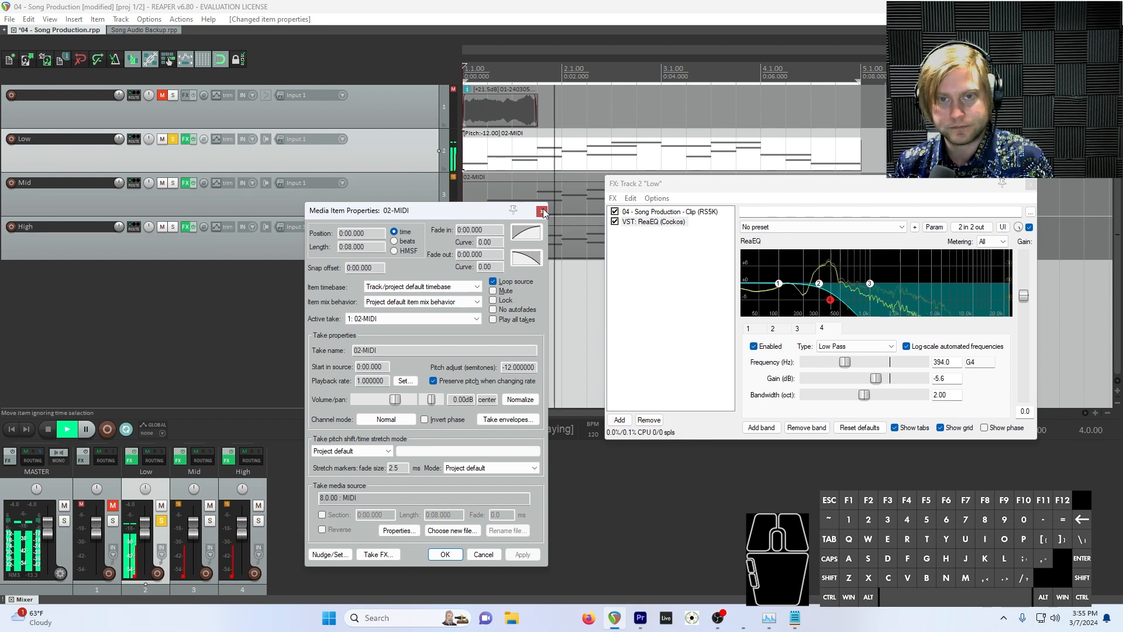
drag(472, 211, 365, 119)
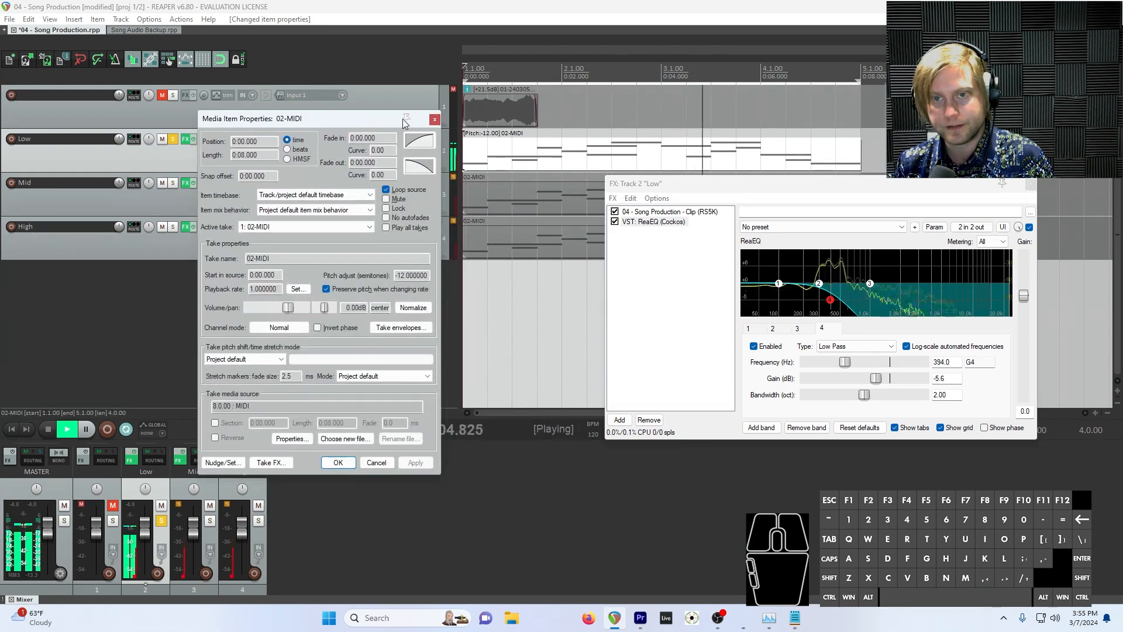
click(436, 120)
On the Low track's ReaEQ, set the low-pass to about 634 Hz, slightly boost band 2 and raise the low shelf 2.9 dB at 93.6 Hz.
drag(830, 300, 850, 300)
mouse_move(778, 286)
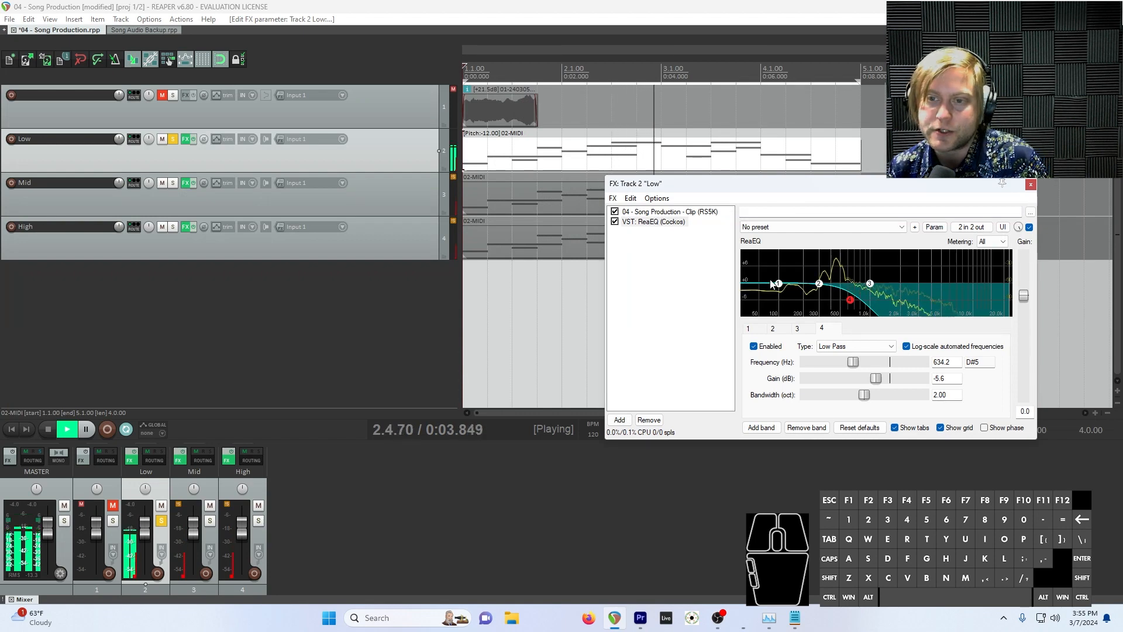
drag(776, 291, 815, 278)
drag(785, 270, 781, 280)
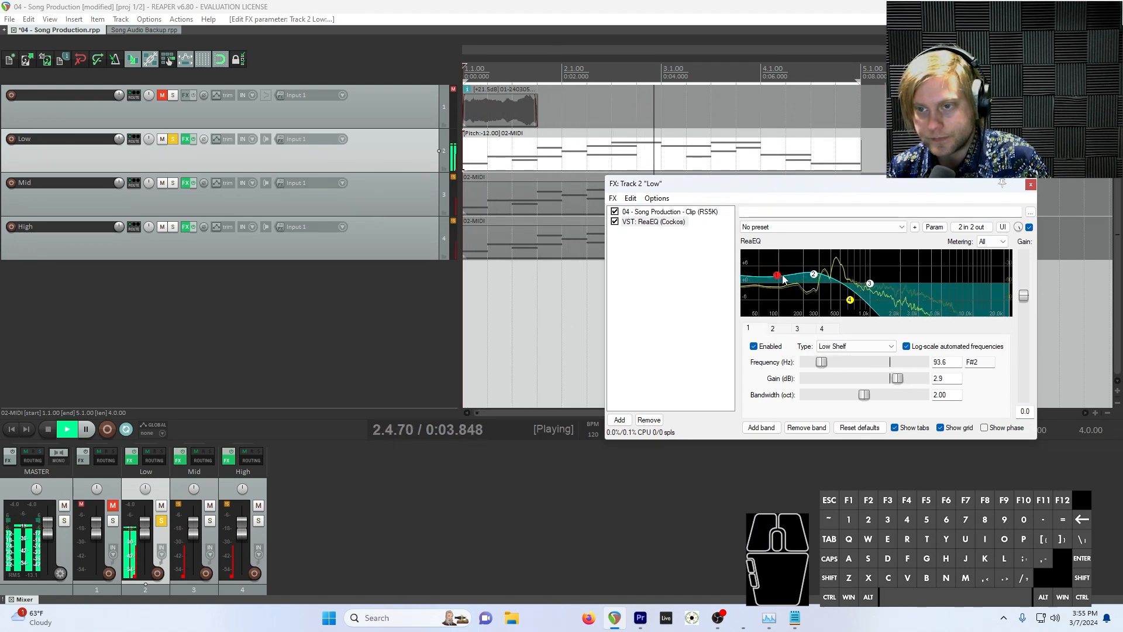
key(space)
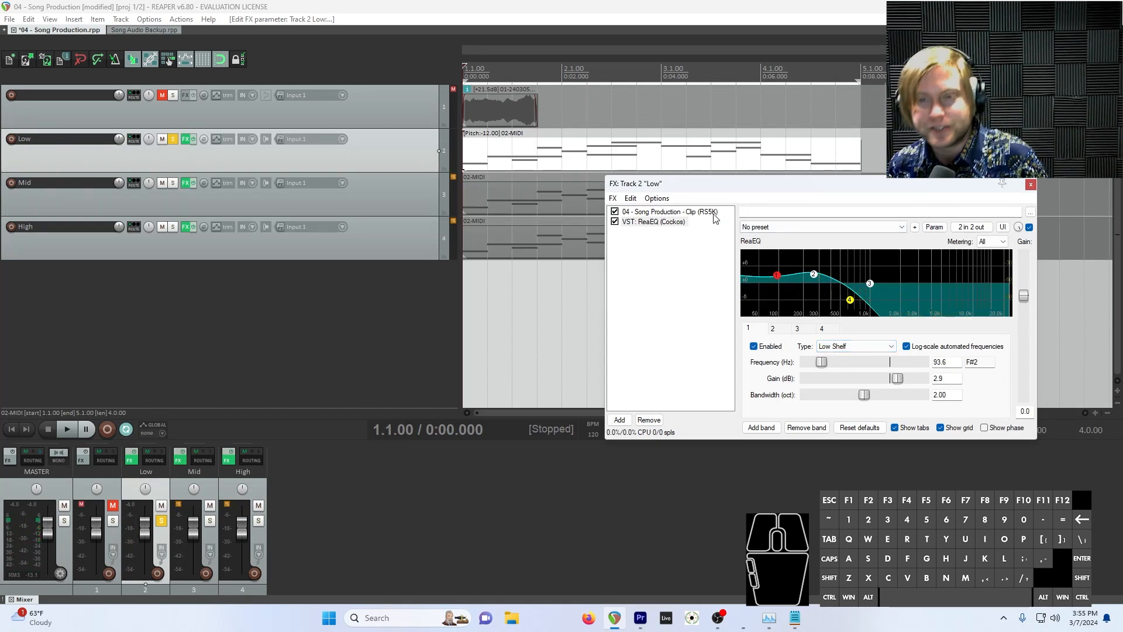
Open the Low track's ReaSamplOmatic5000 and bring the start of the sample waveform into close view.
click(667, 211)
mouse_move(938, 291)
mouse_down()
mouse_move(766, 292)
mouse_move(882, 295)
mouse_up()
drag(757, 272, 812, 271)
mouse_move(883, 288)
mouse_down()
mouse_move(755, 277)
mouse_move(770, 270)
mouse_move(819, 287)
mouse_move(791, 287)
mouse_up()
click(754, 275)
click(823, 286)
scroll(823, 286, up, 1)
drag(849, 181, 802, 241)
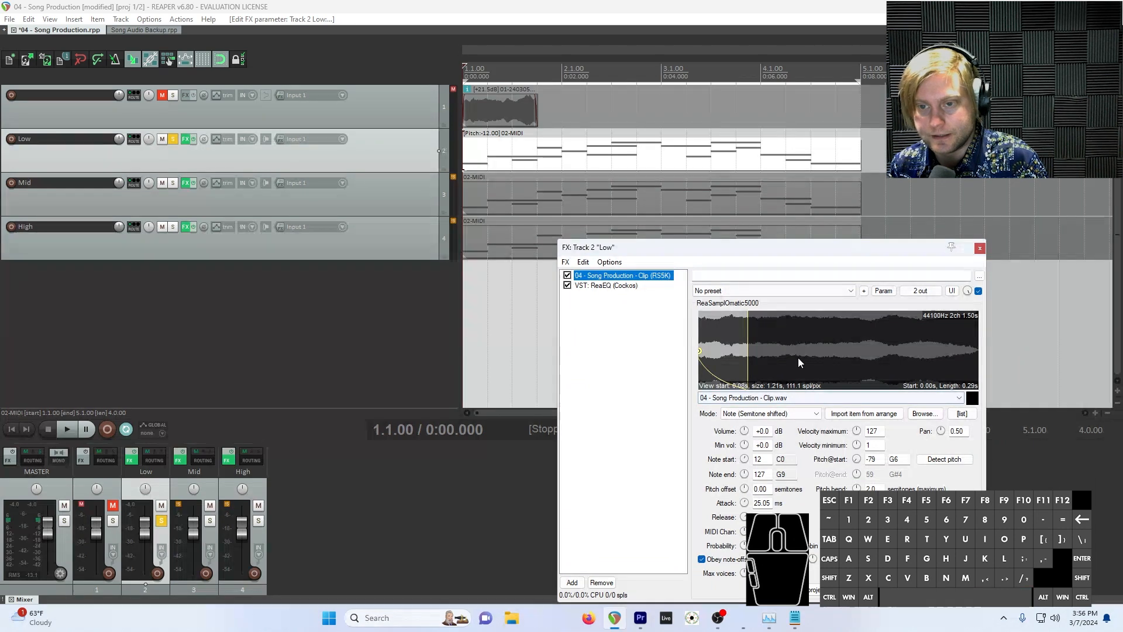
drag(795, 357, 880, 361)
Lengthen the decay of the Low track's sampler envelope slightly during playback, then close the FX window and stop.
key(space)
click(719, 346)
drag(719, 349, 727, 351)
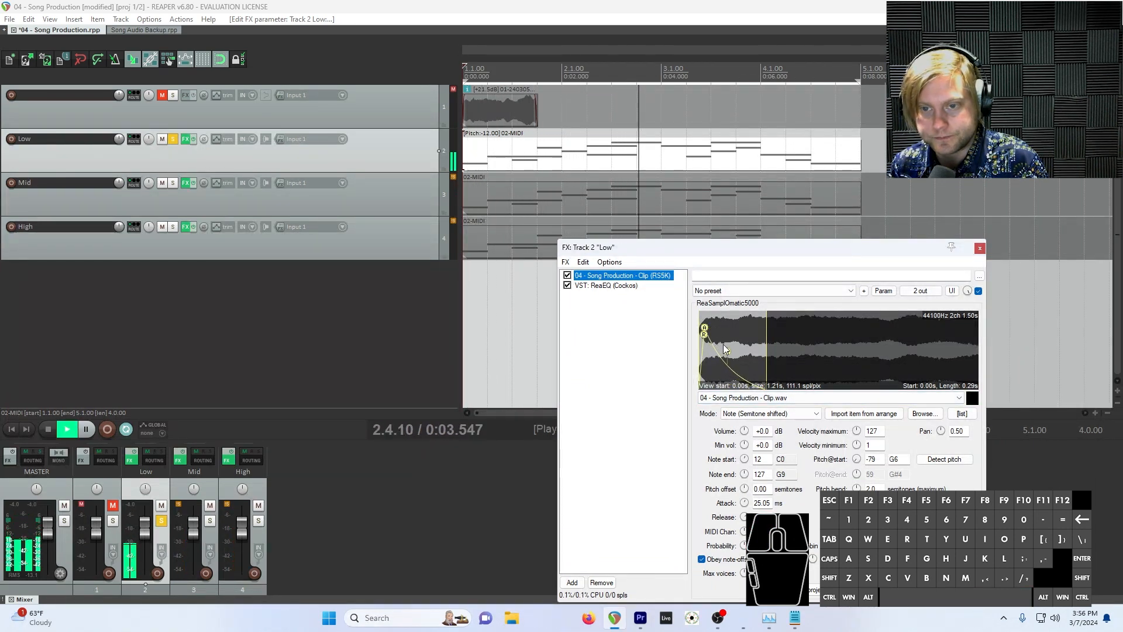
click(705, 328)
drag(705, 334, 737, 356)
click(700, 334)
click(724, 352)
scroll(724, 357, down, 1)
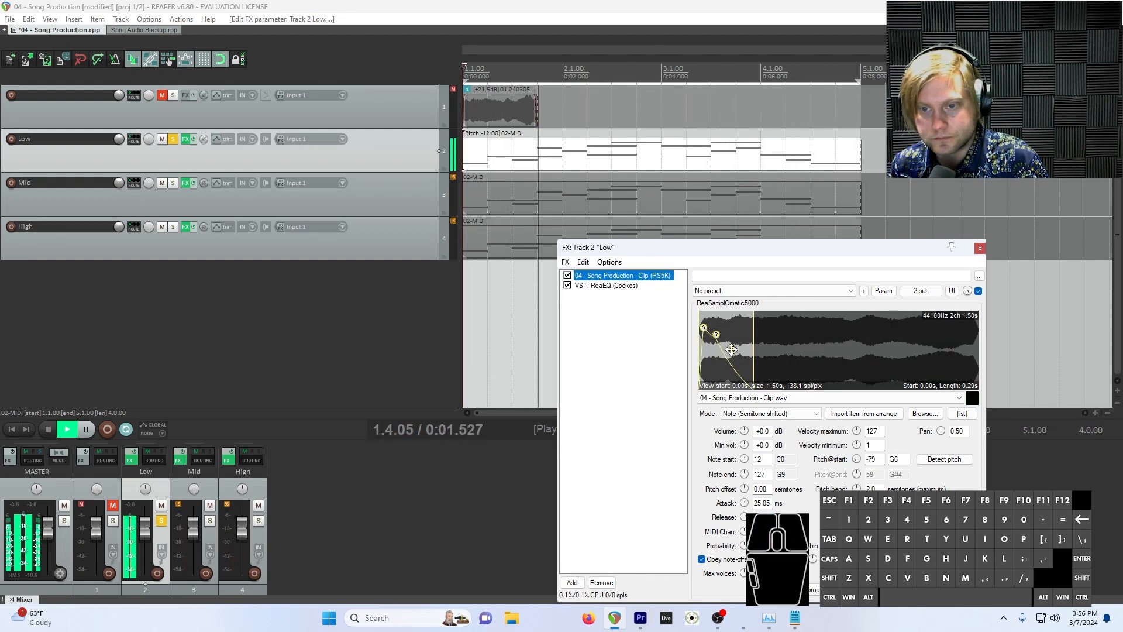
click(980, 248)
key(space)
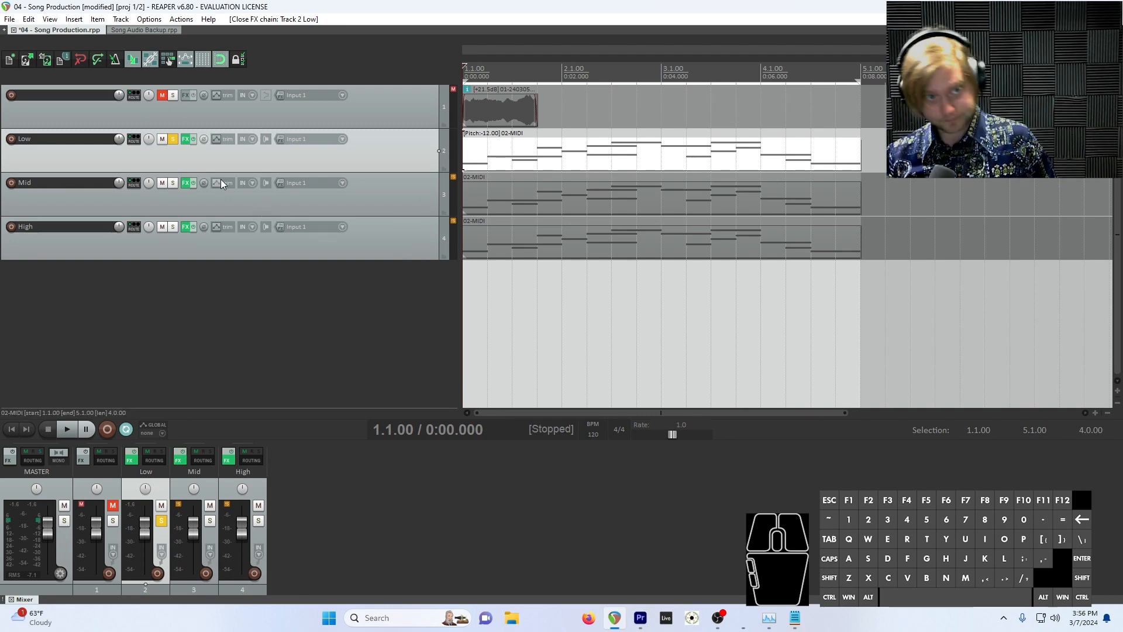
Switch the solo from the Low track to the Mid track and open Mid's ReaEQ.
click(174, 142)
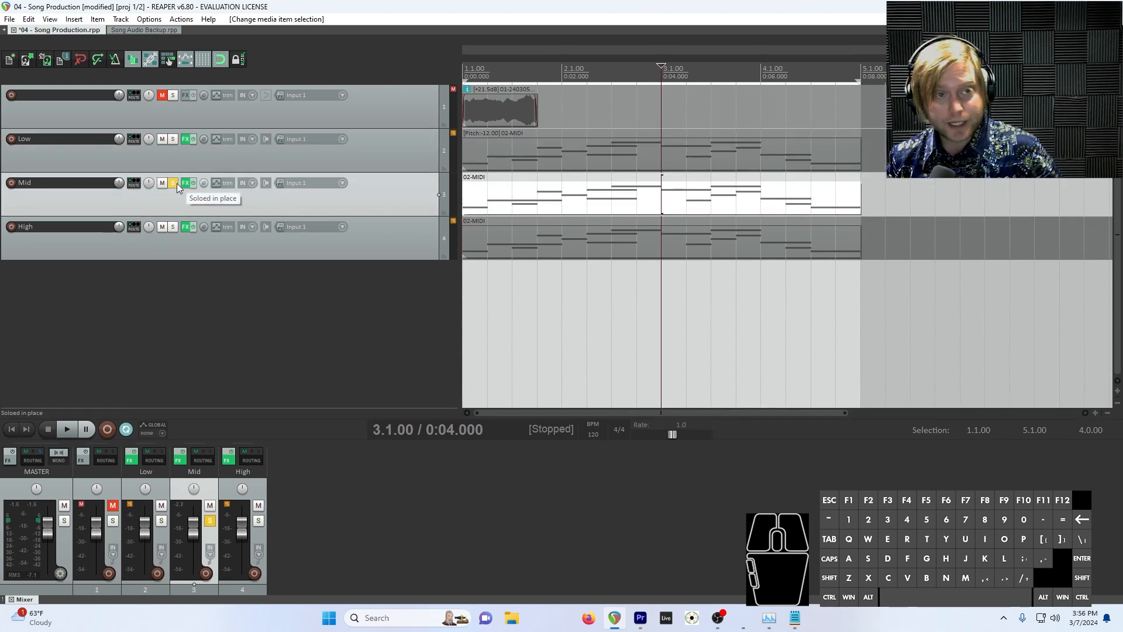
click(186, 183)
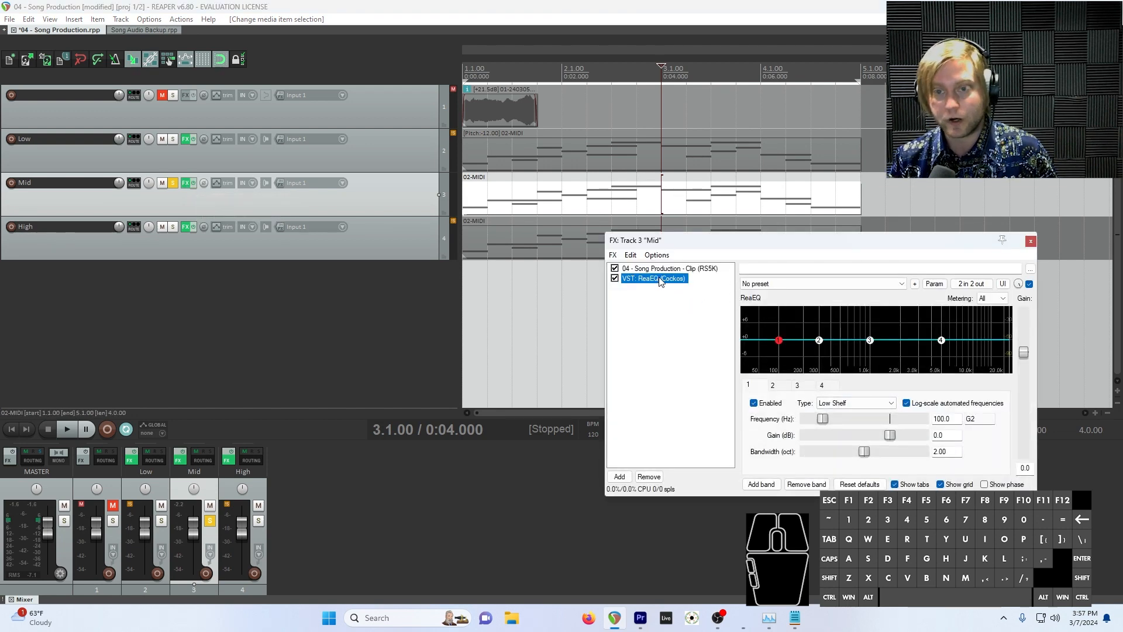
drag(745, 246, 517, 296)
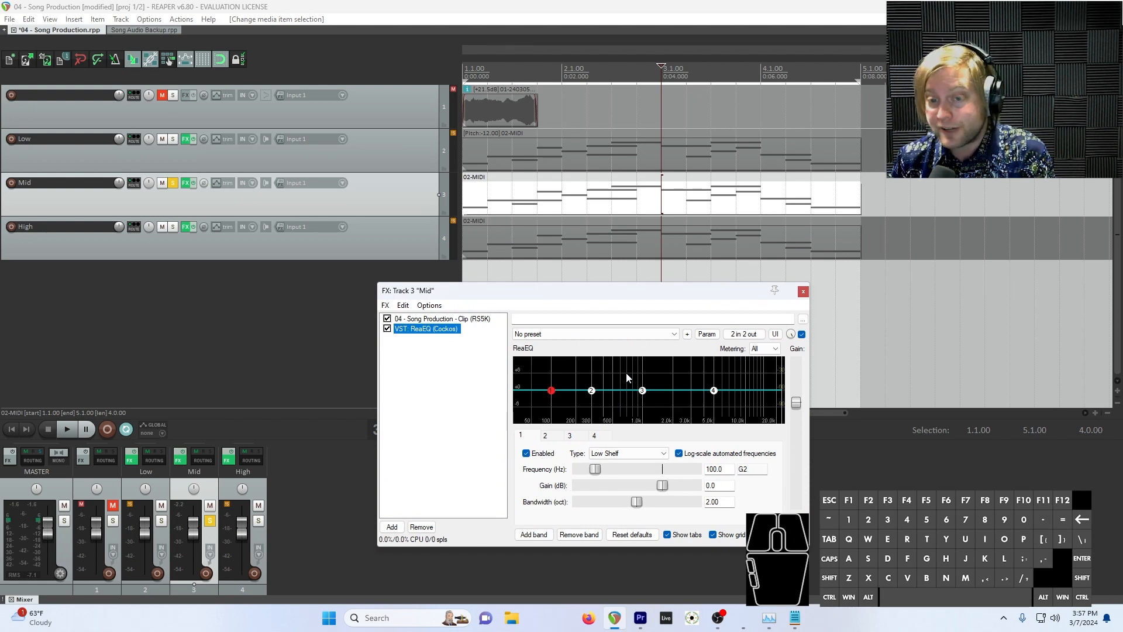
Make band 4 of the Mid track's ReaEQ a Low Pass filter at about 7874 Hz.
click(714, 393)
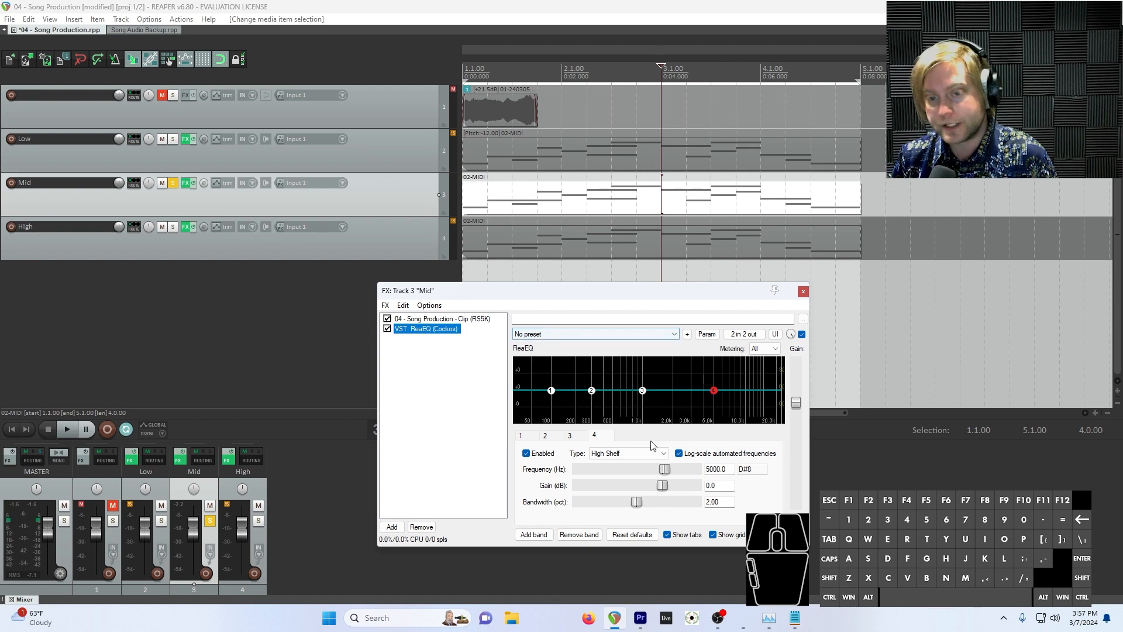
click(661, 456)
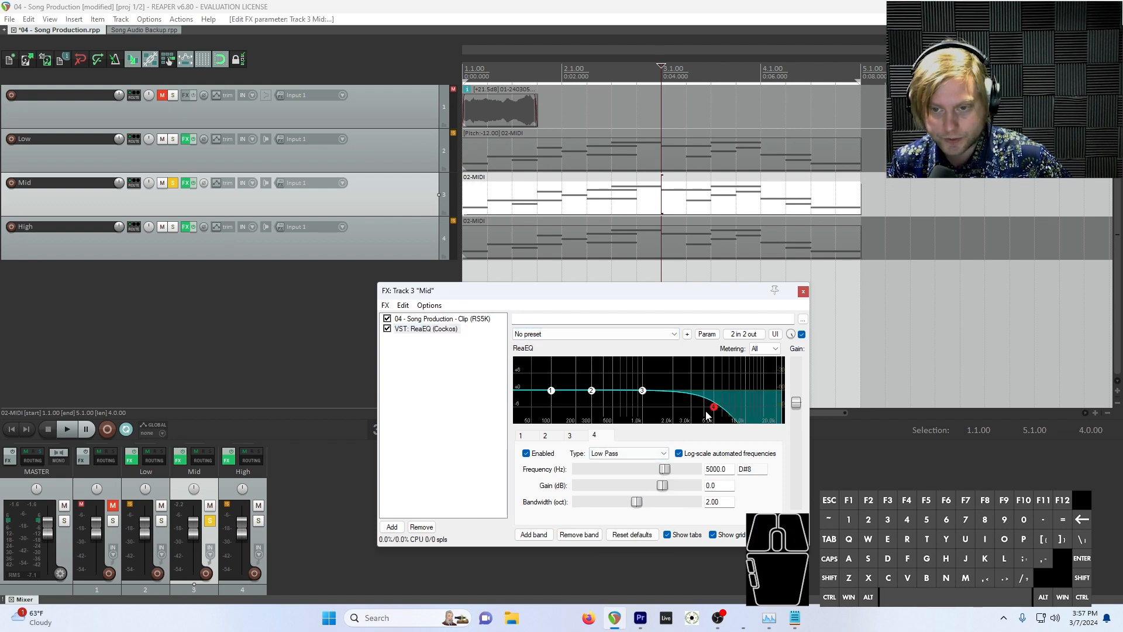
click(714, 408)
drag(714, 408, 735, 411)
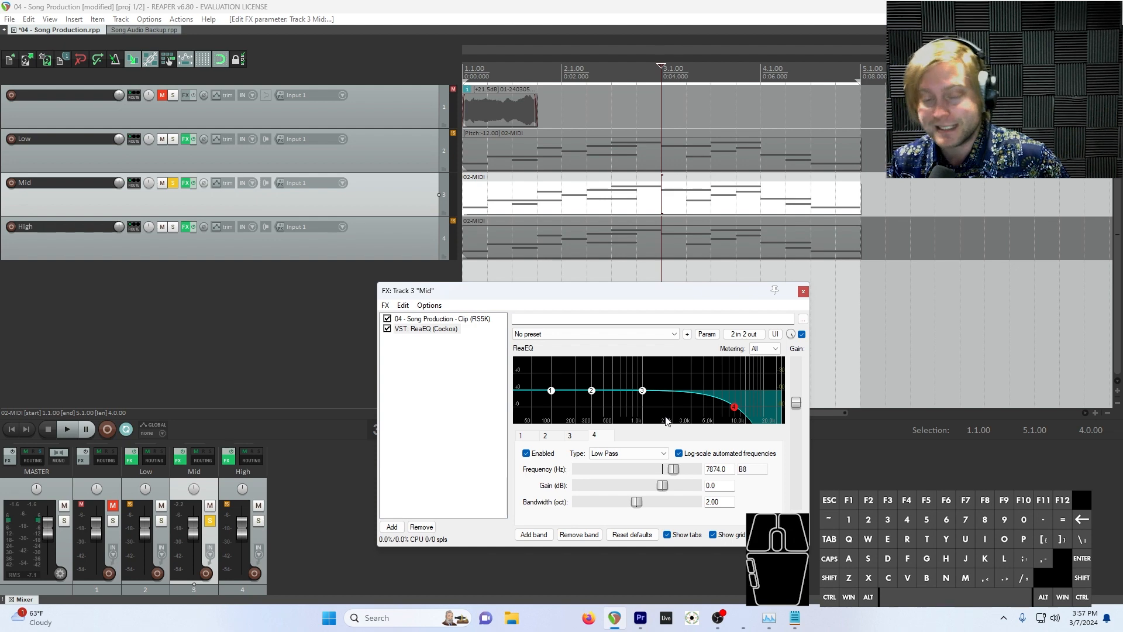
Make band 1 of the Mid track's ReaEQ a High Pass filter at 100 Hz.
click(551, 391)
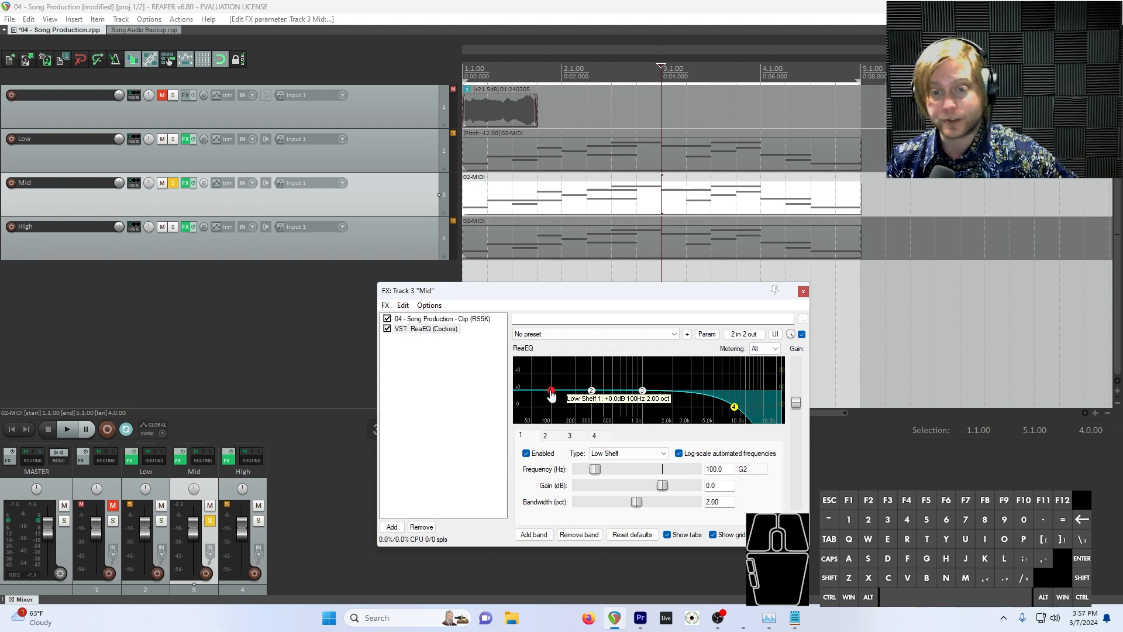
click(628, 454)
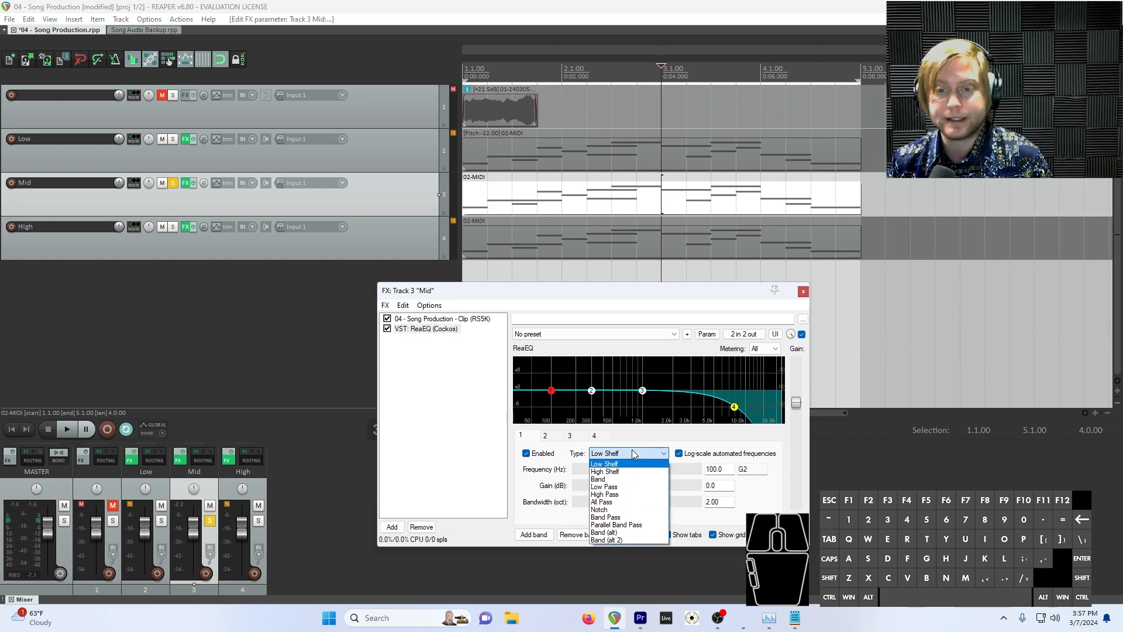
click(631, 497)
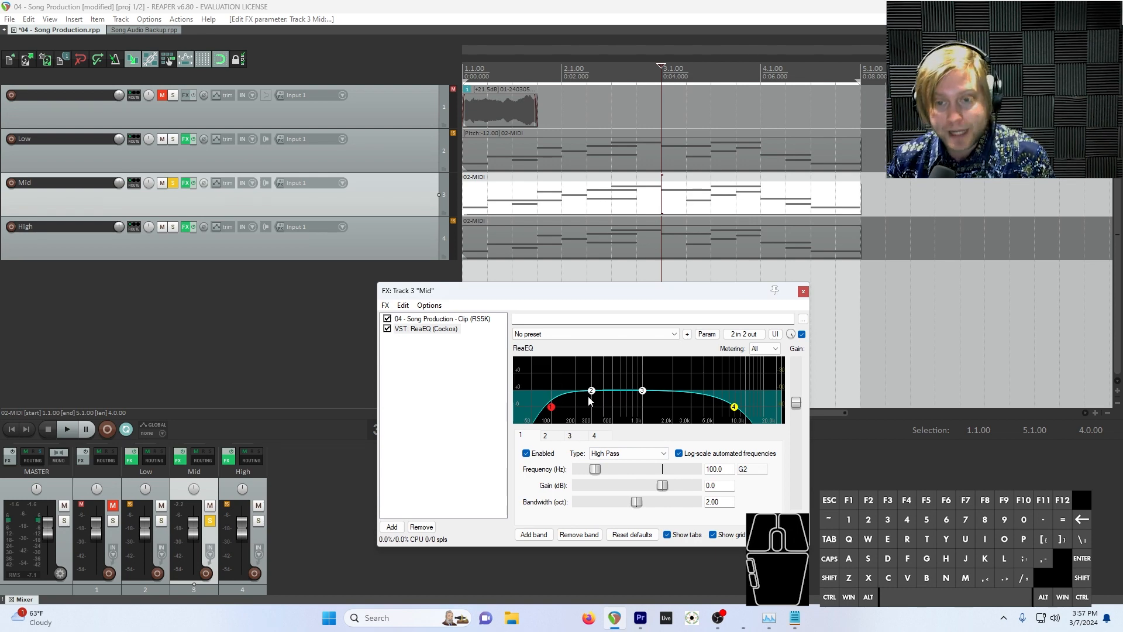
Boost band 3 of the Mid track's ReaEQ by 4.0 dB at about 1013.5 Hz and play the result, then stop.
click(643, 390)
drag(644, 396, 646, 383)
key(space)
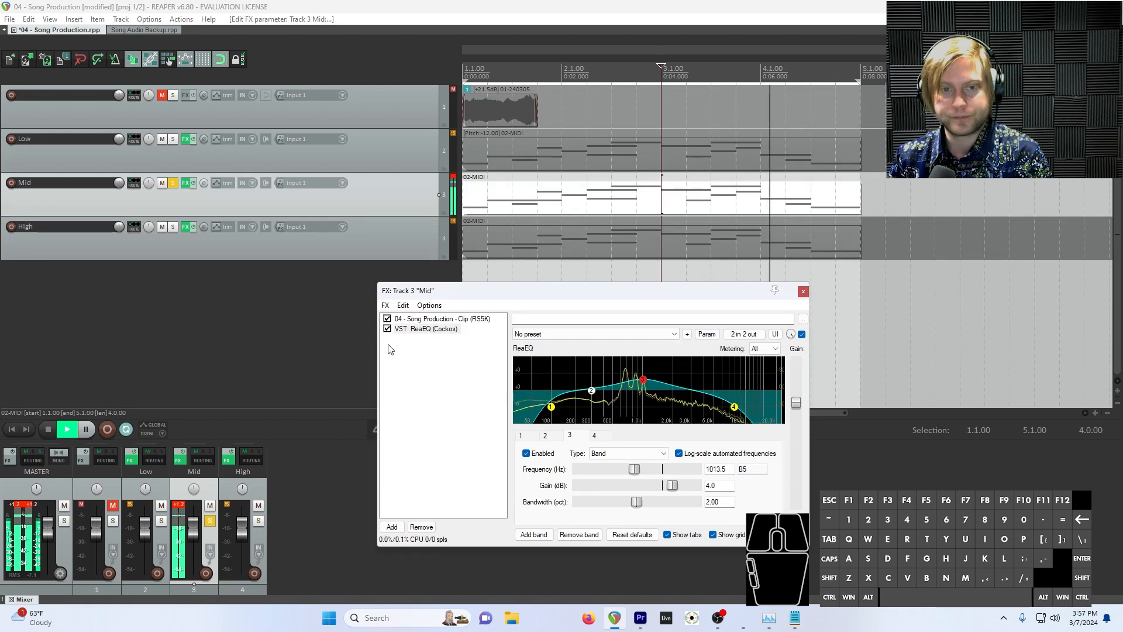
key(space)
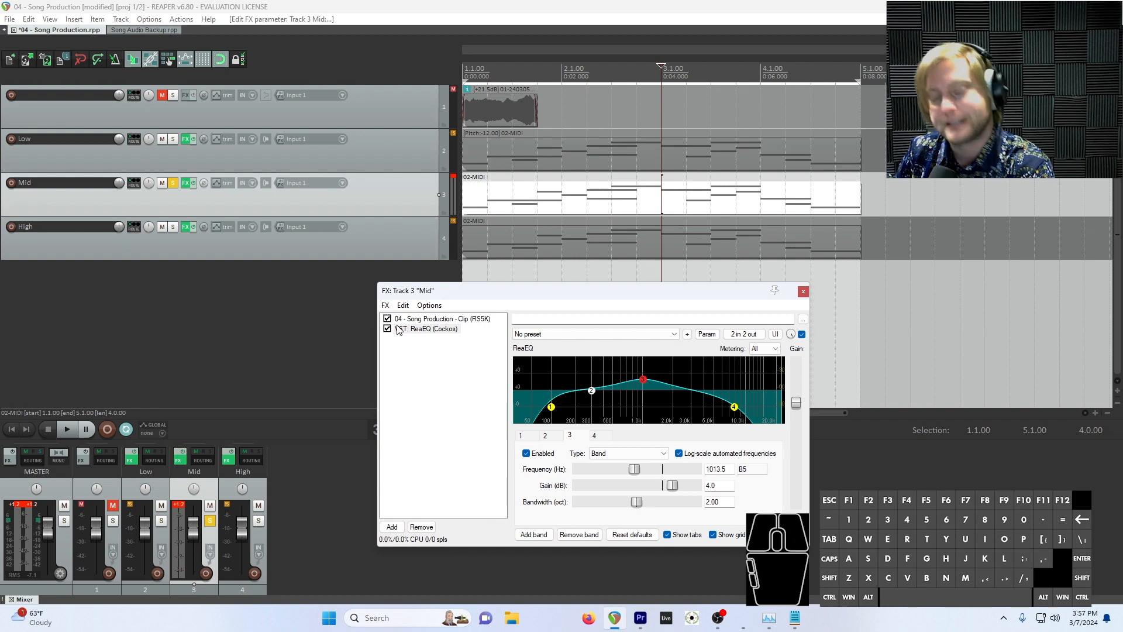
Compare the Mid track with its ReaEQ bypassed and enabled during playback, then leave the EQ enabled and stop.
key(space)
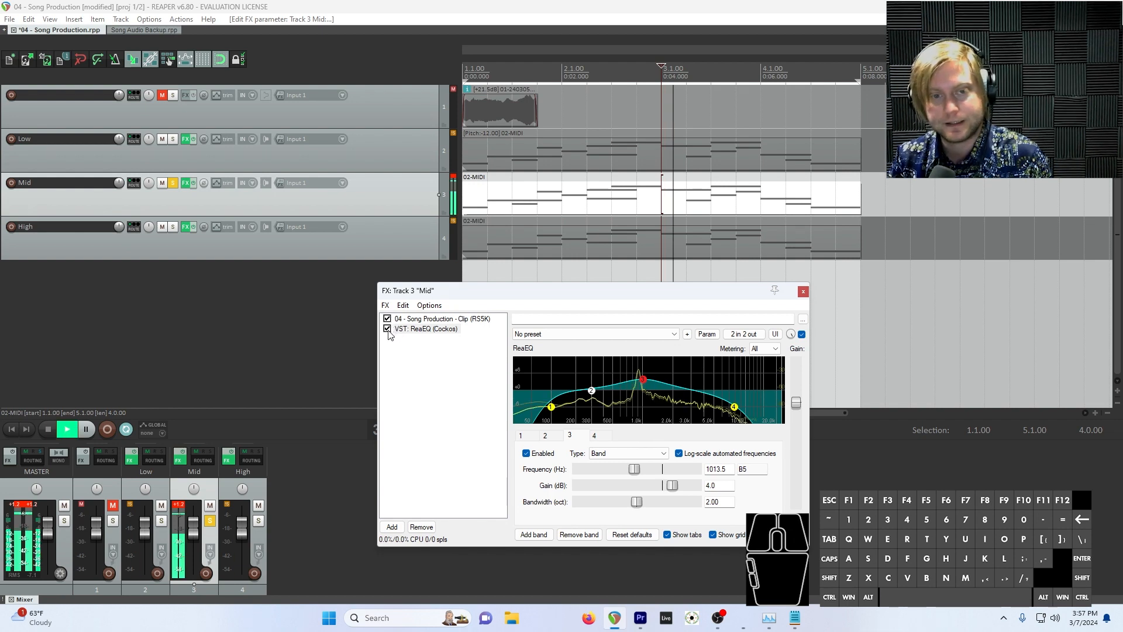
click(387, 328)
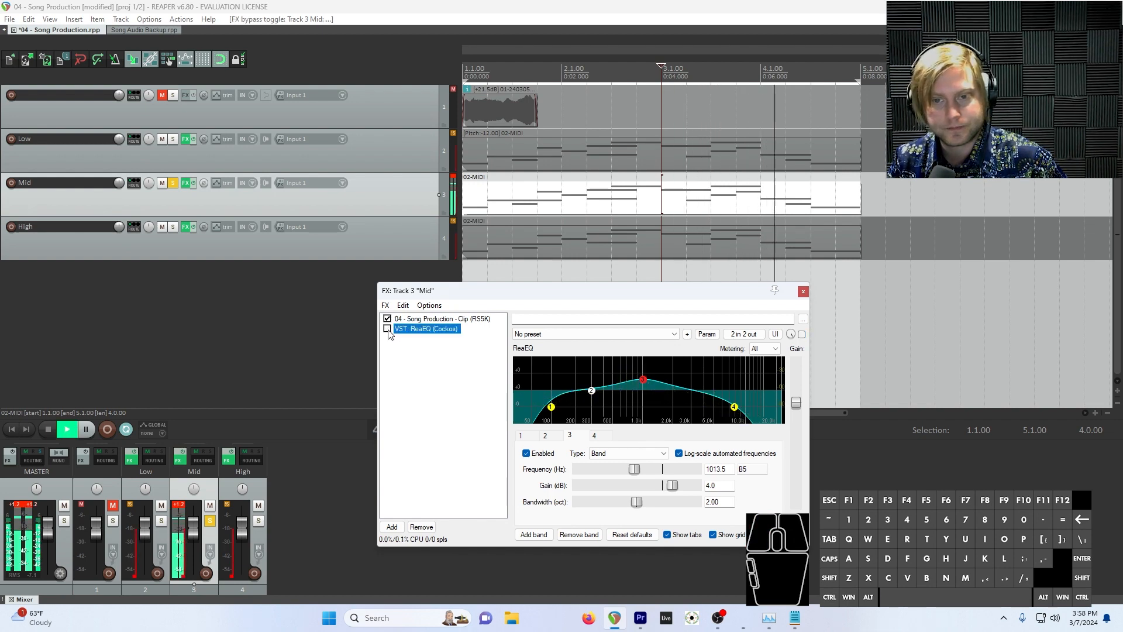
click(387, 329)
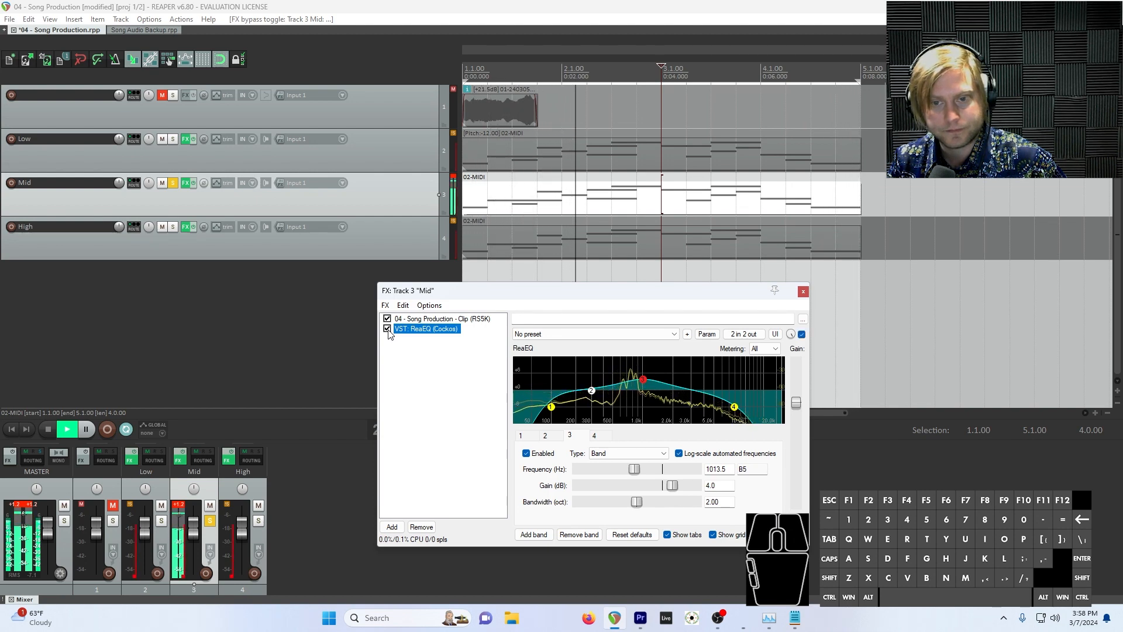
click(387, 328)
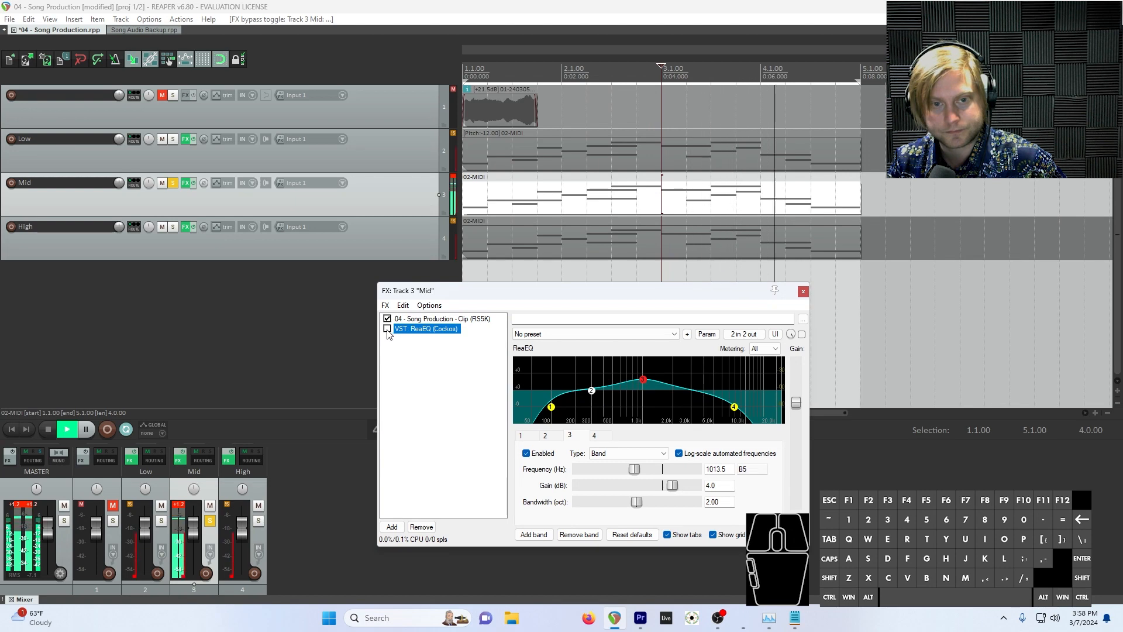
key(space)
key(space)
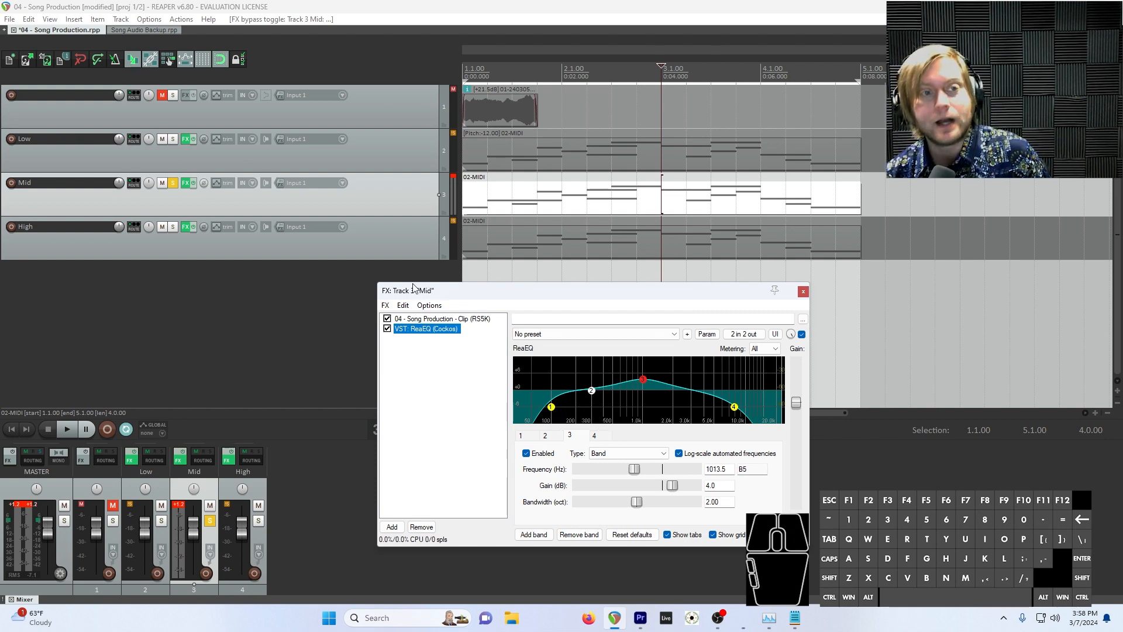
Solo the Low track alongside Mid, play both together, then stop and move Mid's FX window clear of the tracks.
click(175, 141)
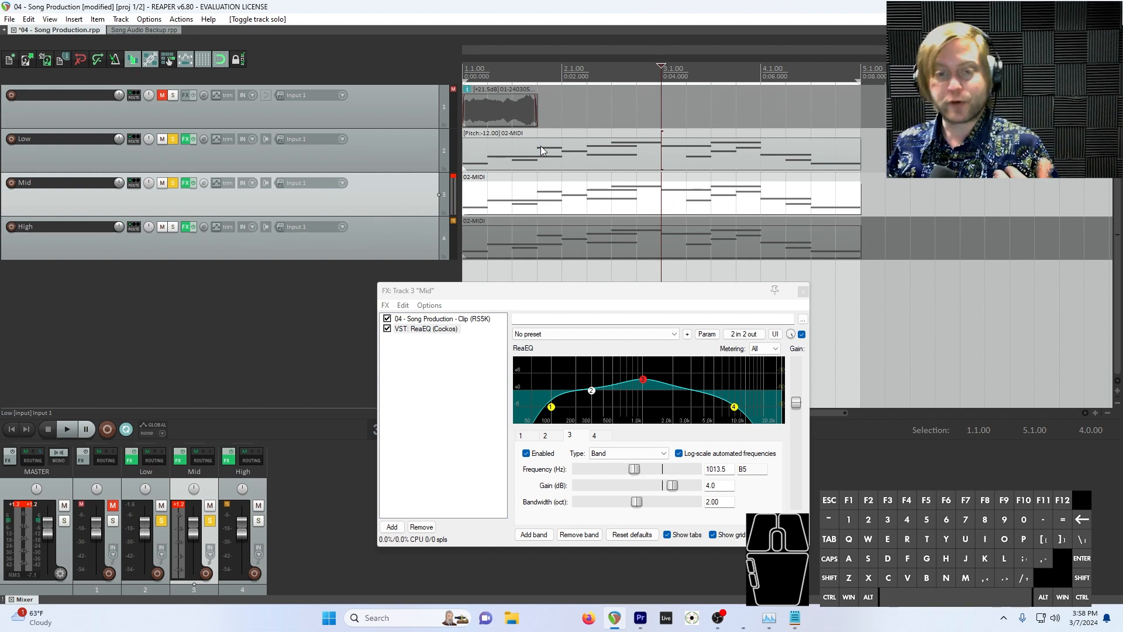
key(space)
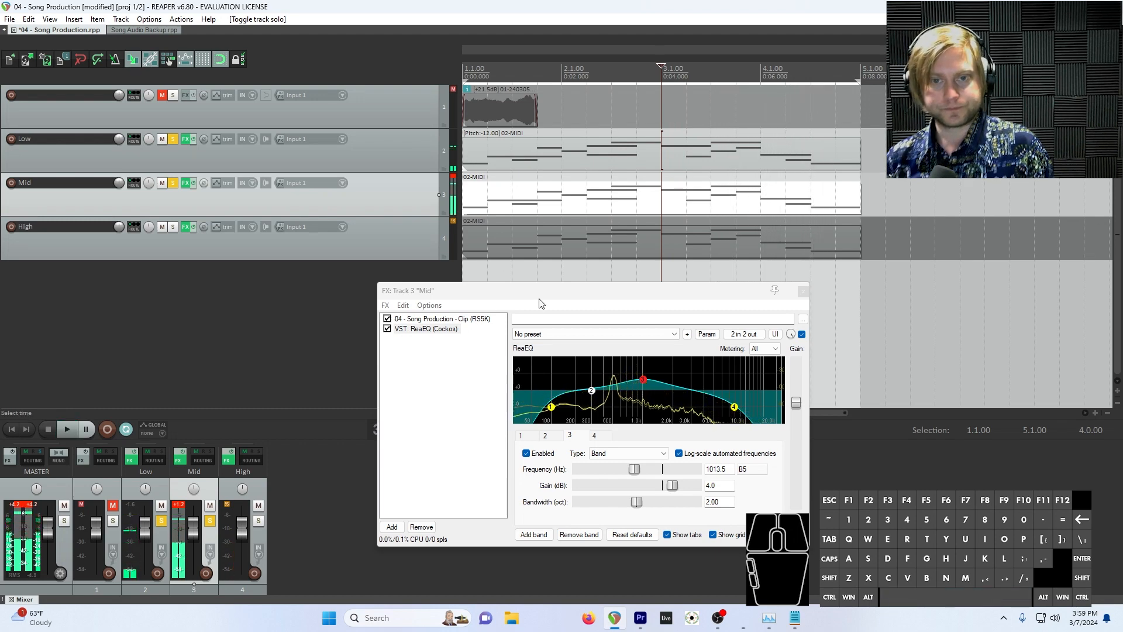
key(space)
drag(562, 289, 672, 343)
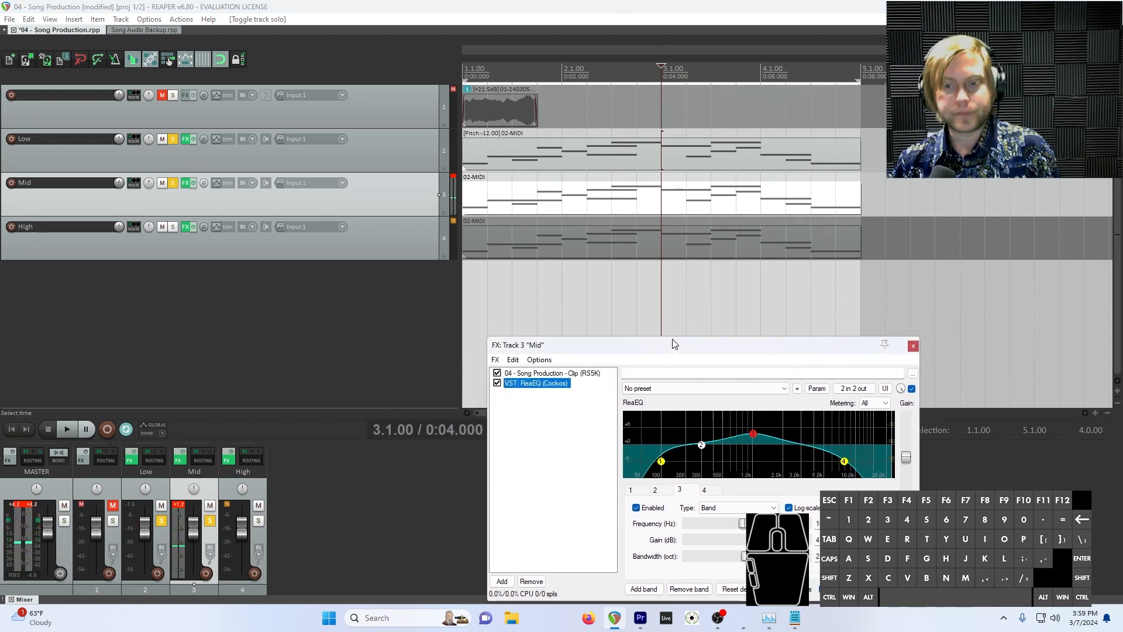
Unsolo the Mid and Low tracks, solo the High track, and open High's effects chain.
click(175, 184)
click(172, 139)
click(173, 226)
click(185, 227)
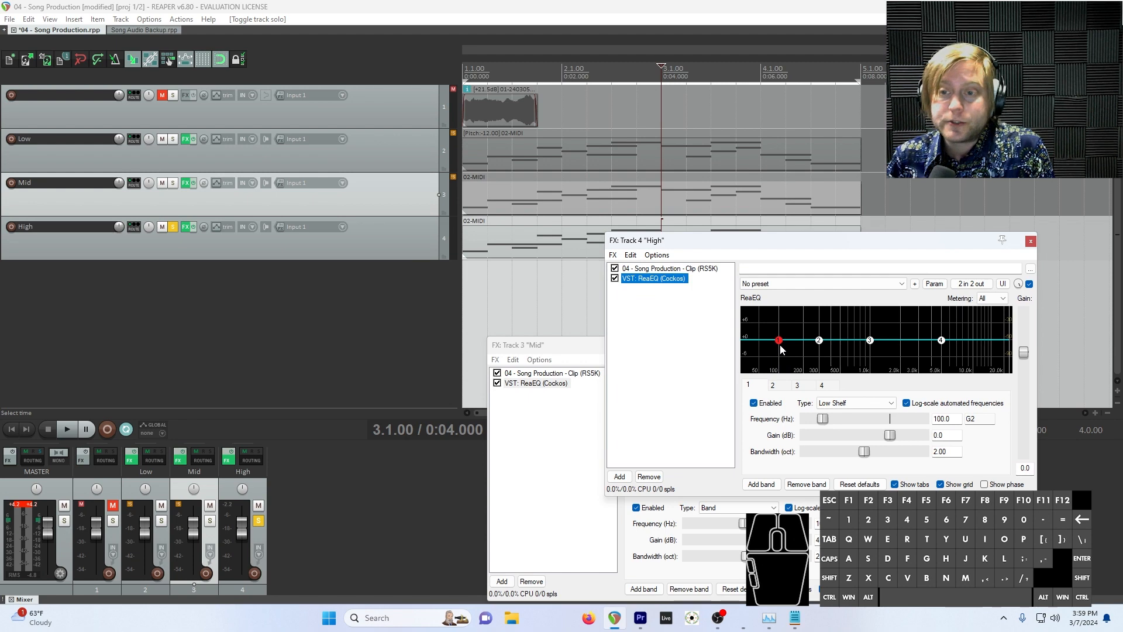
Make band 1 of the High track's ReaEQ a High Pass filter at about 102 Hz.
click(836, 404)
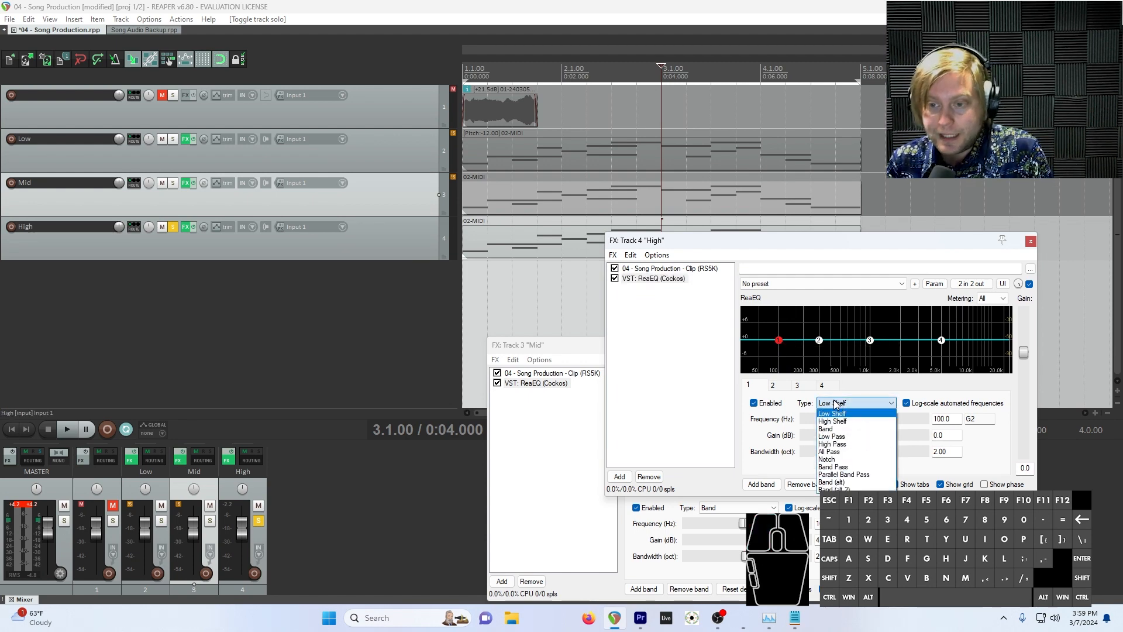
click(832, 444)
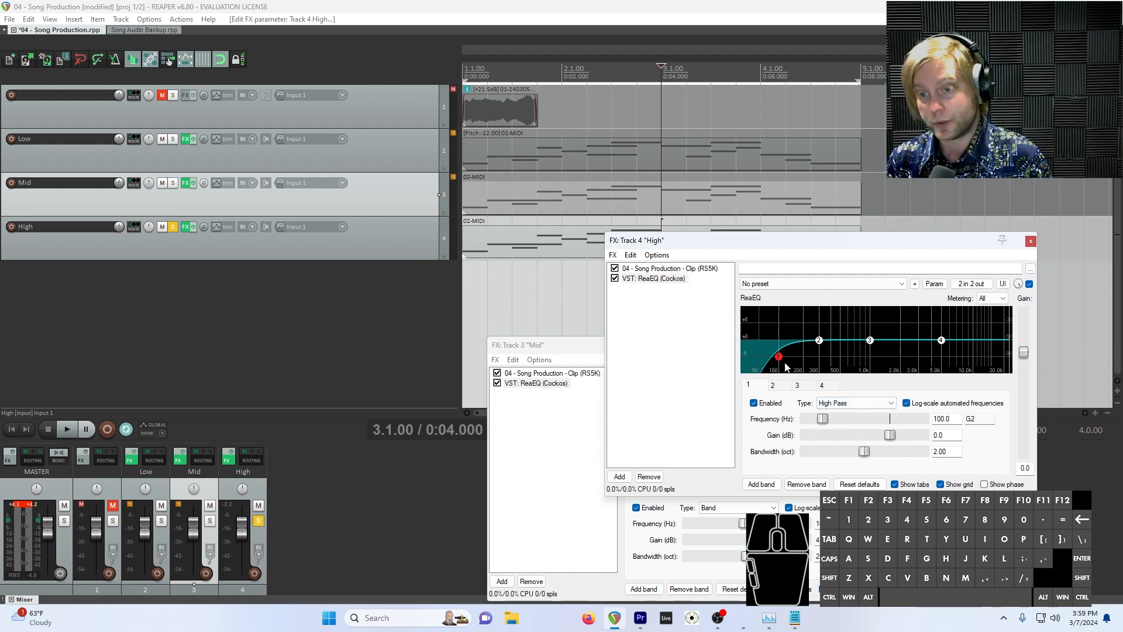
drag(779, 358, 779, 362)
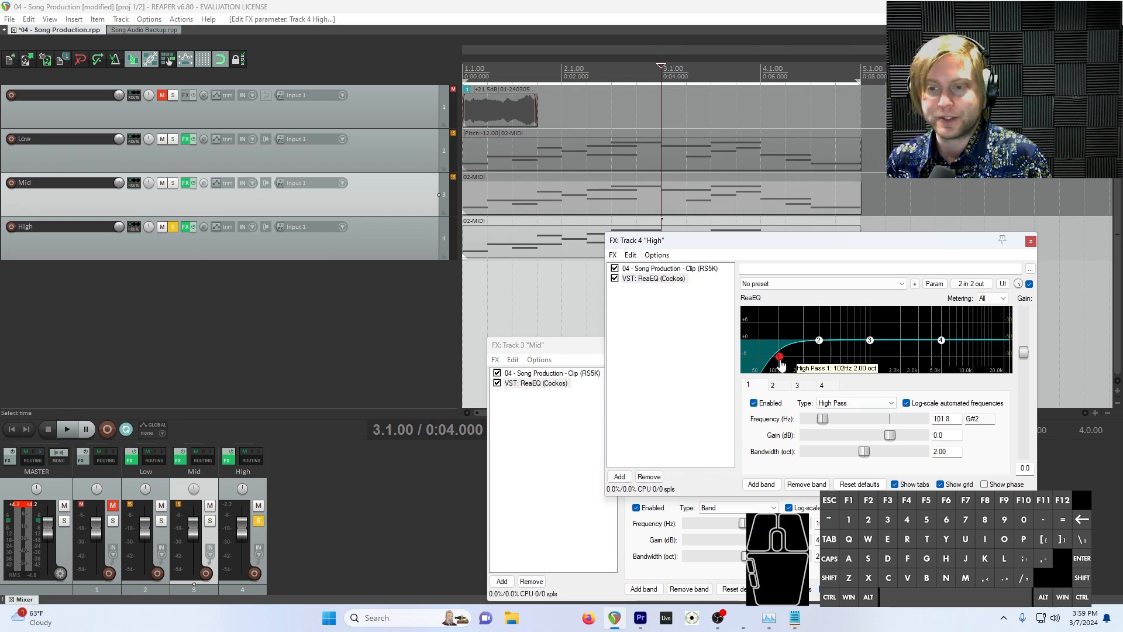
During playback, raise High's High Pass above 1 kHz and boost band 4 by 6.3 dB at 5065.4 Hz, then audition with Low soloed too.
key(space)
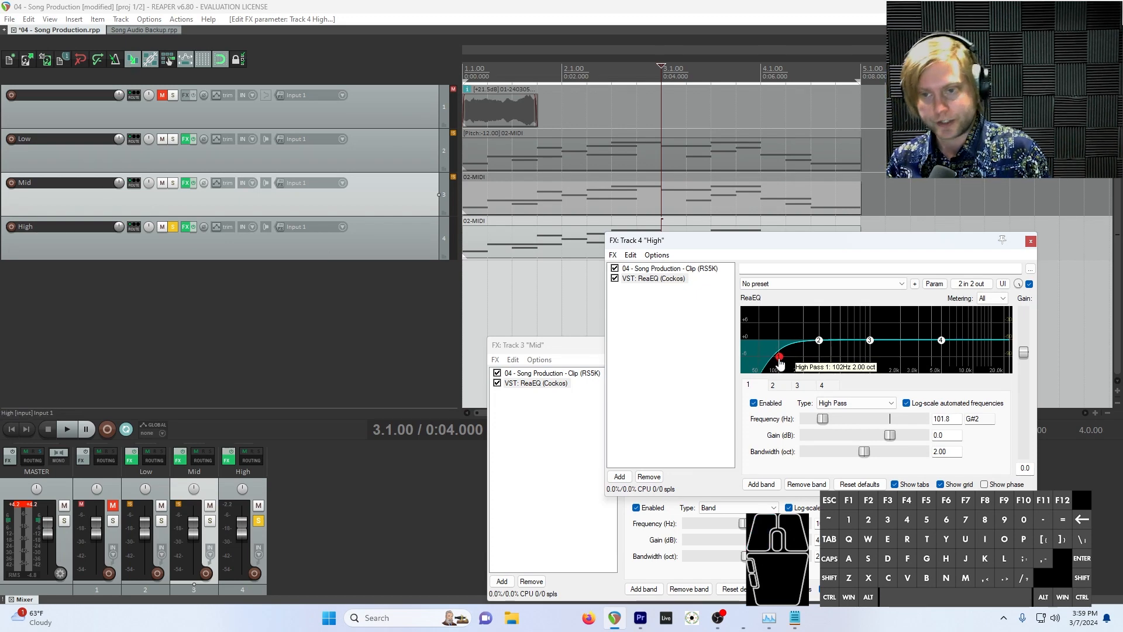
drag(781, 362, 942, 323)
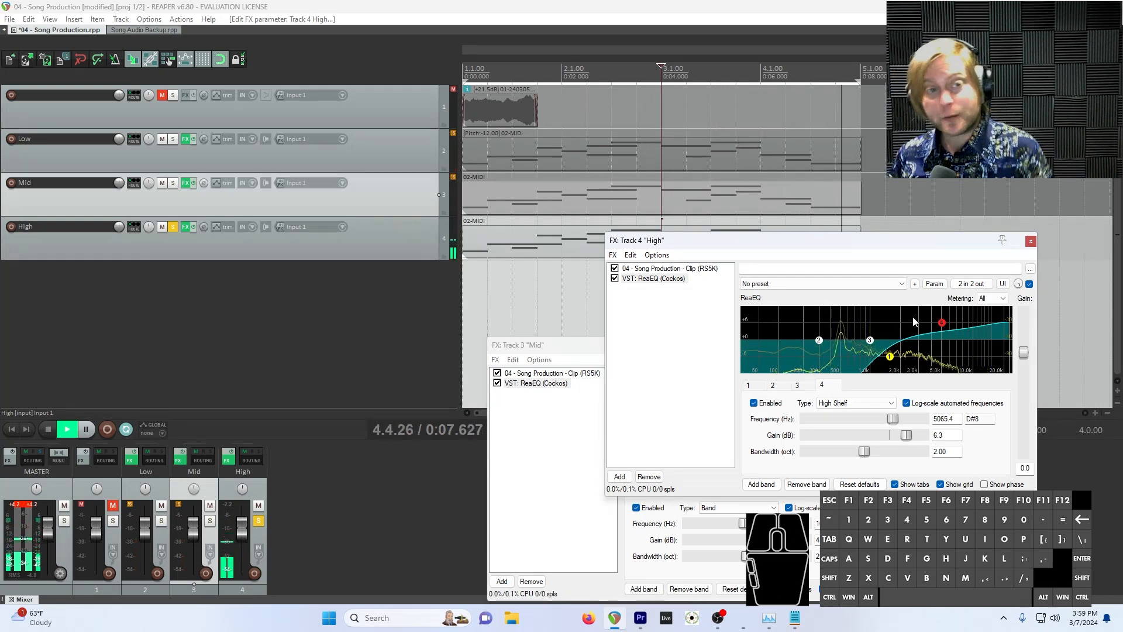
click(173, 139)
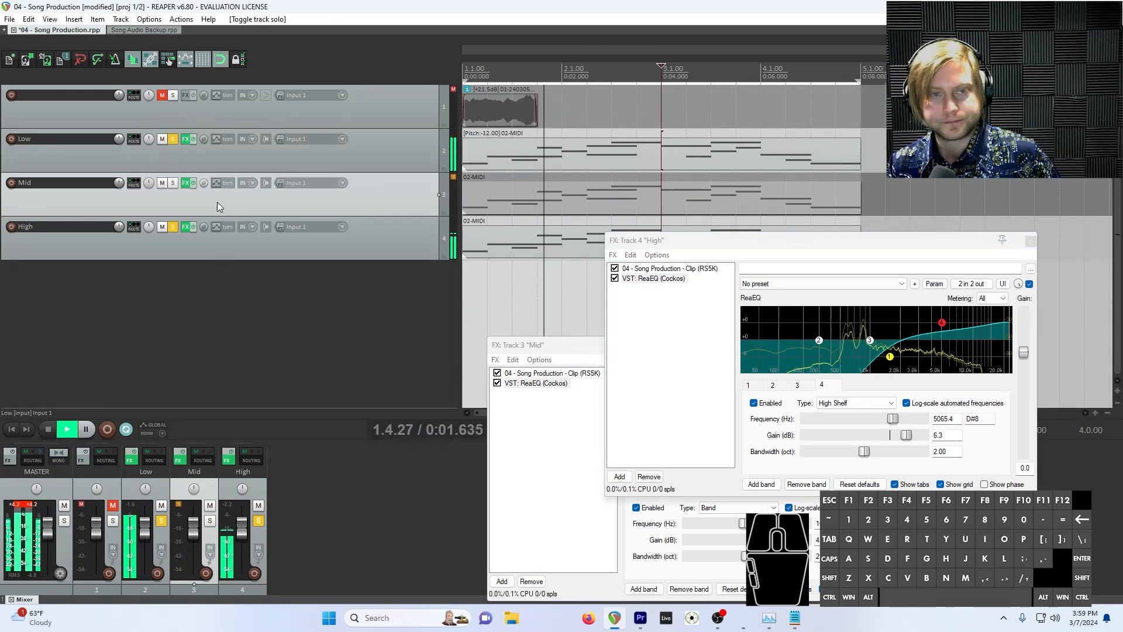
key(space)
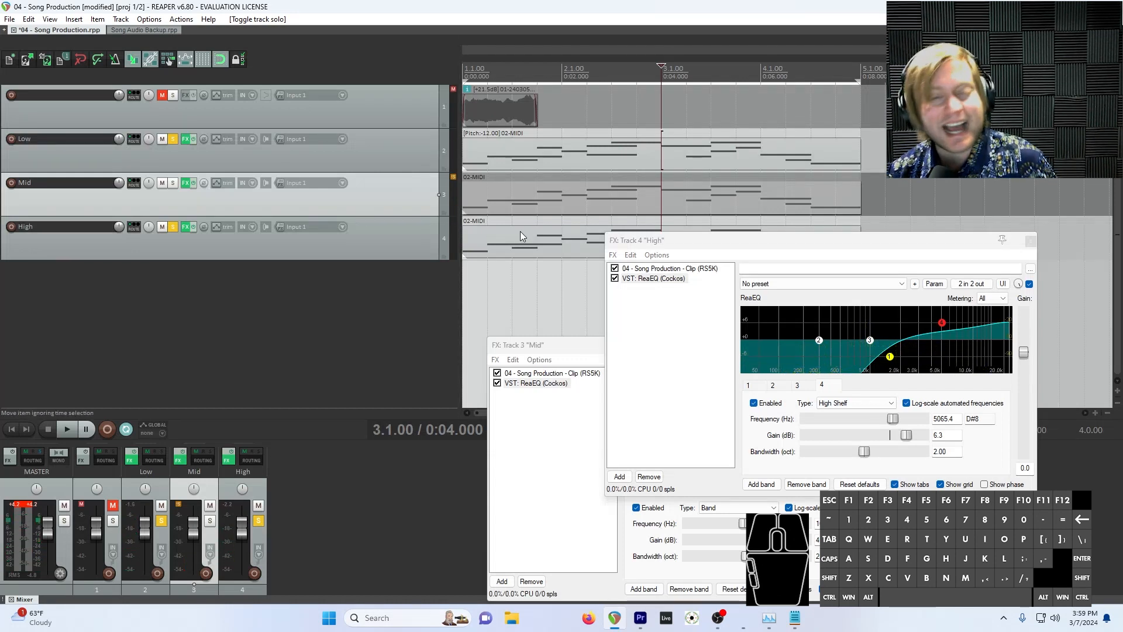
Set the pitch adjustment of the High track's MIDI item to 12 semitones and apply it.
right_click(526, 240)
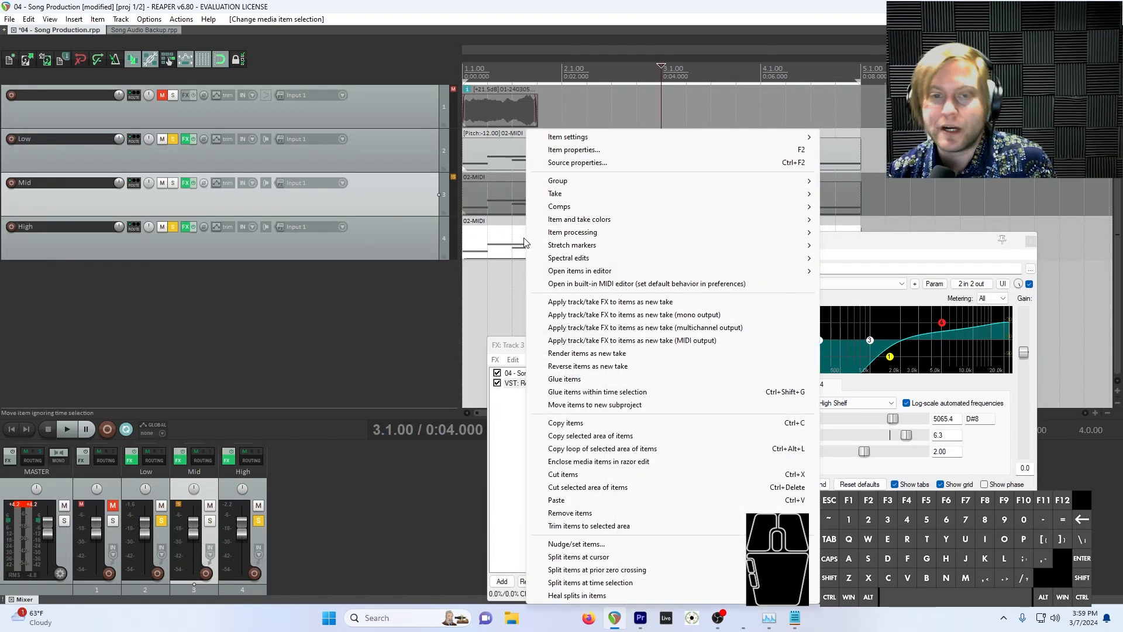
click(565, 150)
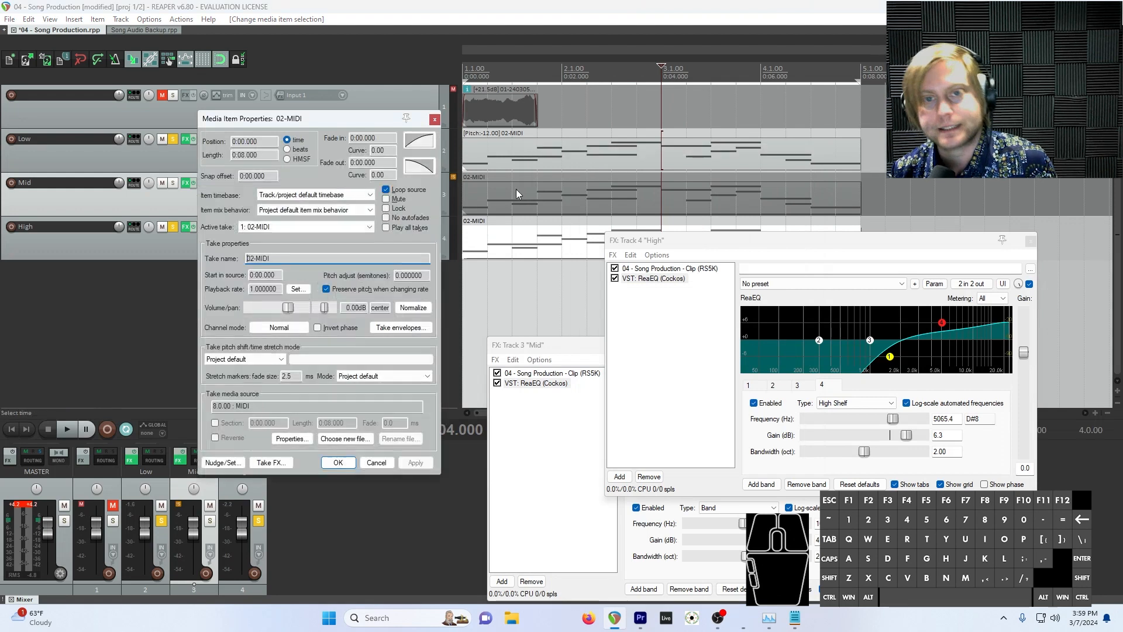
click(397, 276)
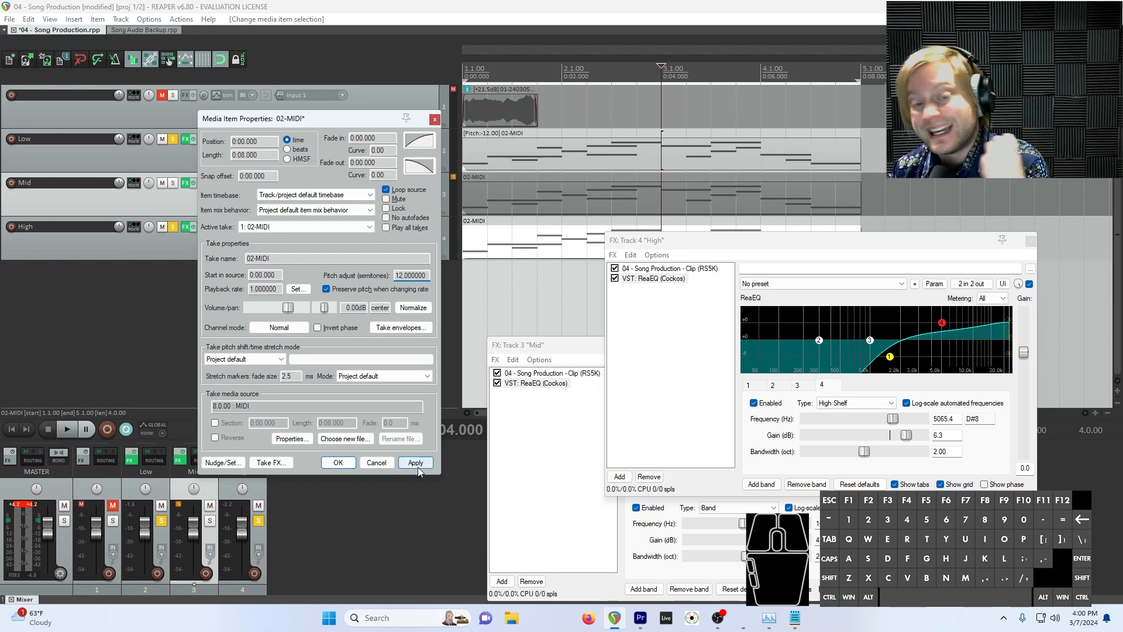
click(416, 463)
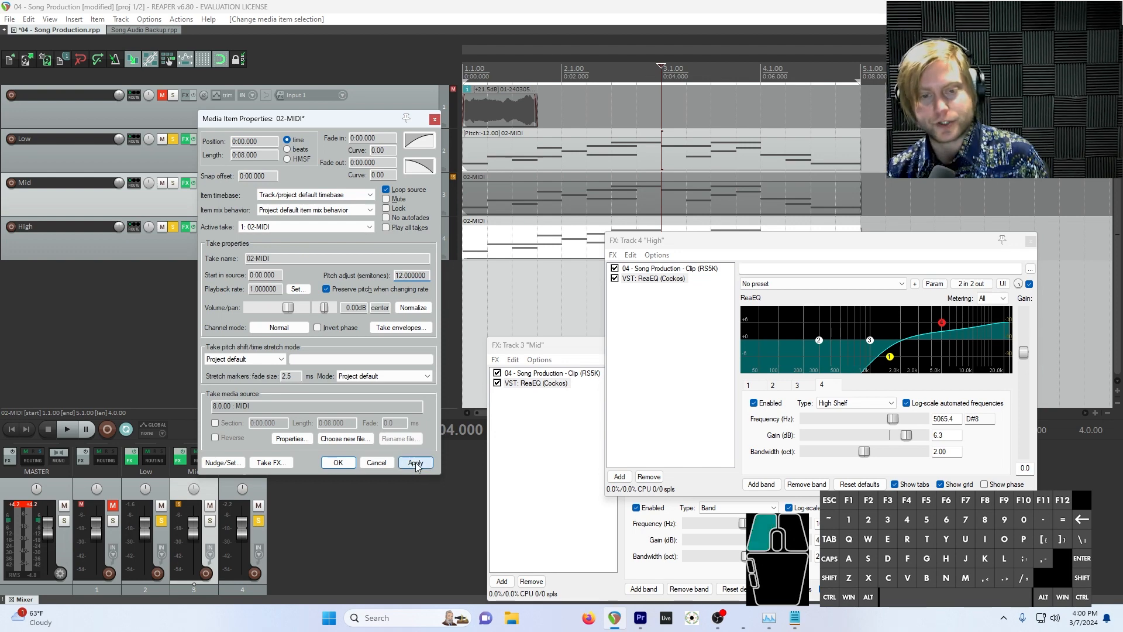
click(349, 462)
Play the layered tracks, move High's FX window clear of the items, add Mid to the solo, then stop.
key(space)
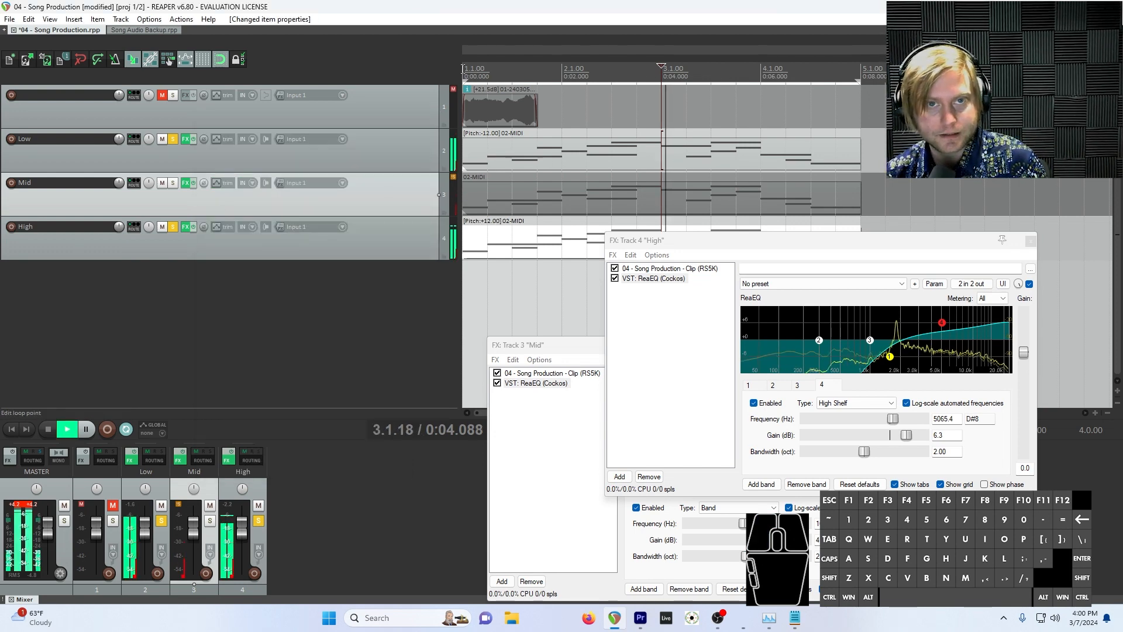
drag(750, 247, 708, 323)
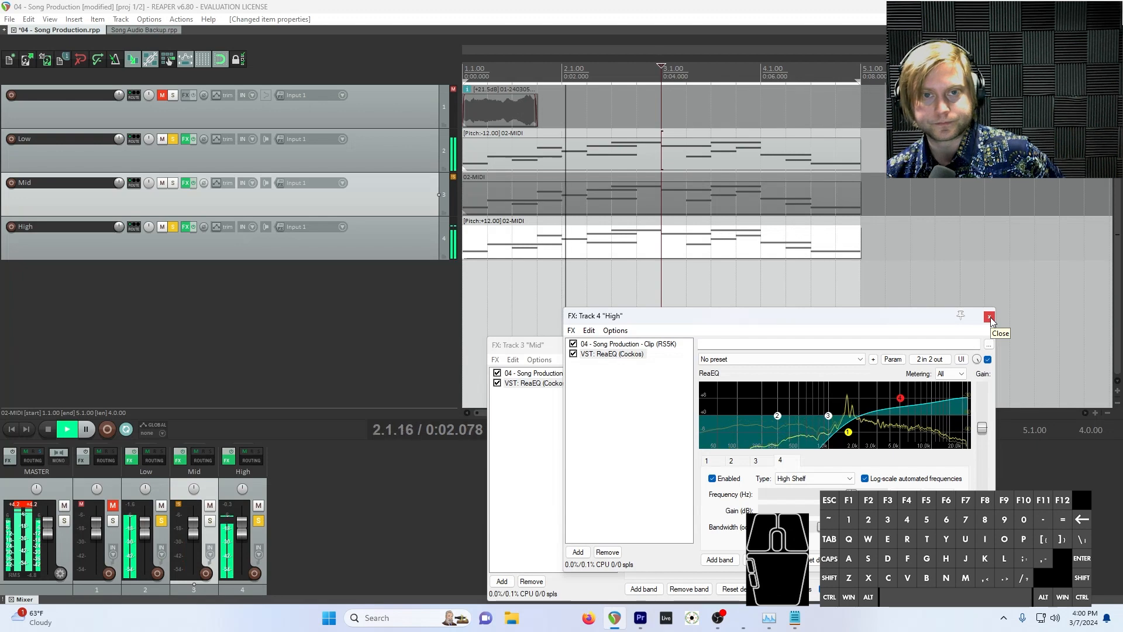
click(173, 183)
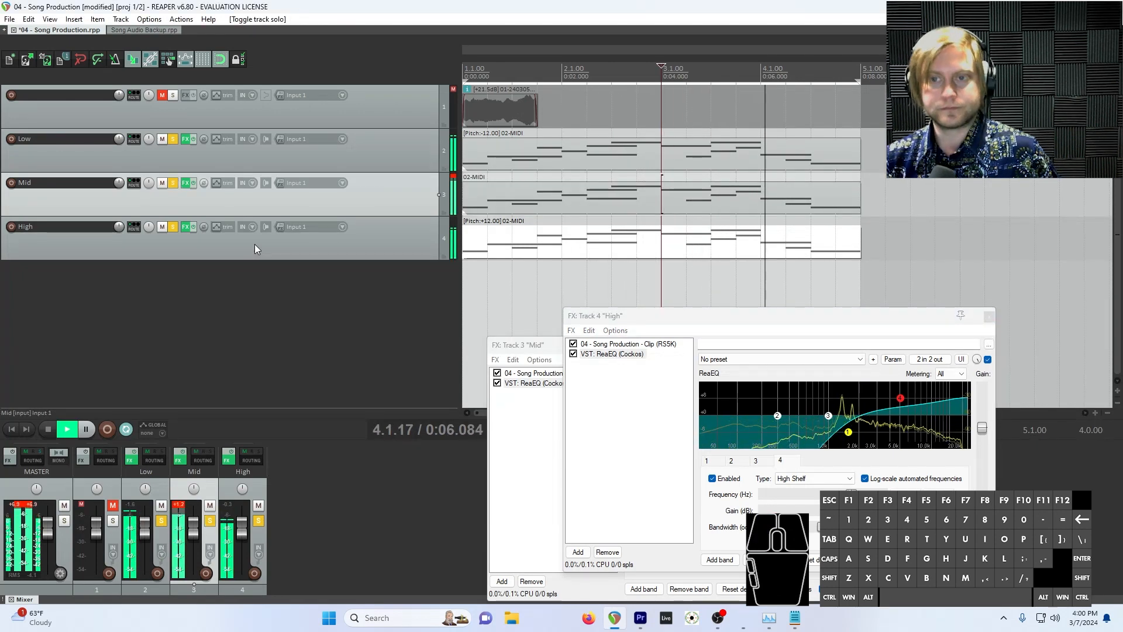
key(space)
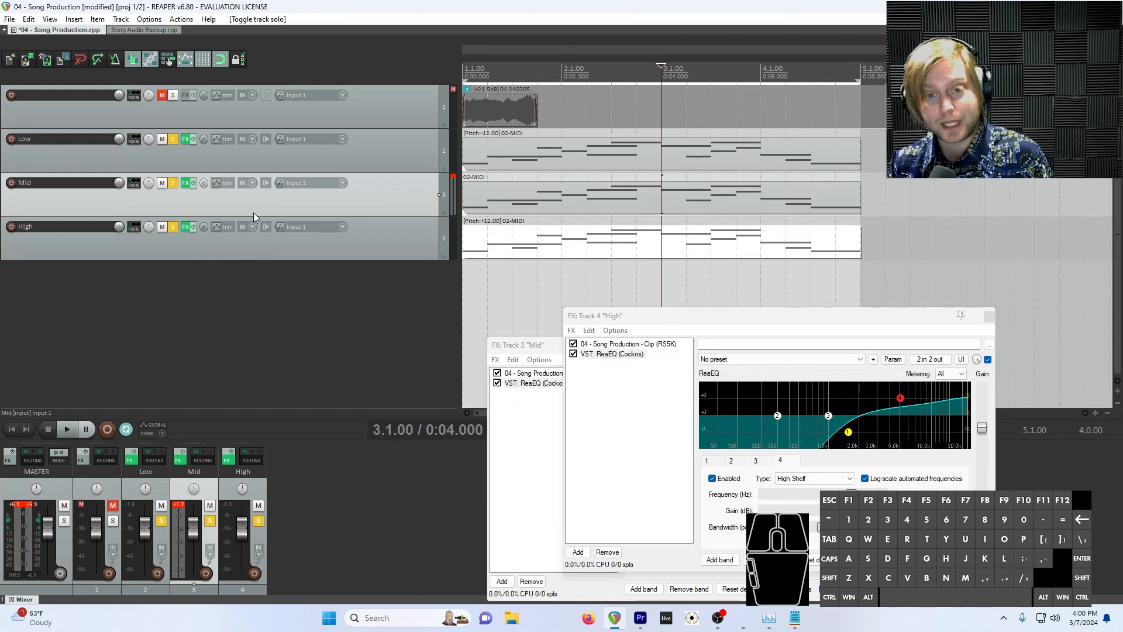
Open the Low track's effects chain and arrange the Low, Mid and High FX windows side by side below the tracks.
drag(553, 344, 376, 280)
drag(835, 322, 944, 295)
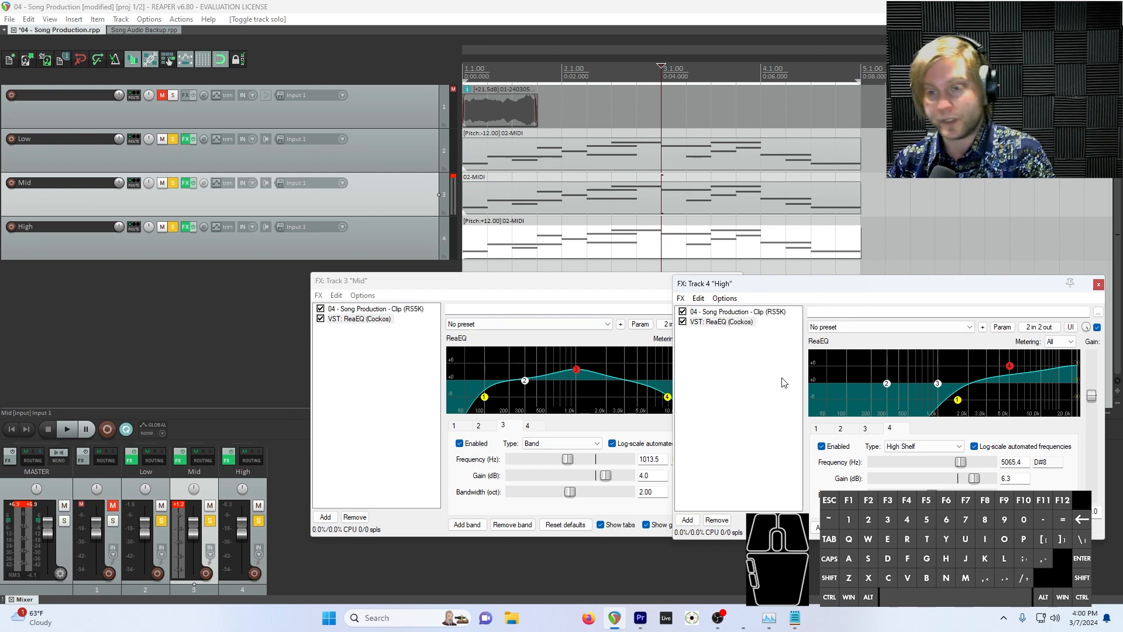
click(186, 141)
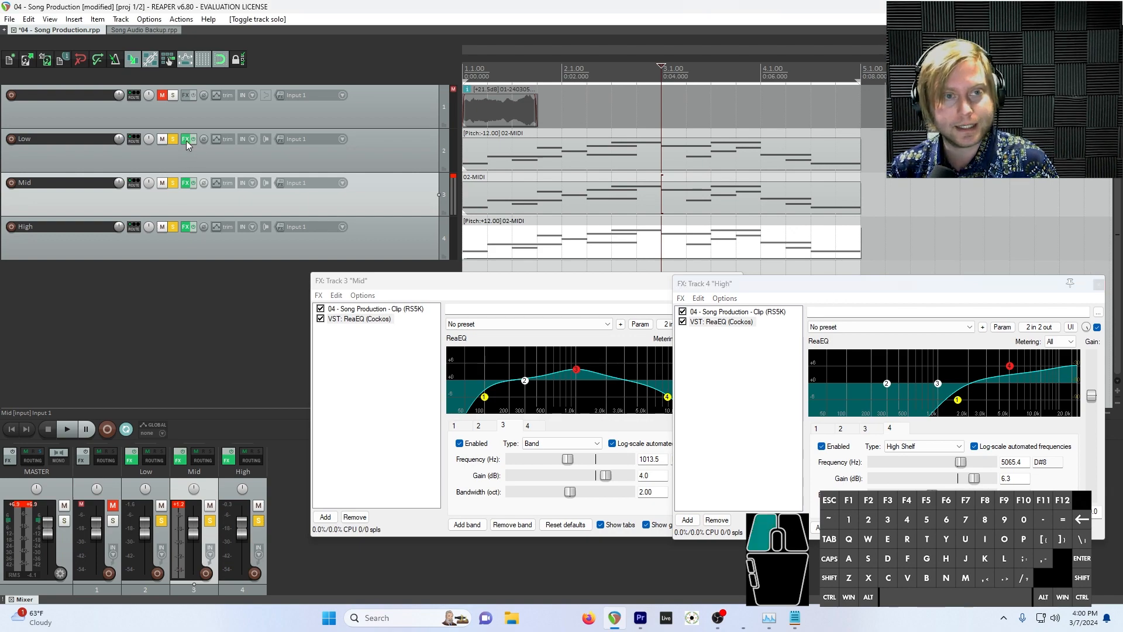
click(606, 286)
drag(708, 256, 197, 285)
Play from the project start and compare all three tracks with ReaEQ bypassed and enabled, leaving every EQ enabled.
click(466, 73)
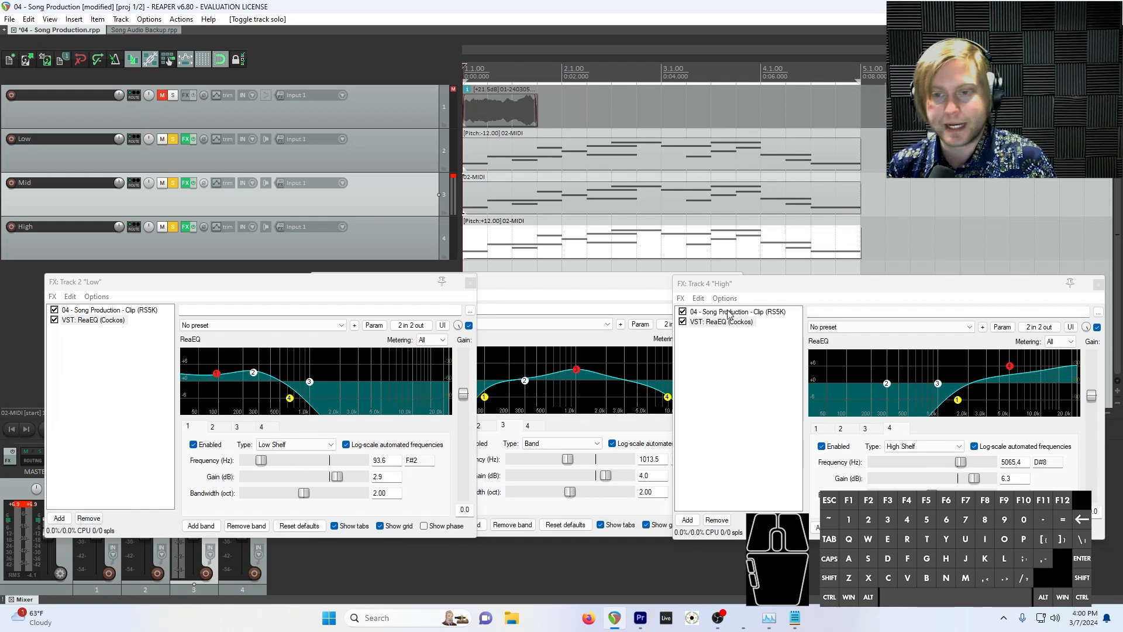
key(space)
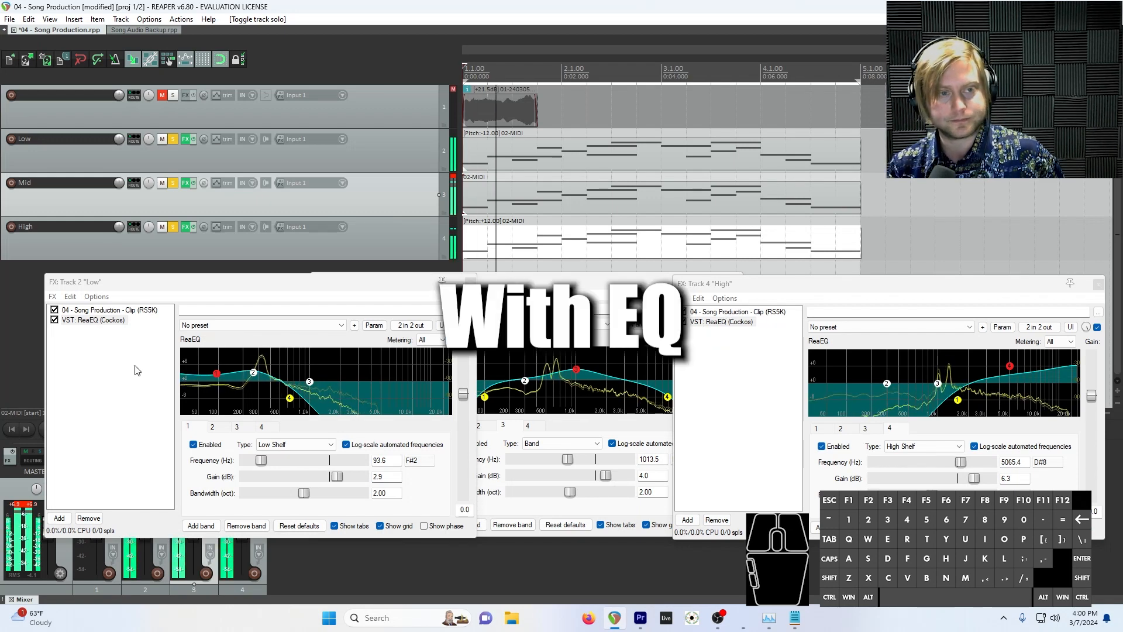
click(55, 320)
click(683, 322)
click(614, 297)
click(320, 319)
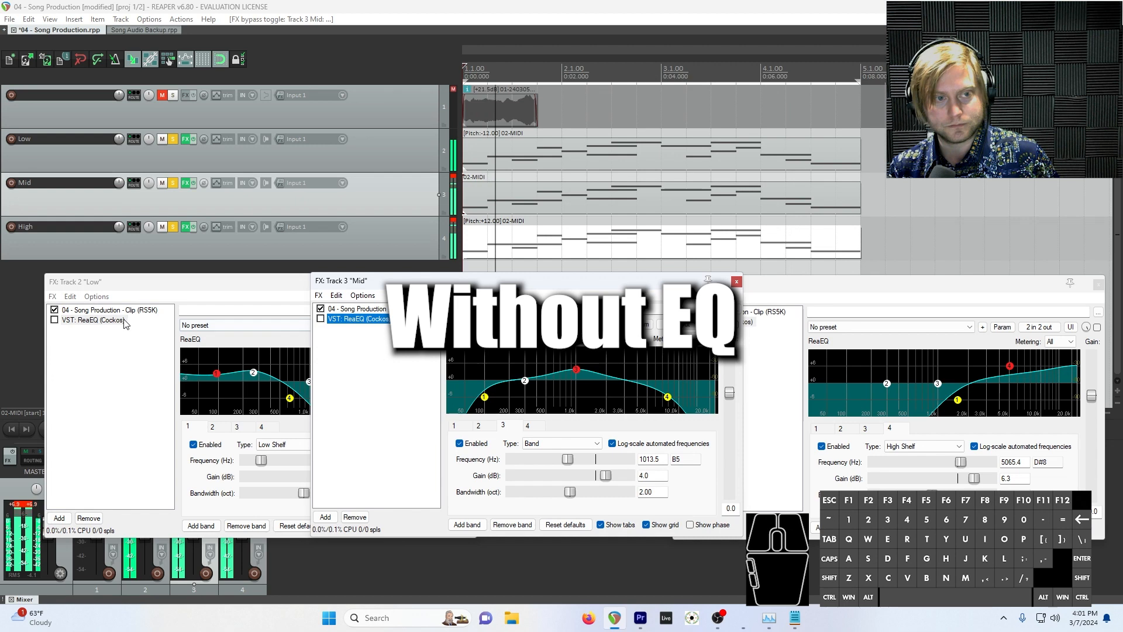
click(55, 320)
click(321, 319)
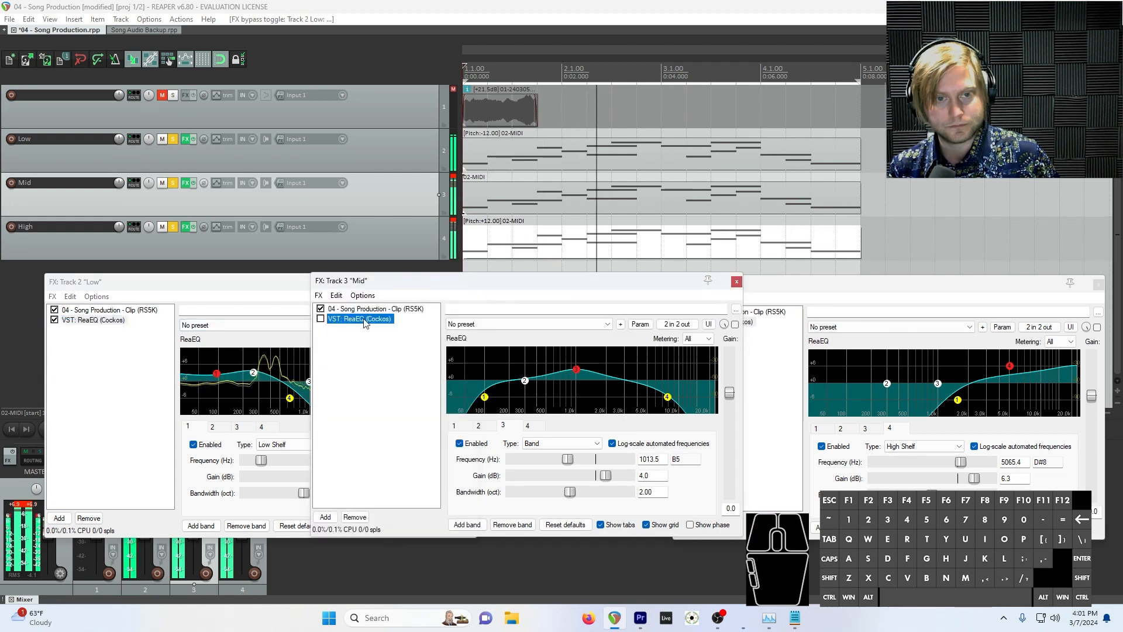
click(799, 368)
click(684, 322)
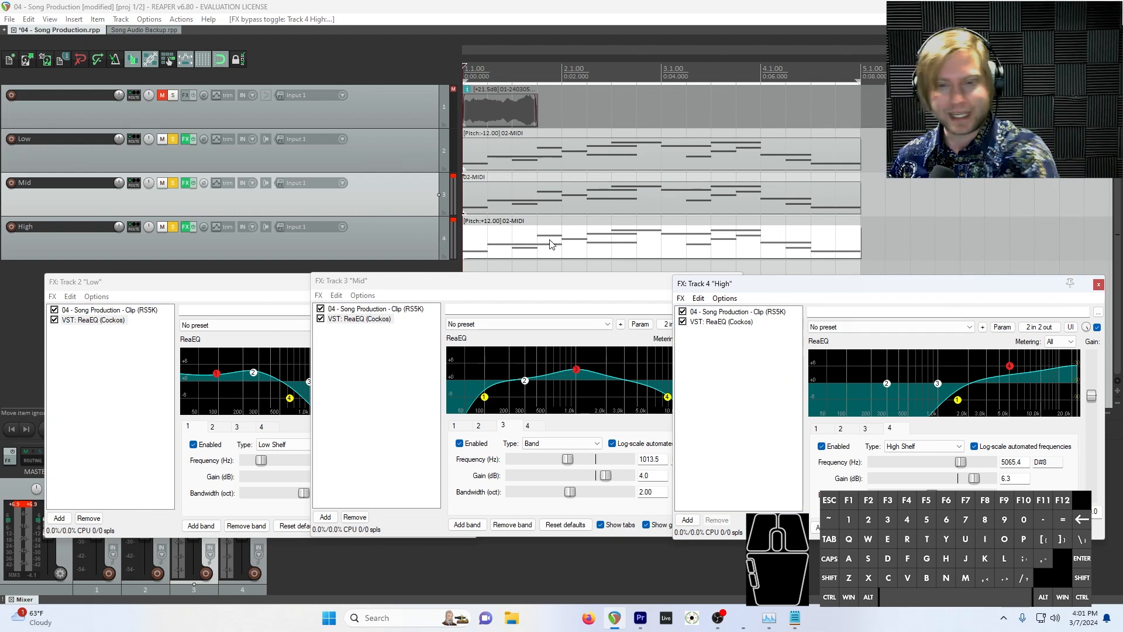
Close the effects windows of the High, Mid and Low tracks.
click(1099, 284)
click(737, 281)
click(457, 281)
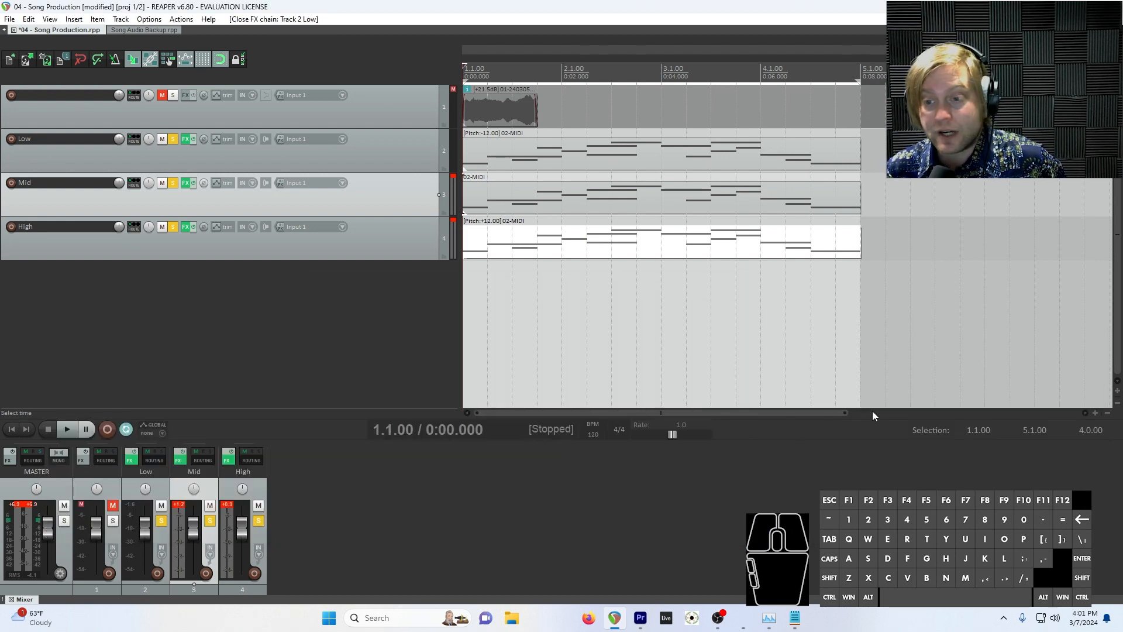
Select the Low, Mid and High MIDI items together and loop-extend them to 16.4.00.
scroll(762, 315, down, 4)
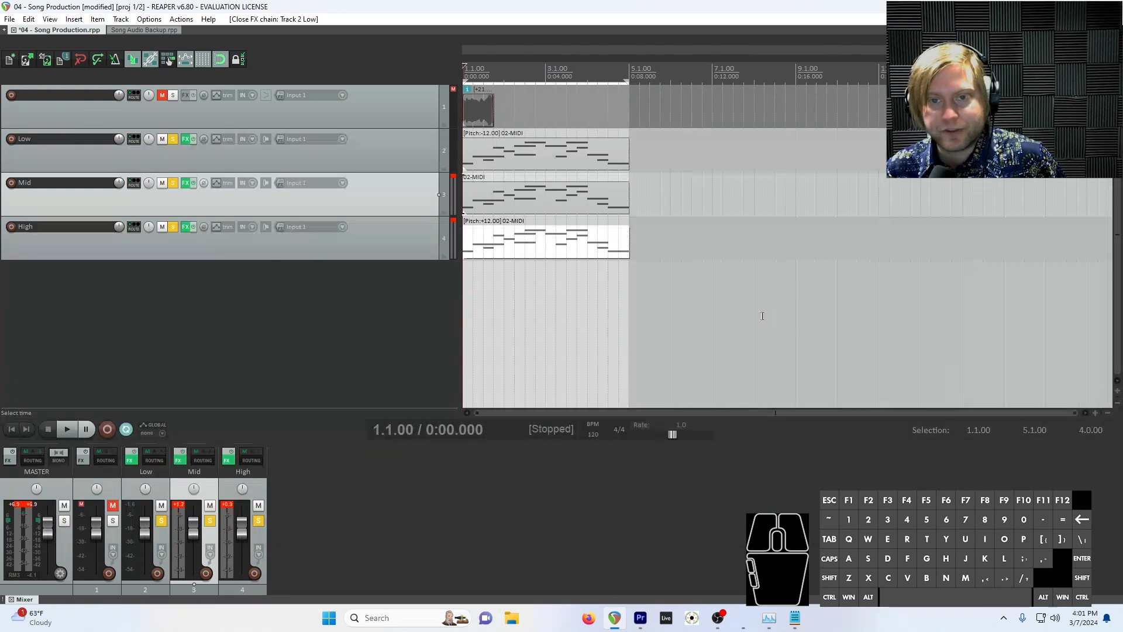
click(608, 155)
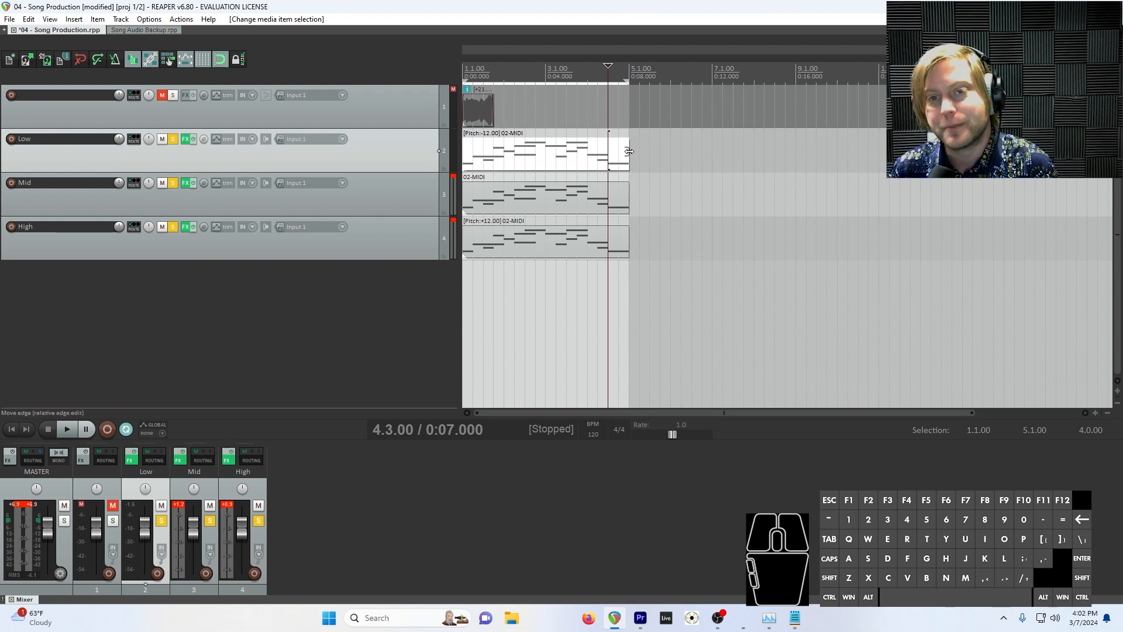
shift+click(610, 252)
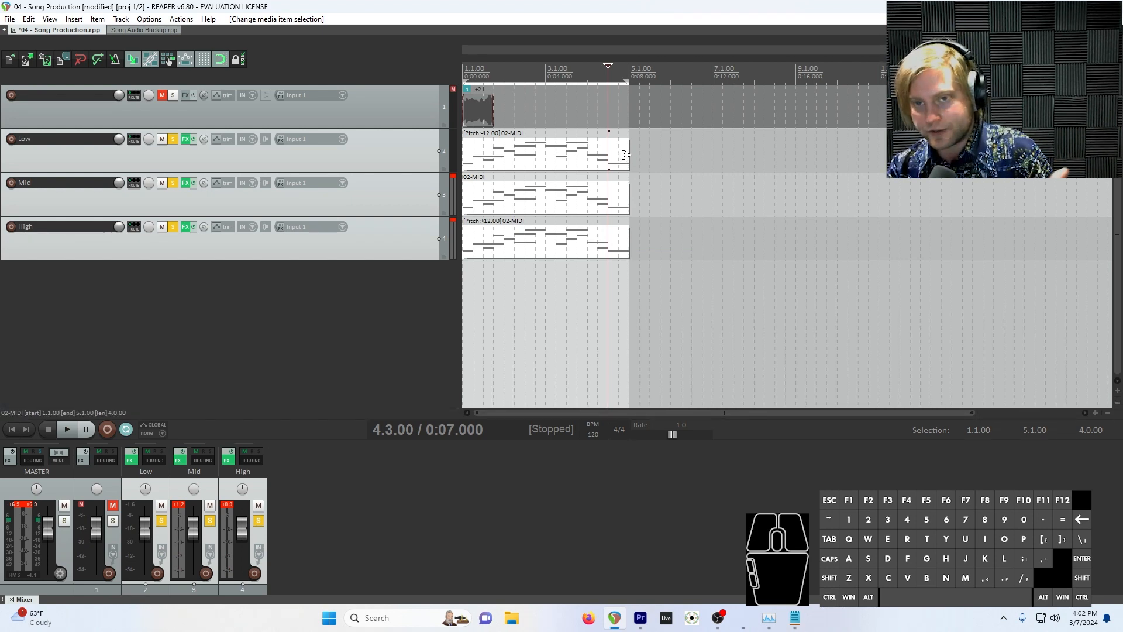
drag(625, 155, 990, 172)
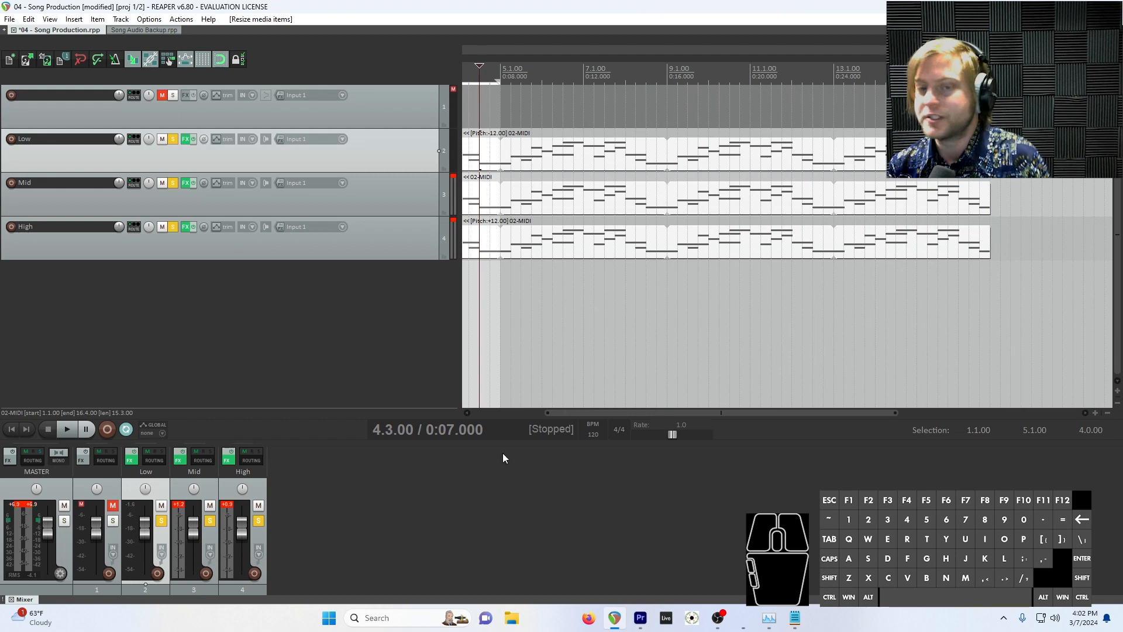
Clear the time selection and play the extended items from 4.3.00, then stop.
drag(548, 412, 481, 419)
drag(628, 80, 465, 80)
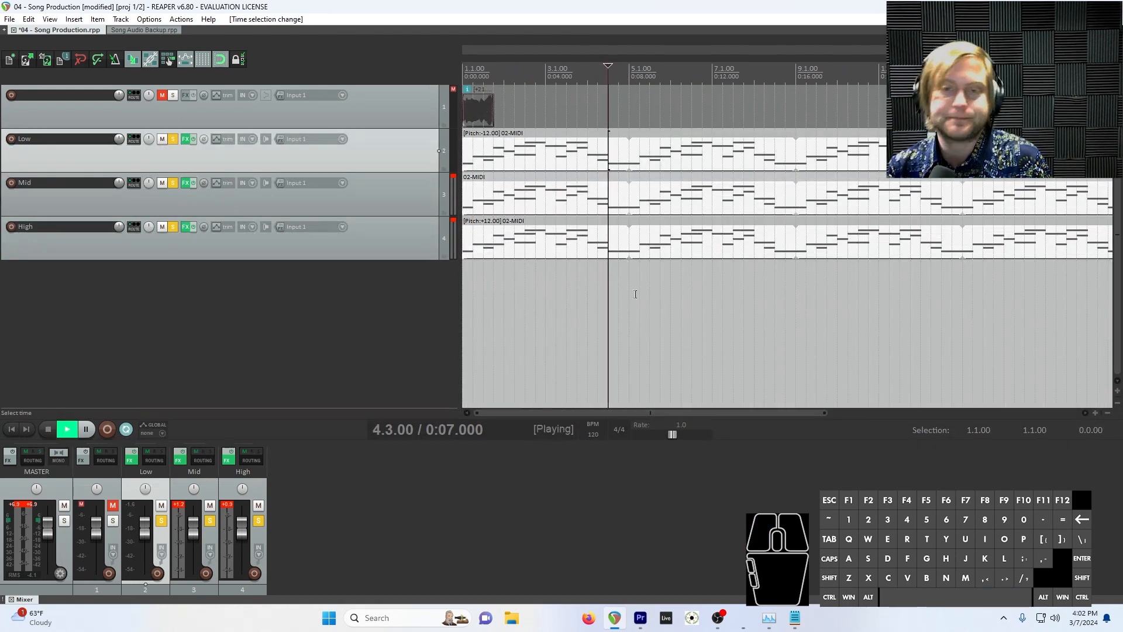
key(space)
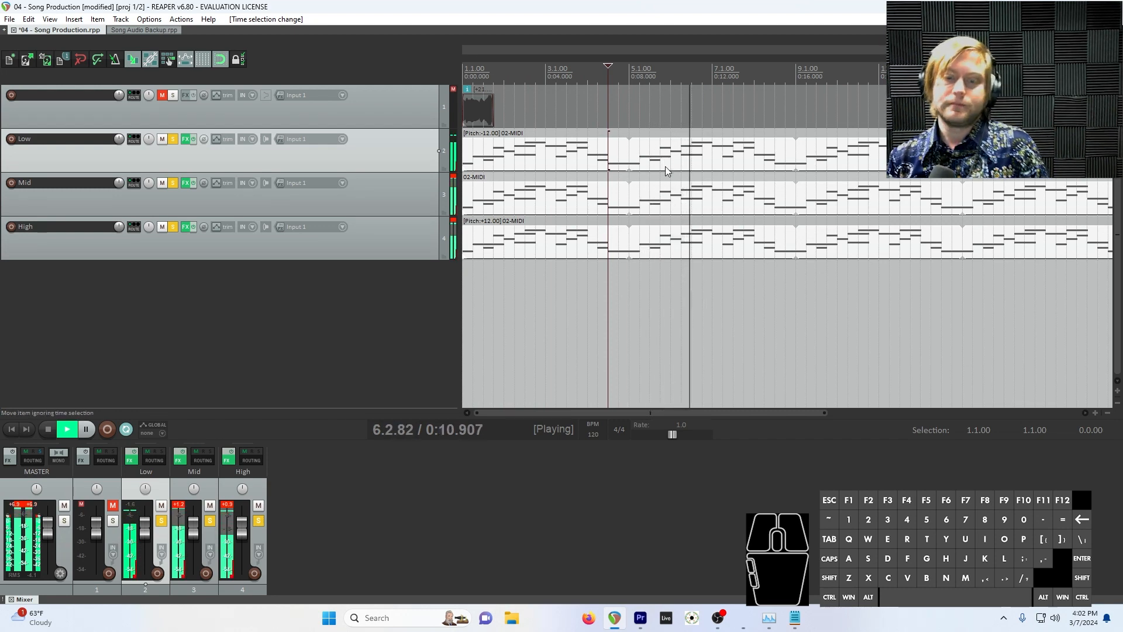
key(space)
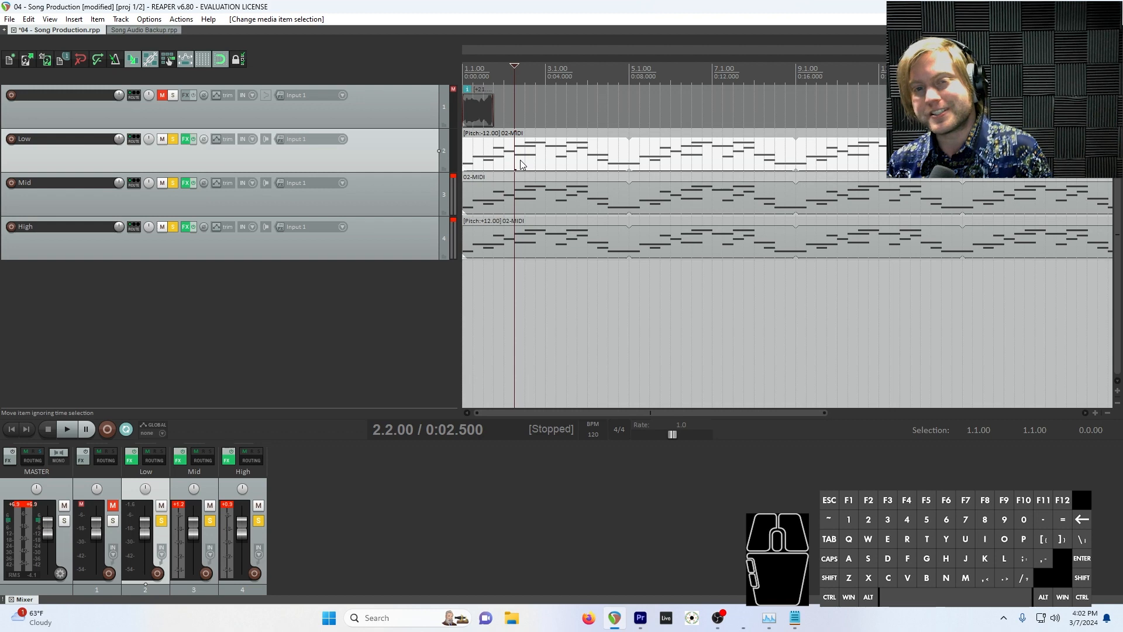
Set the playback rate of the Low track's MIDI item to 0.5 in its item properties and apply it.
right_click(514, 158)
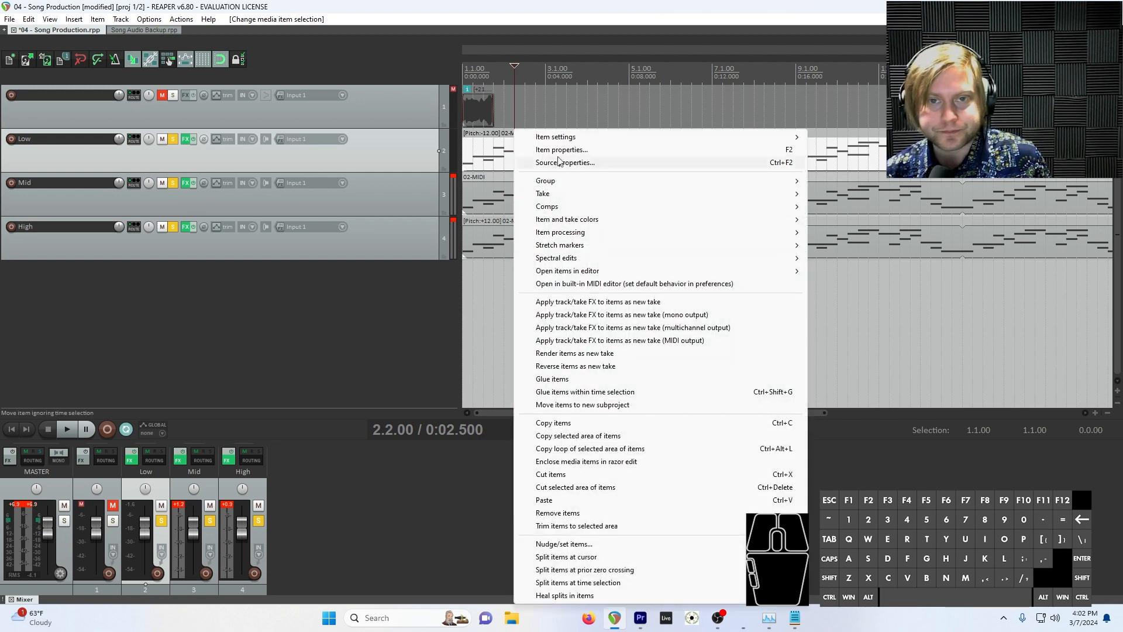
click(562, 149)
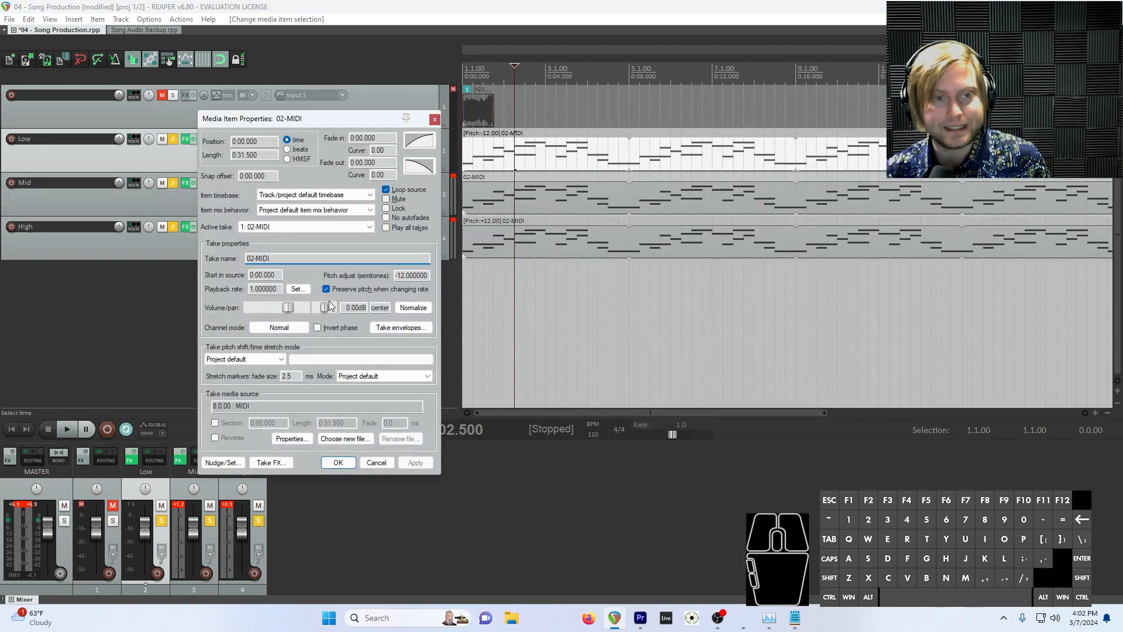
click(270, 293)
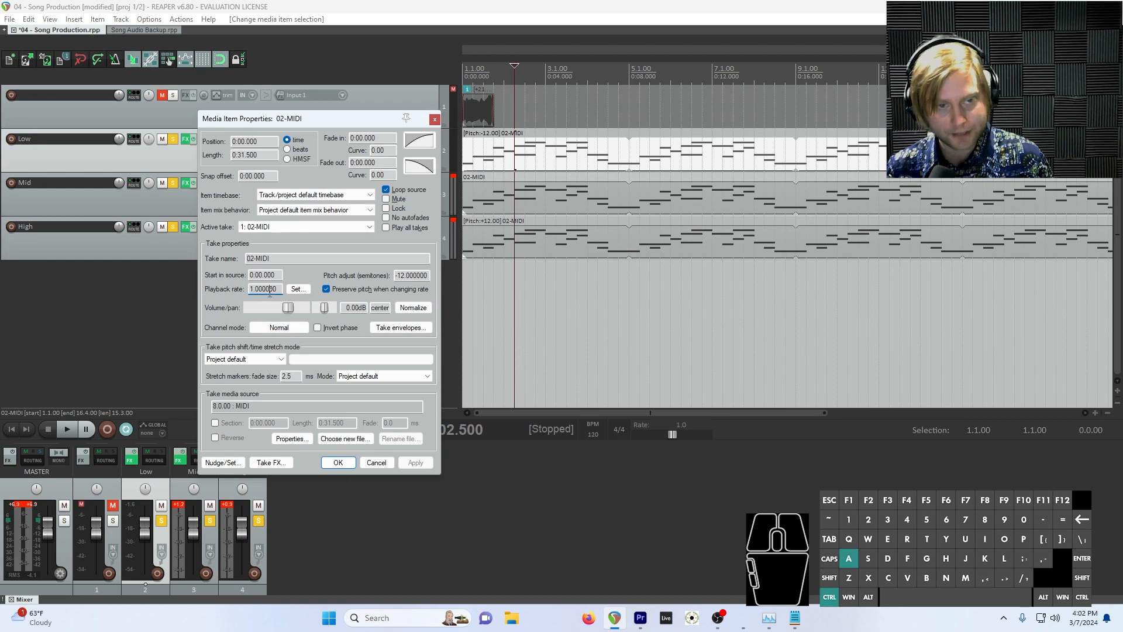
key(ctrl+a)
text(.5)
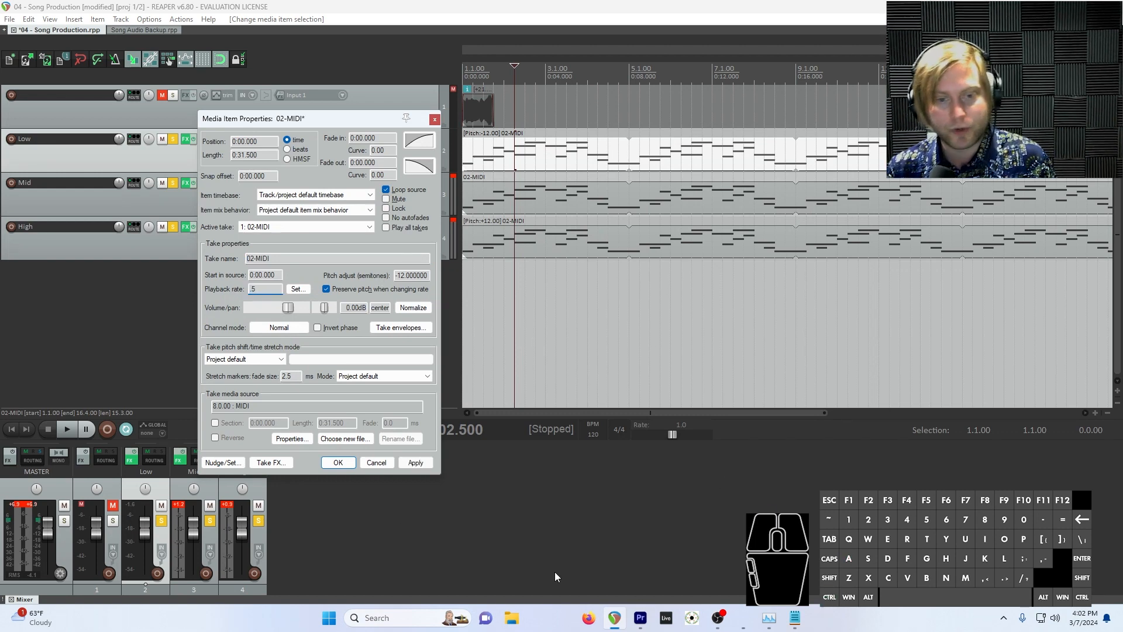
click(415, 463)
click(338, 463)
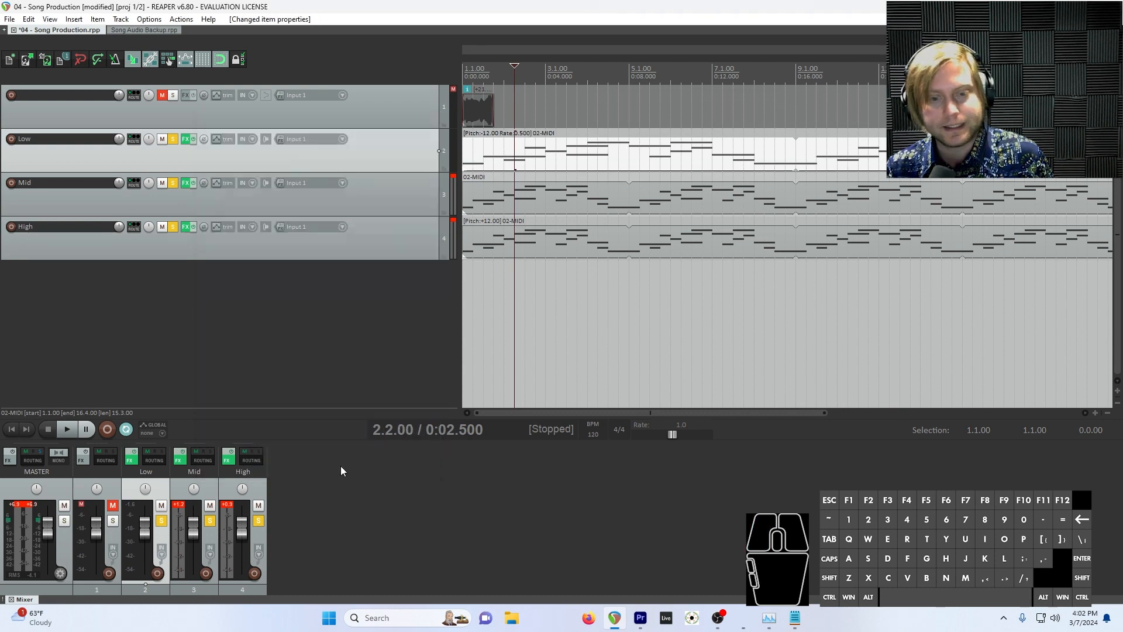
Play the Low, Mid and High tracks from the project start to hear the half-speed Low item, then stop.
click(826, 415)
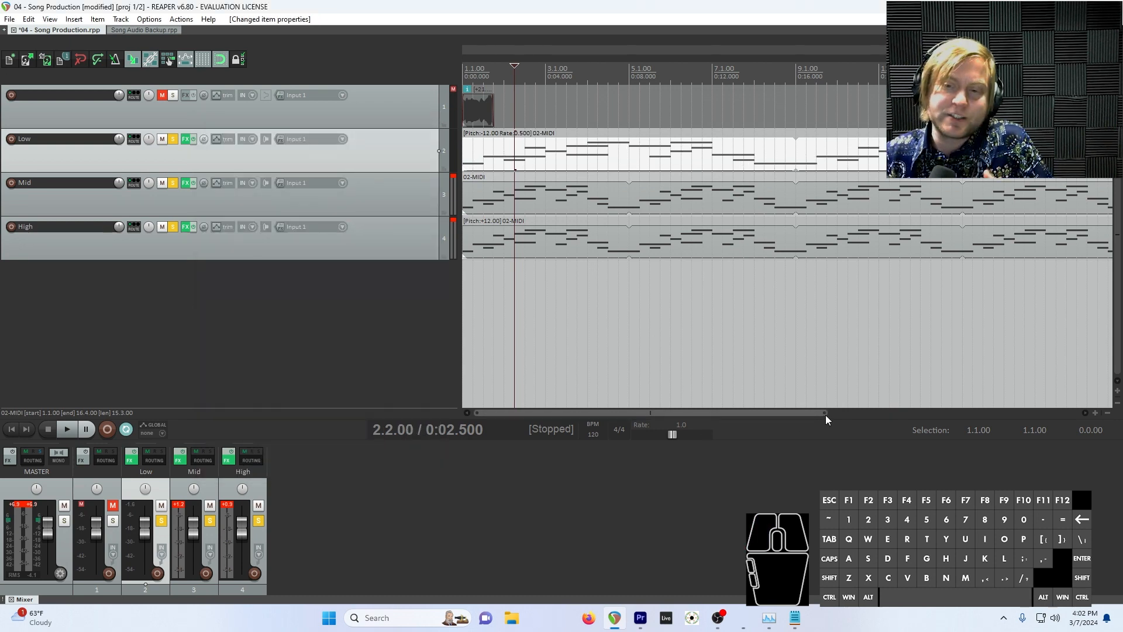
click(826, 414)
drag(827, 419, 995, 416)
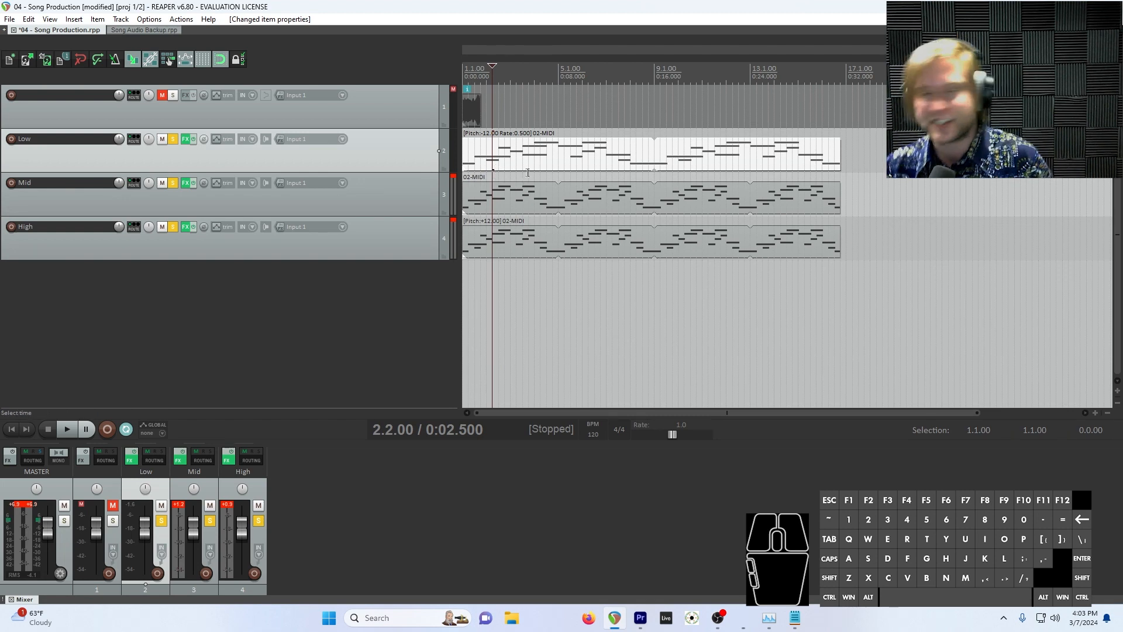
click(468, 69)
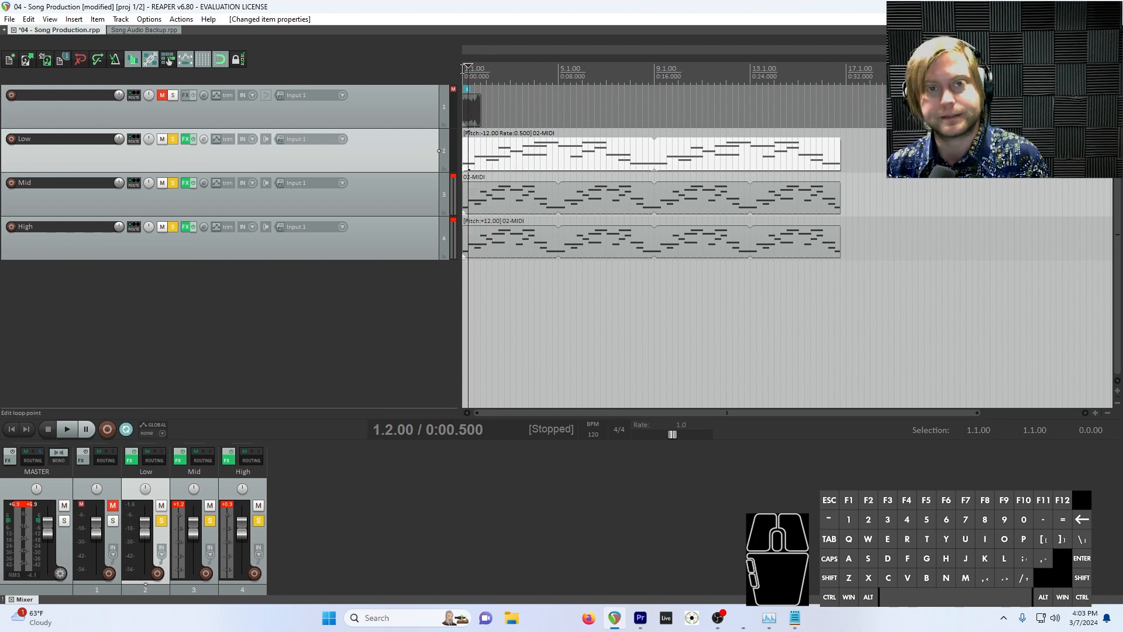
key(space)
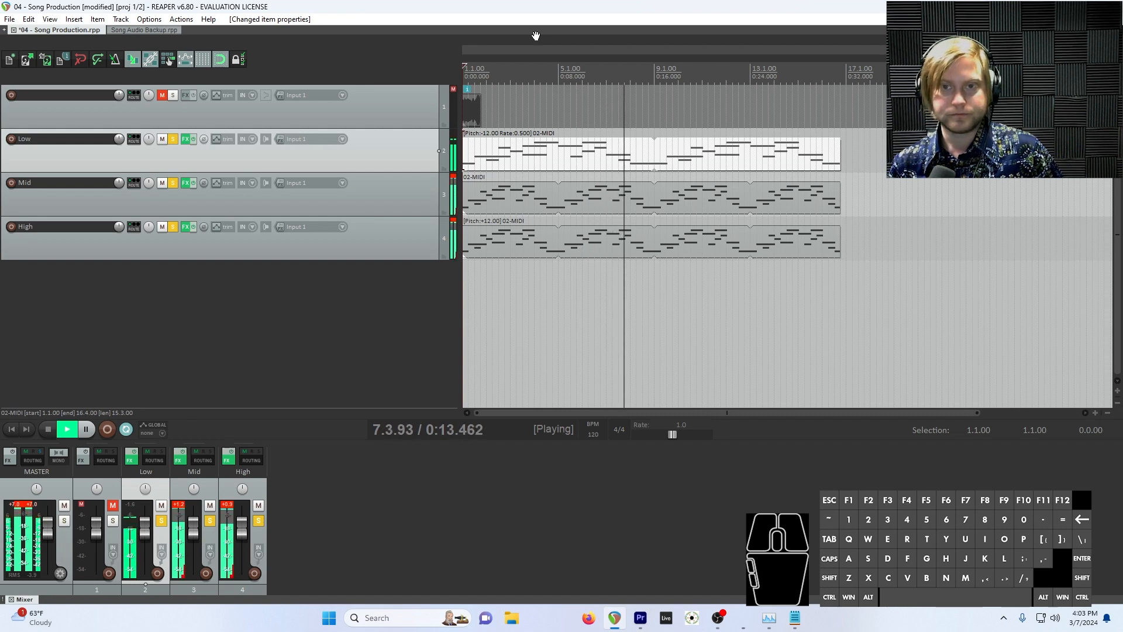
key(space)
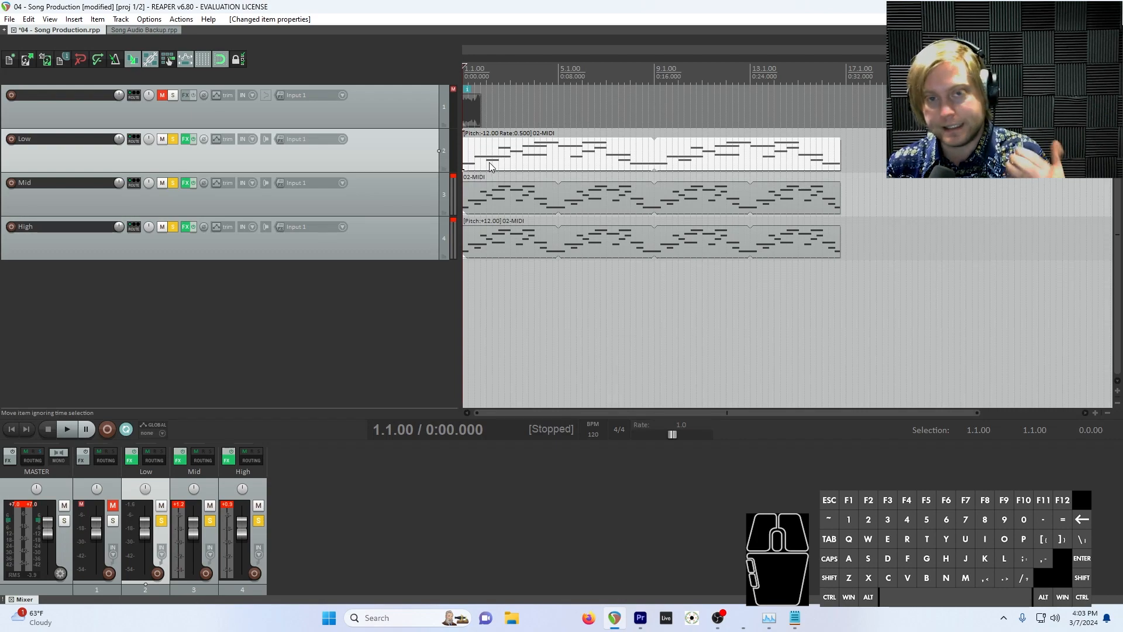
Set the playback rate of the High track's MIDI item to 2 in its item properties and apply it.
right_click(514, 240)
click(599, 152)
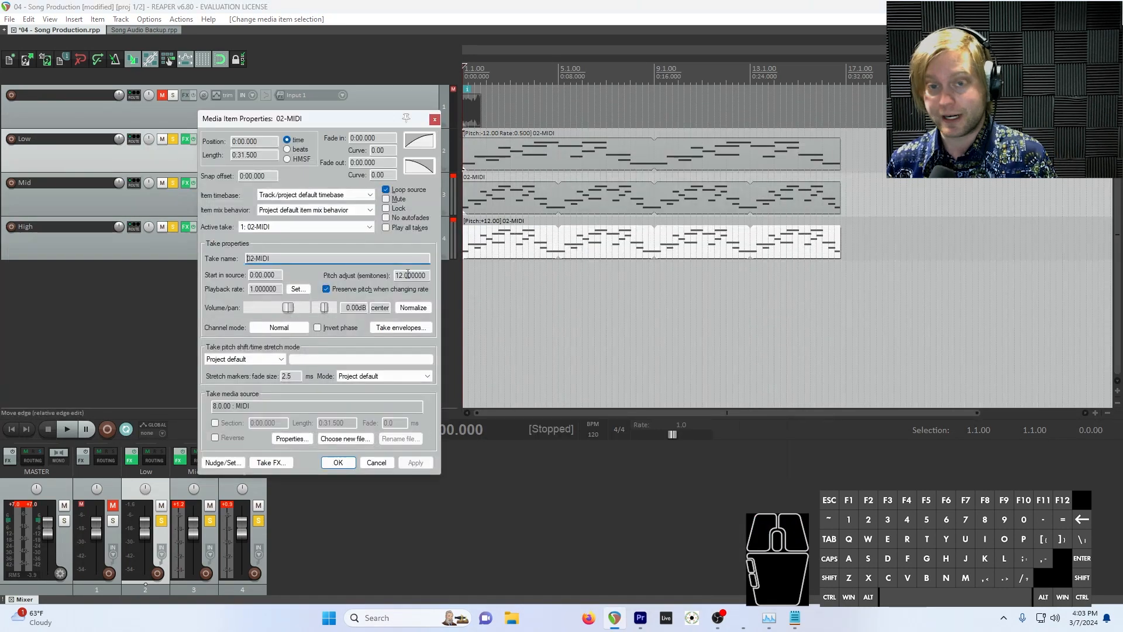
click(253, 289)
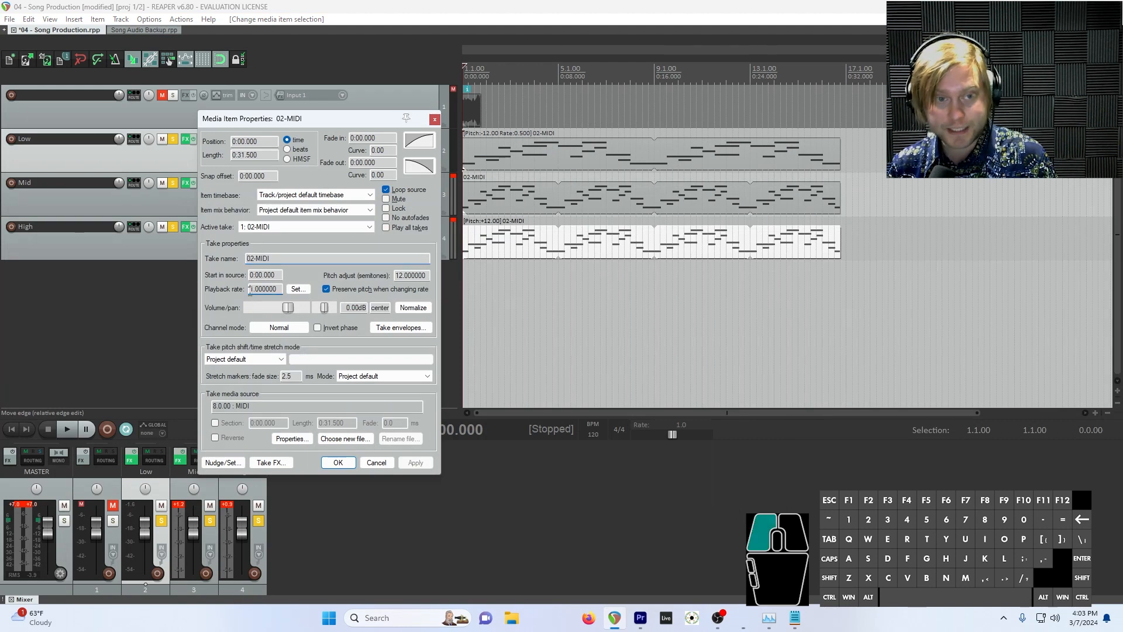
text(2)
click(416, 462)
click(338, 462)
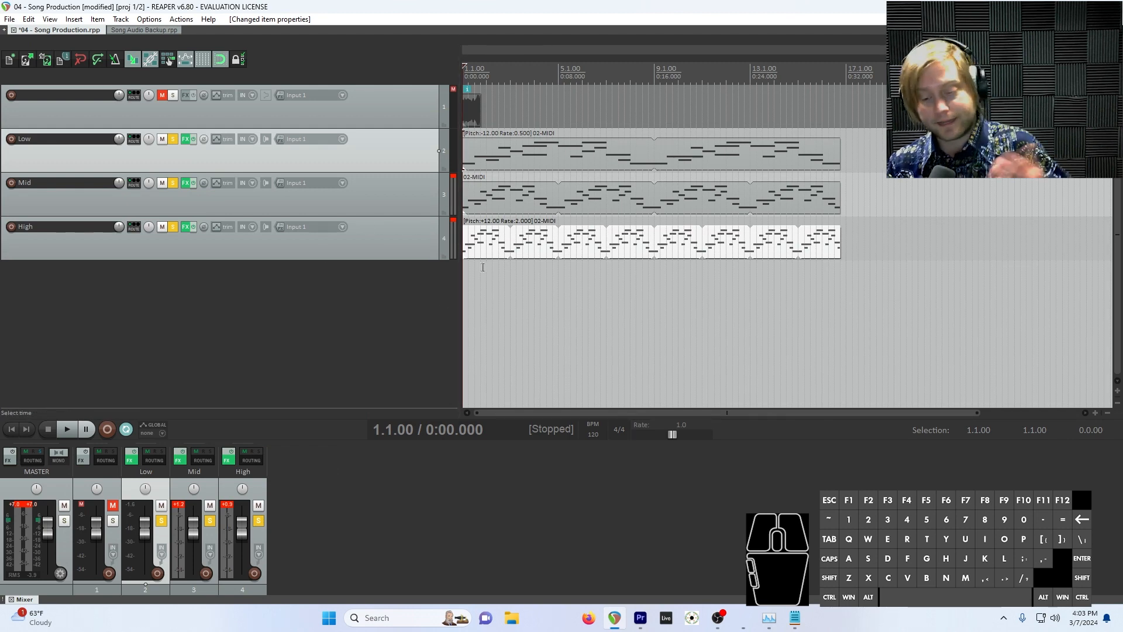
Play the layered tracks with the double-speed High item, then check the Mid loop point at 5.1.00 and the Low loop point at 9.1.00.
click(395, 341)
key(space)
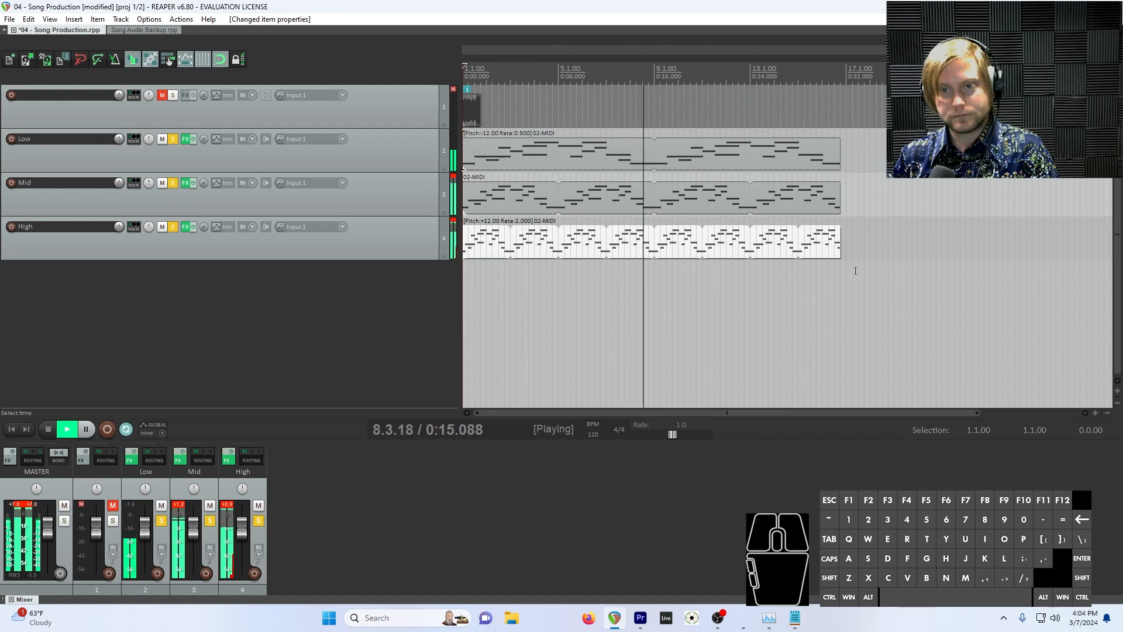
key(space)
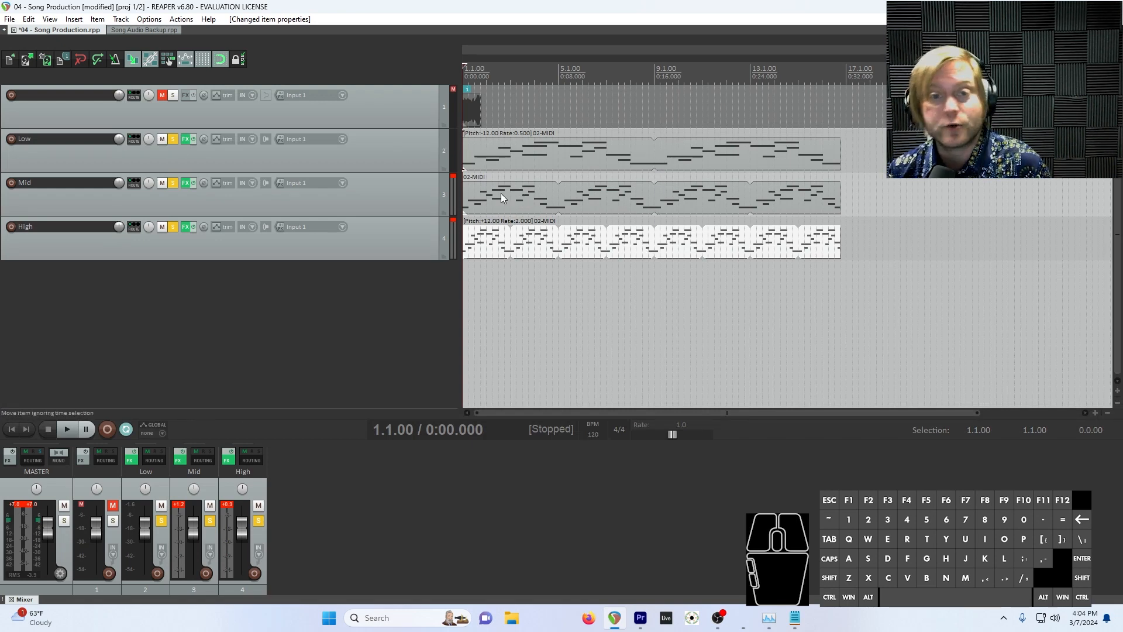
click(566, 206)
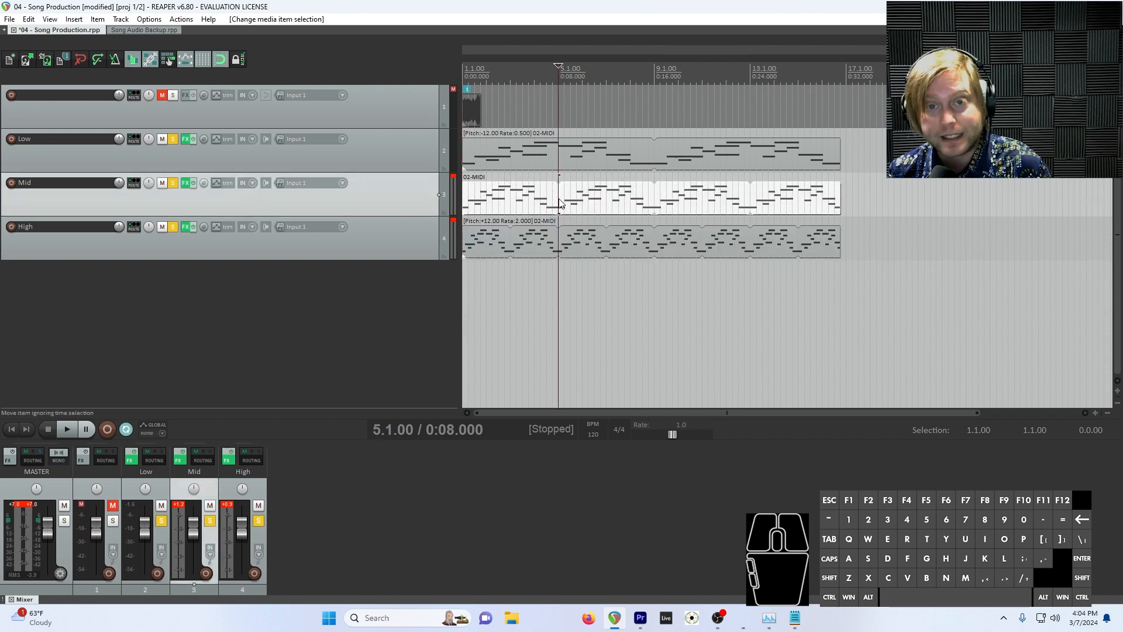
click(656, 164)
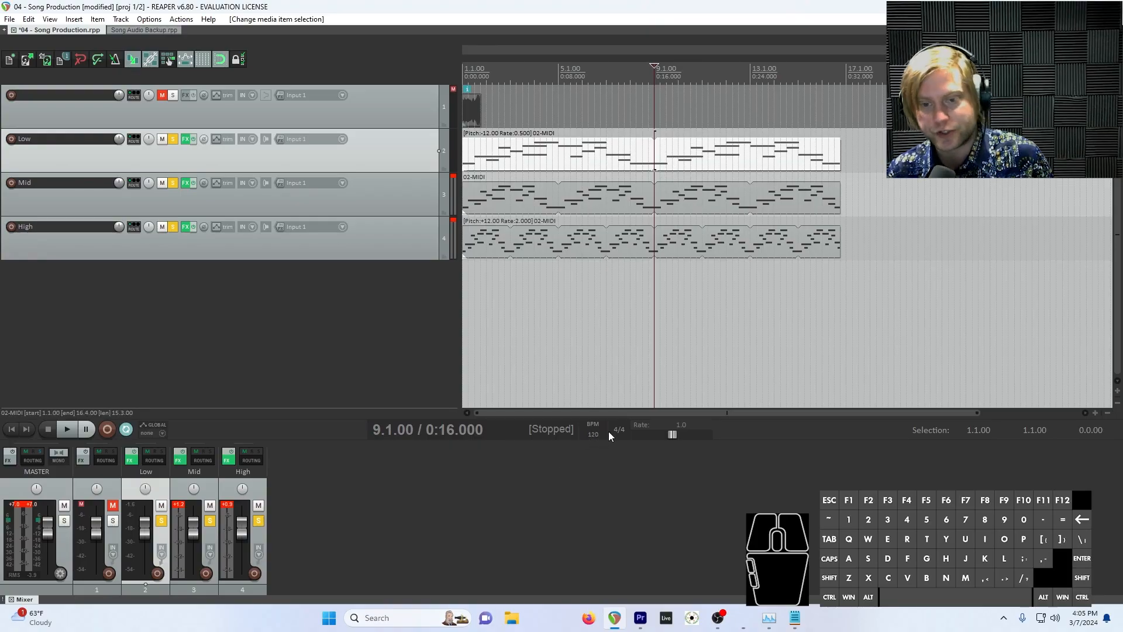
Set the project tempo to 100 BPM and audition the tracks from the project start.
click(593, 433)
text(1)
key(Return)
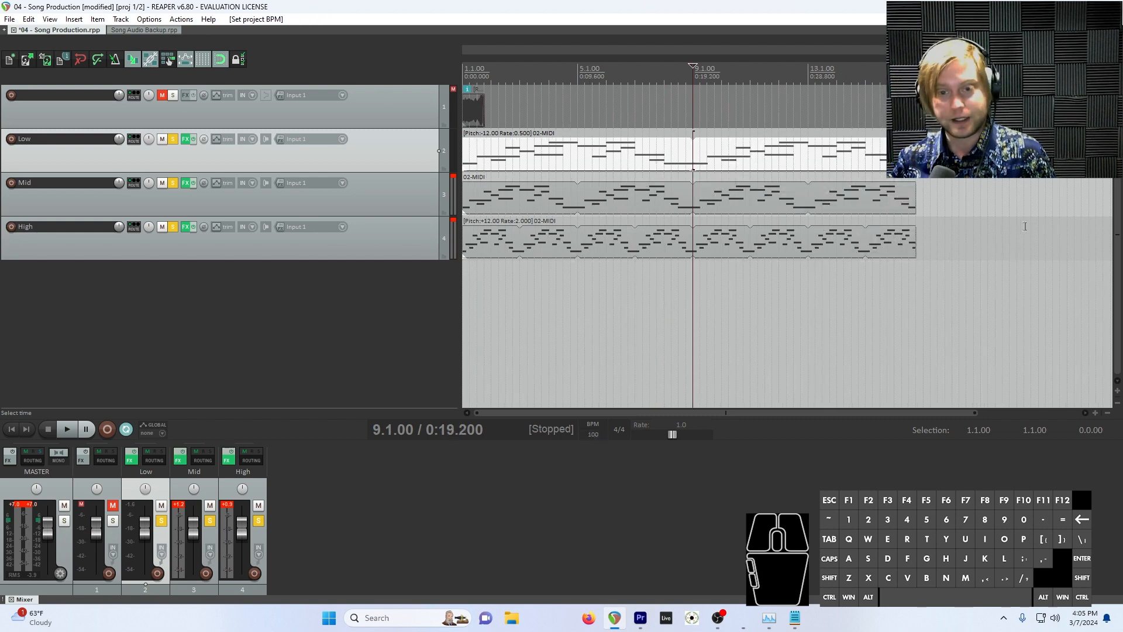
key(Home)
key(space)
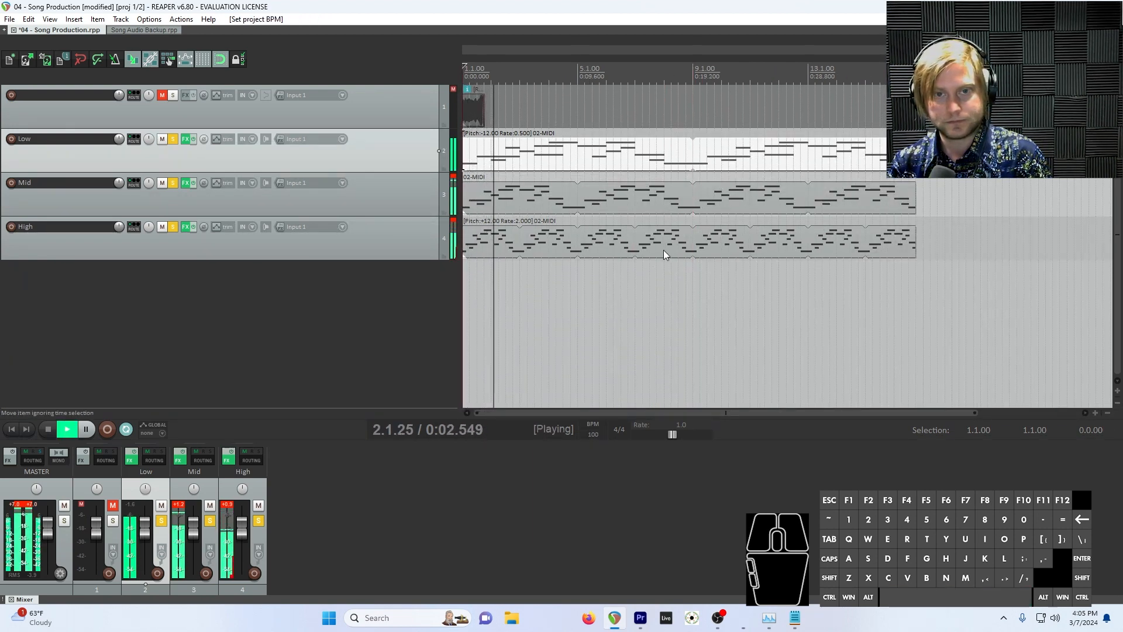
key(space)
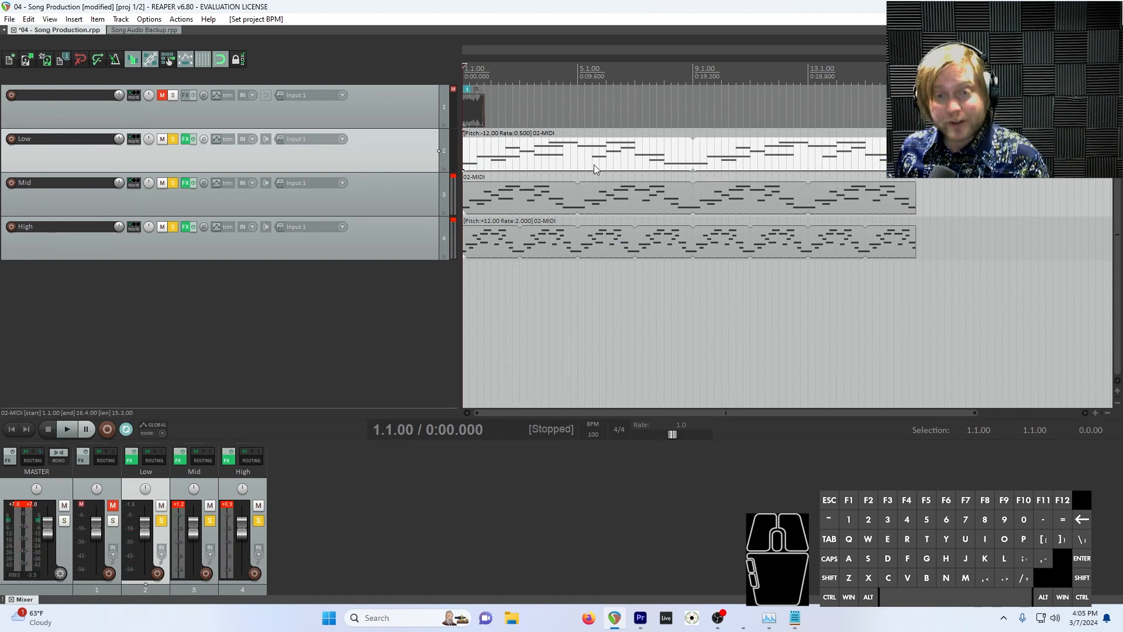
Open the High track's item in the MIDI editor and bring up the customization window for the piano roll toolbar.
click(483, 248)
click(506, 249)
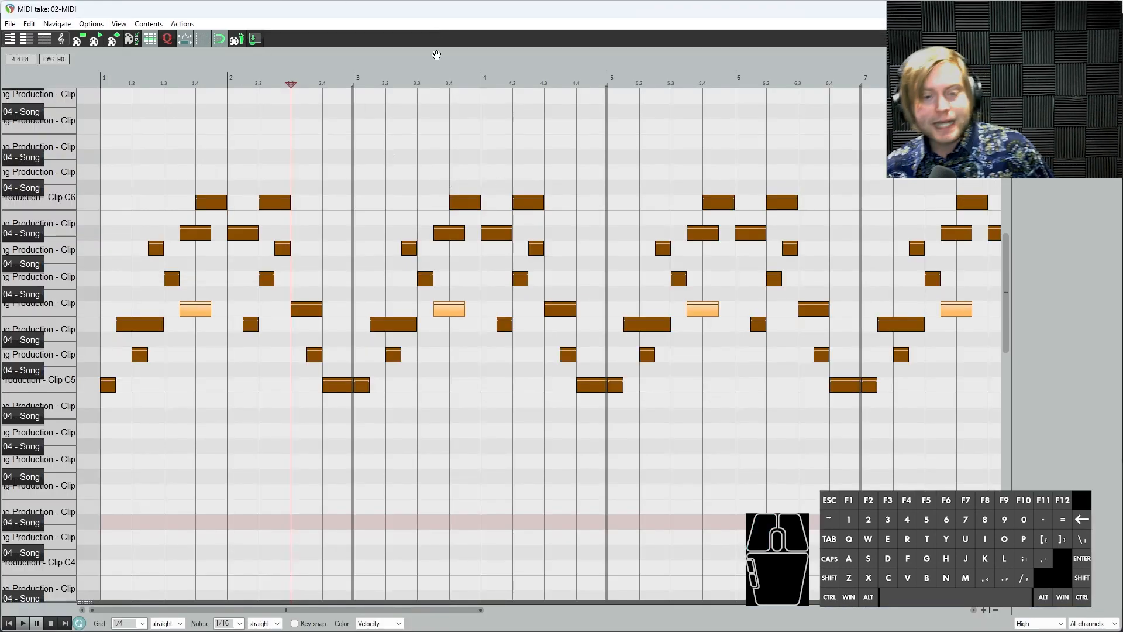
right_click(288, 40)
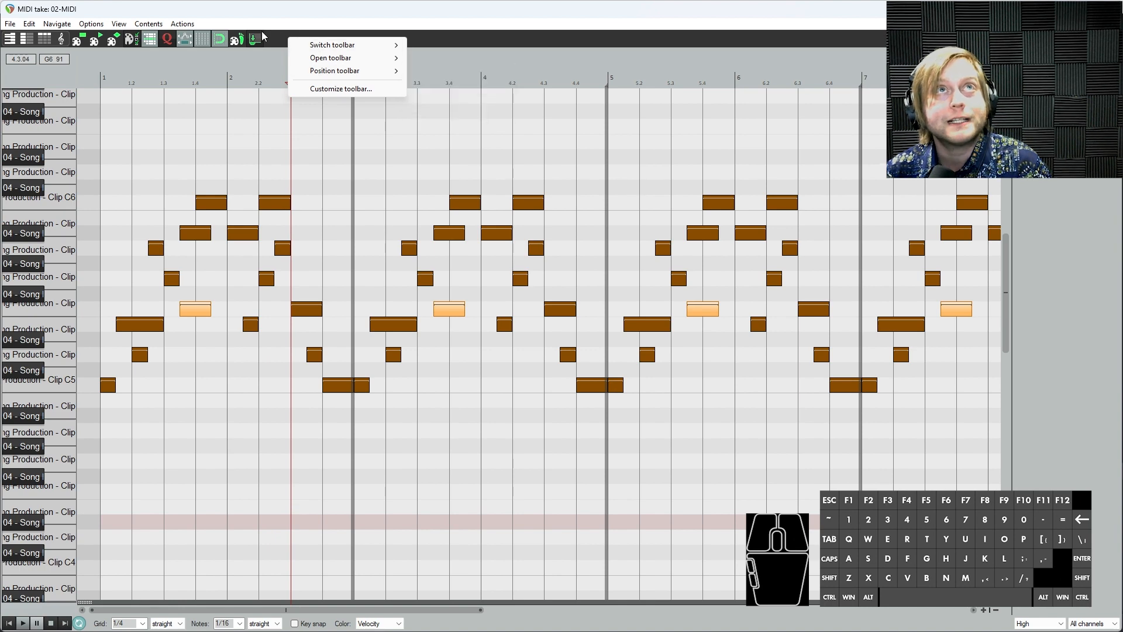
click(277, 31)
right_click(281, 39)
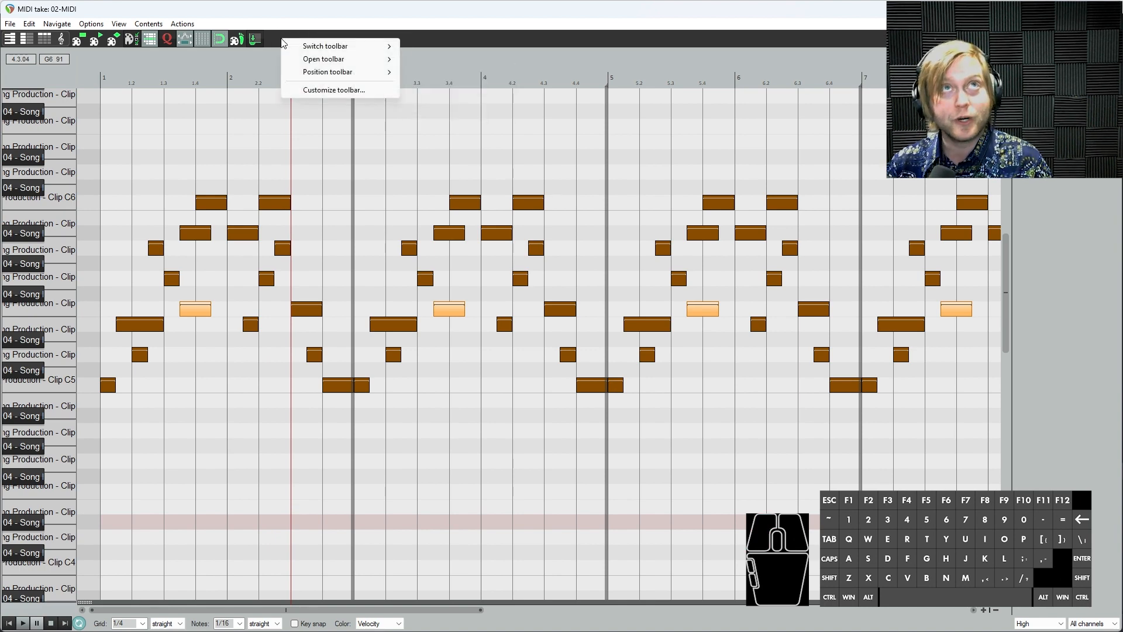
click(334, 90)
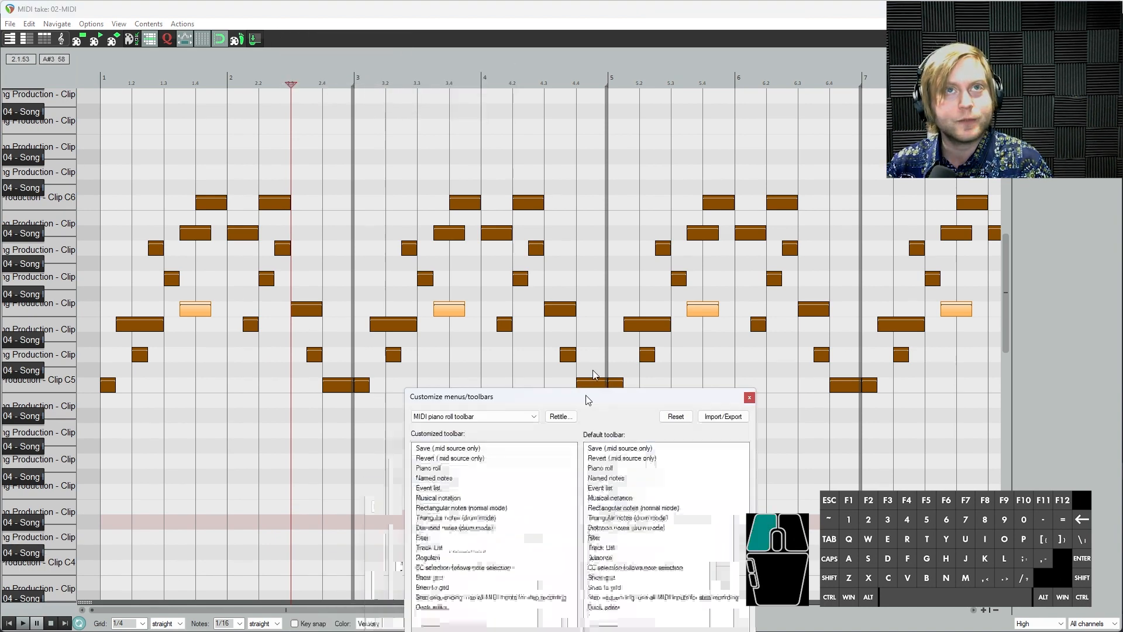
drag(562, 468, 647, 143)
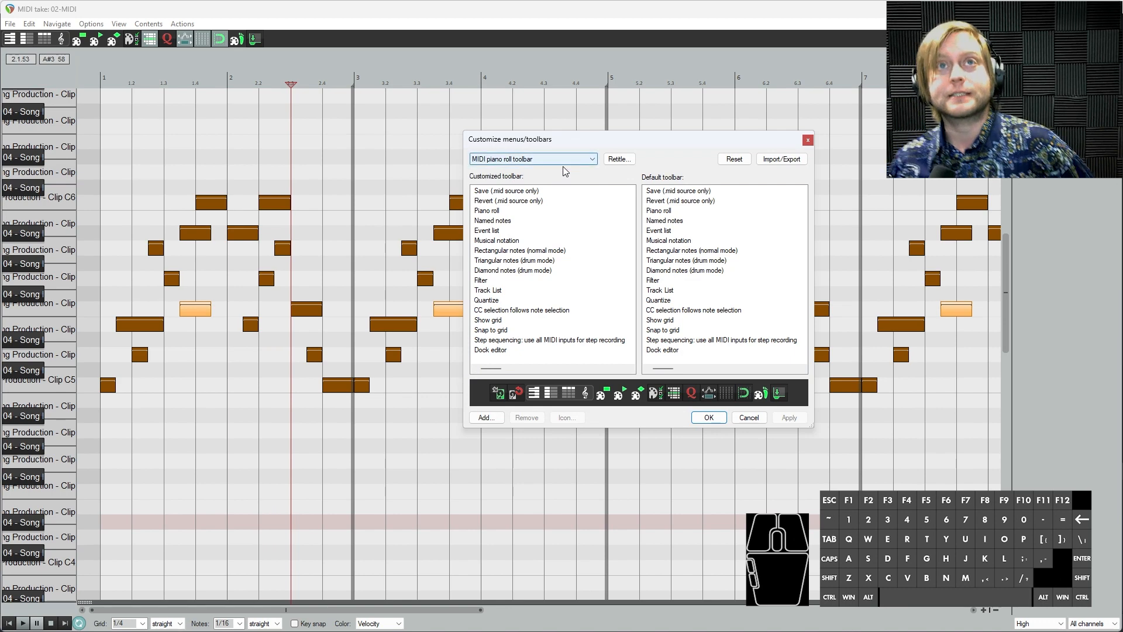
Add the action "Edit: Invert (reverse vertically) all notes" to the MIDI piano roll toolbar, apply it and close the customization window.
click(491, 418)
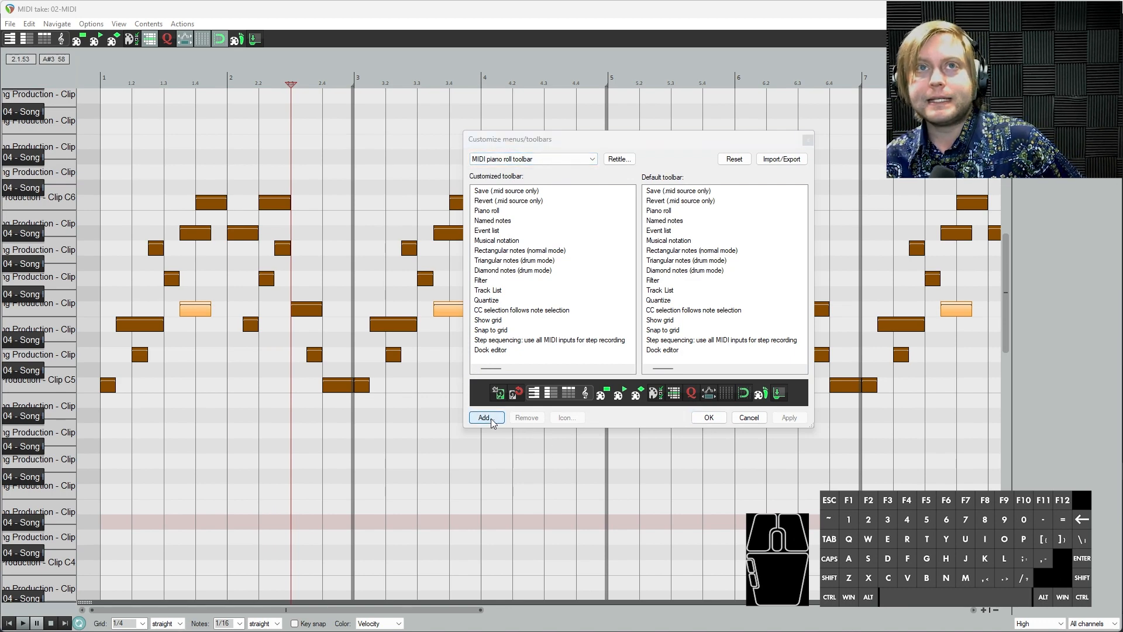
drag(330, 265, 318, 164)
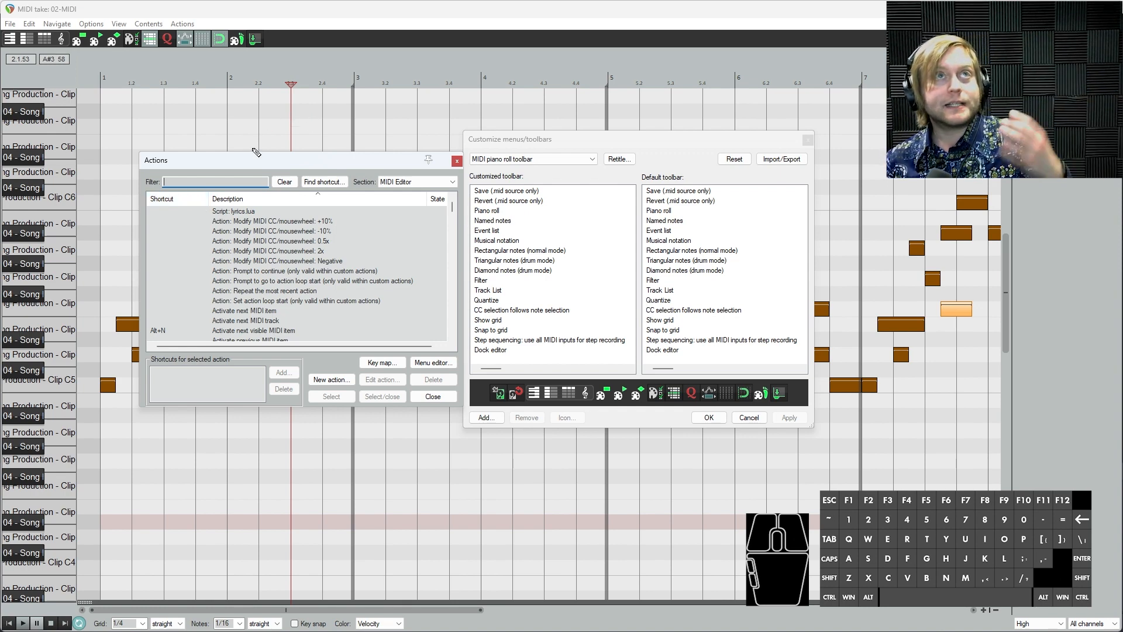
text(inver)
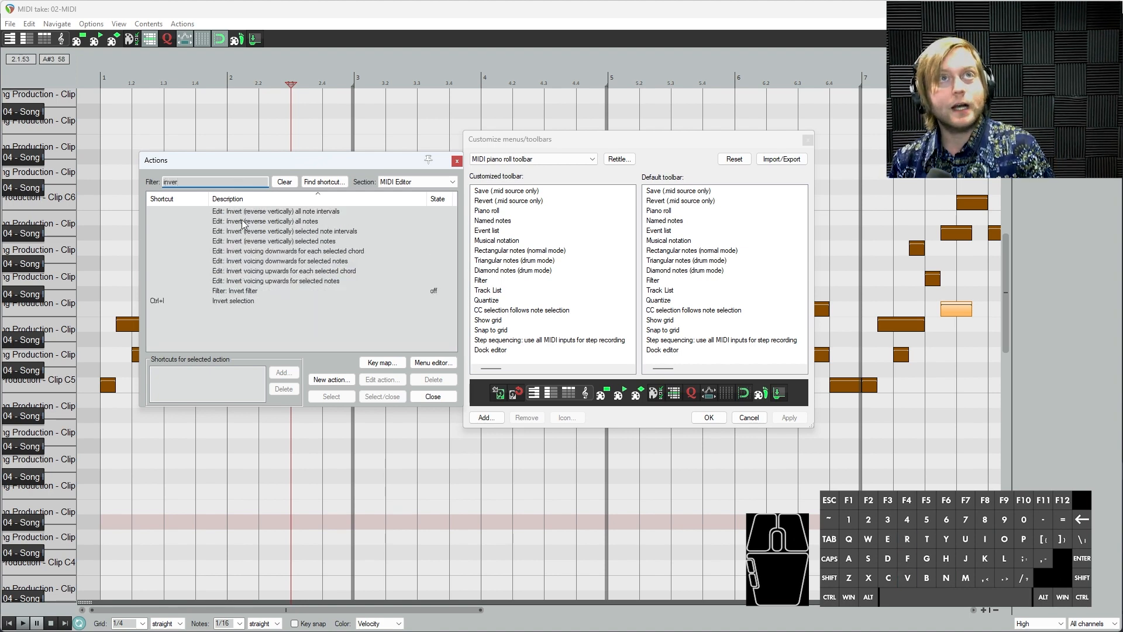
click(278, 222)
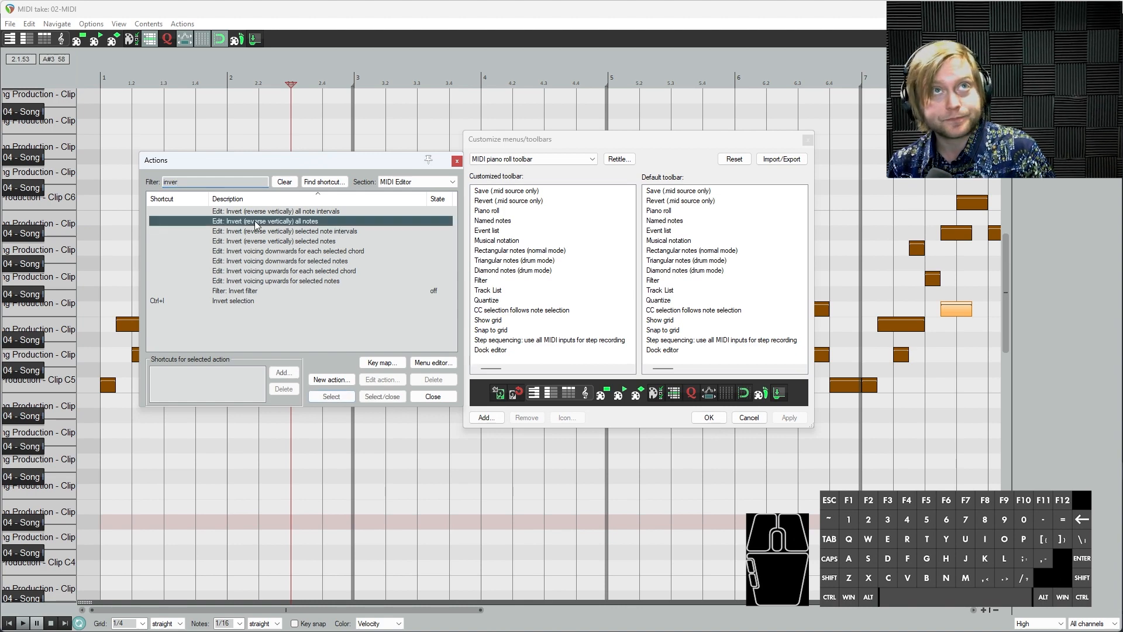
double_click(293, 222)
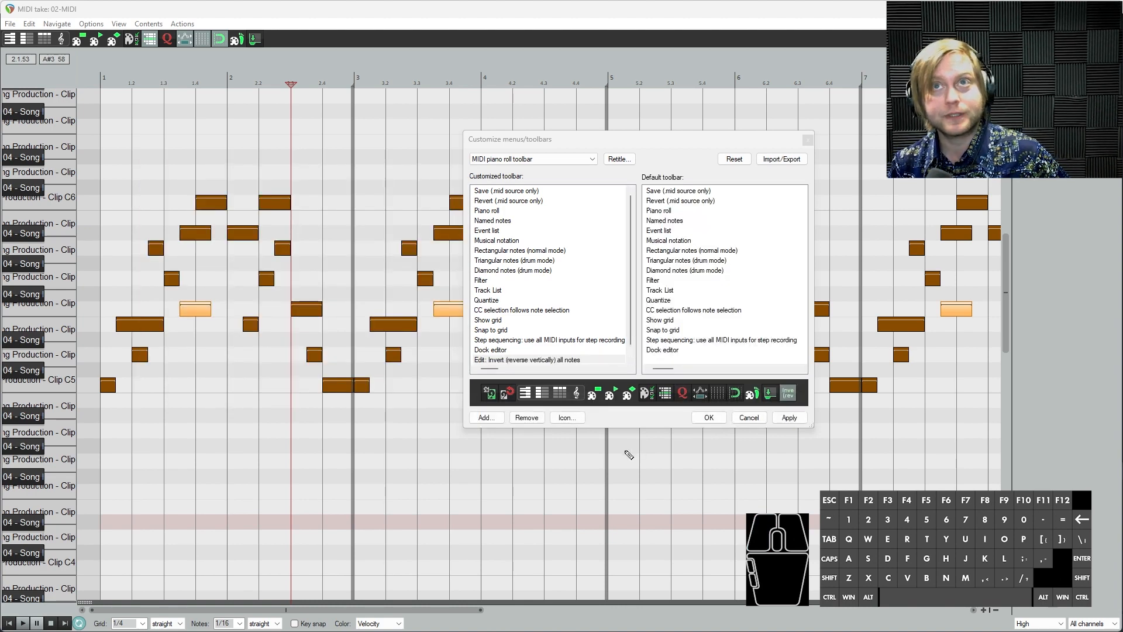
right_click(792, 396)
click(789, 417)
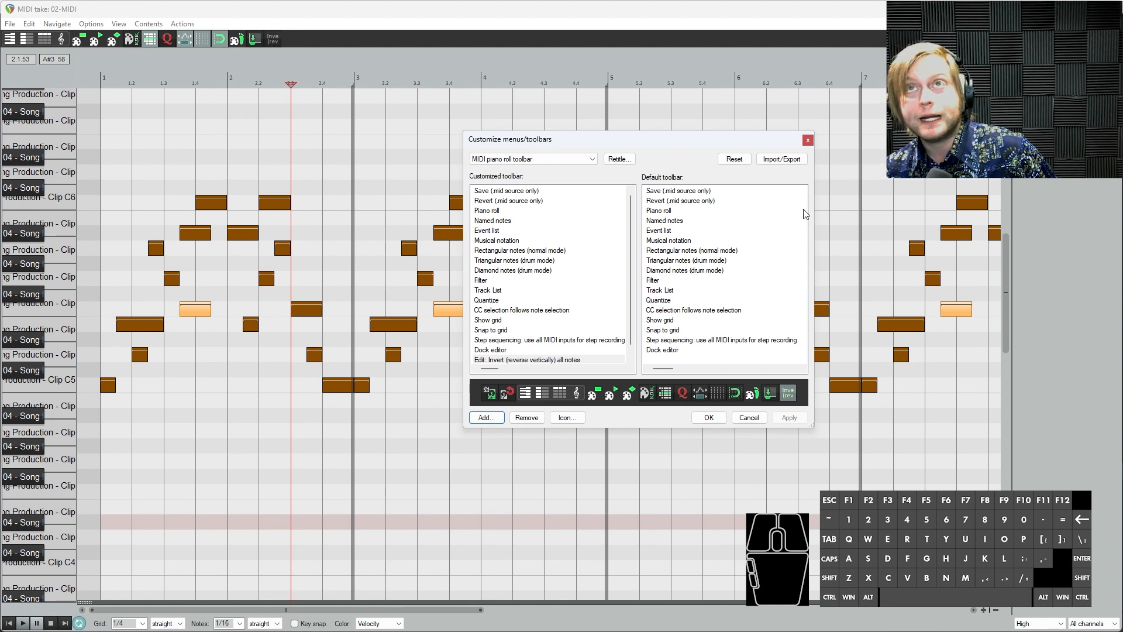
click(808, 141)
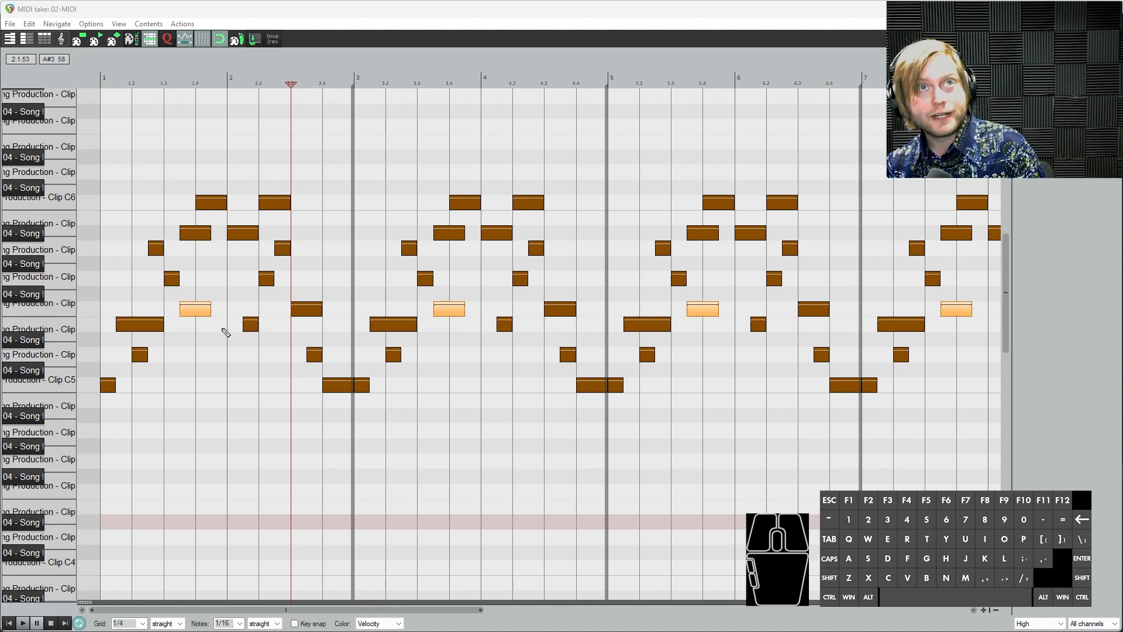
Select all notes of the High item and invert them vertically with the new toolbar action.
click(193, 308)
key(ctrl+a)
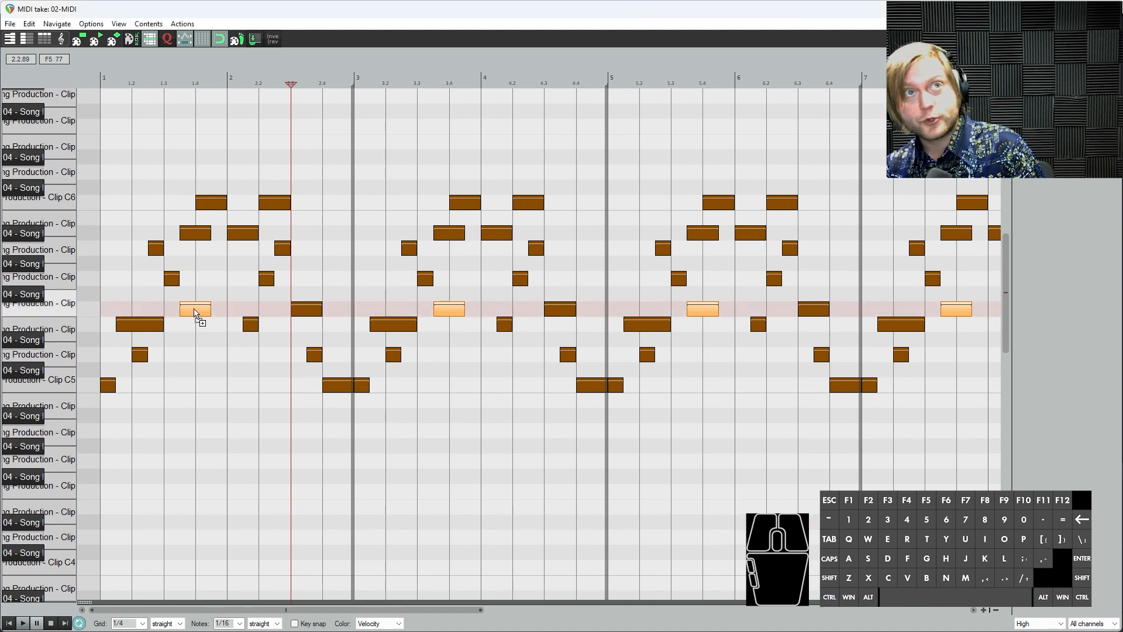
click(273, 39)
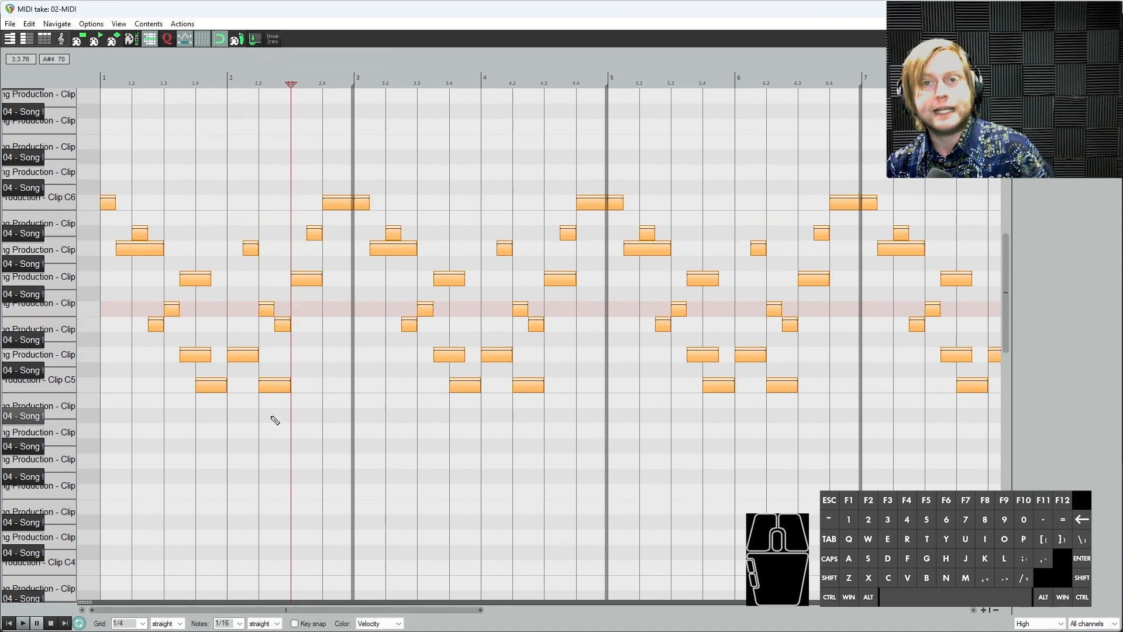
Play the project from the start to hear the inverted High melody.
key(Home)
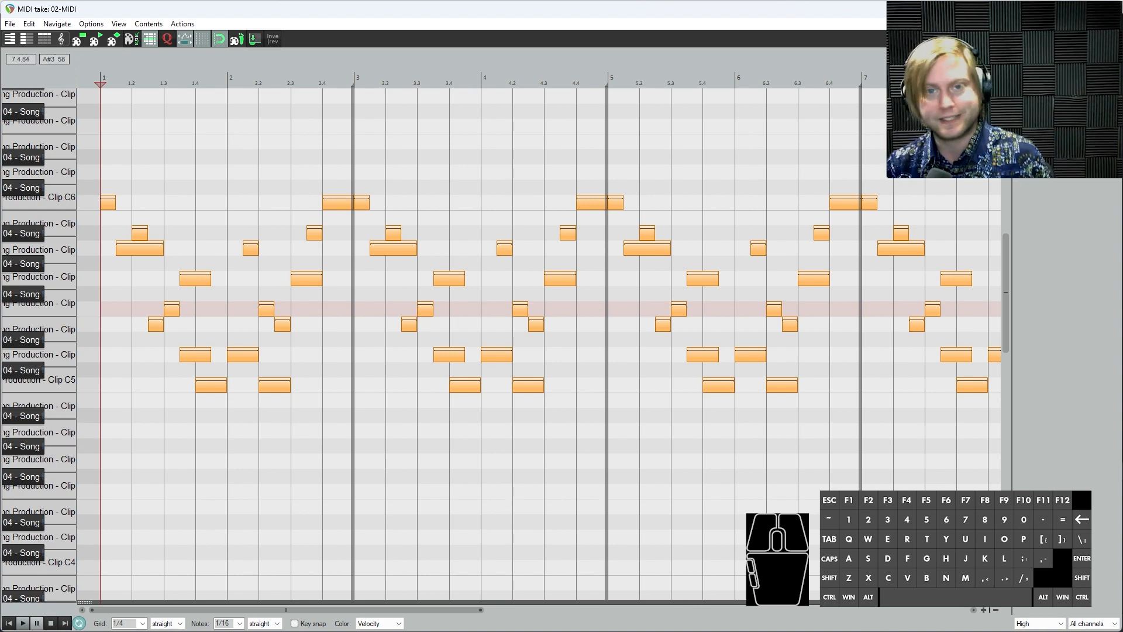
key(space)
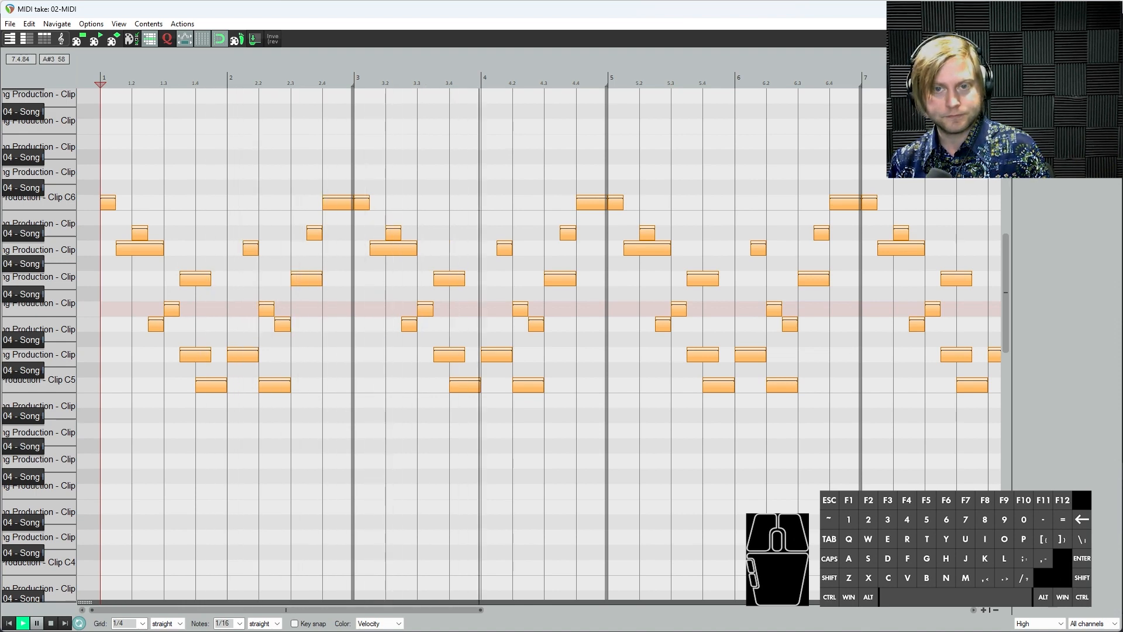
key(space)
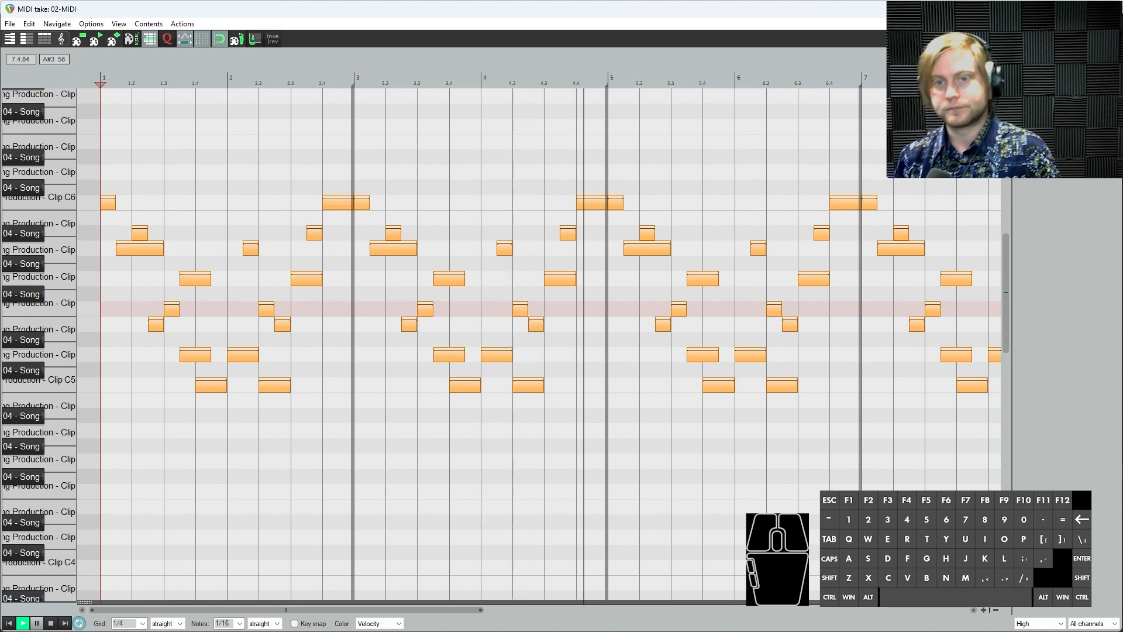